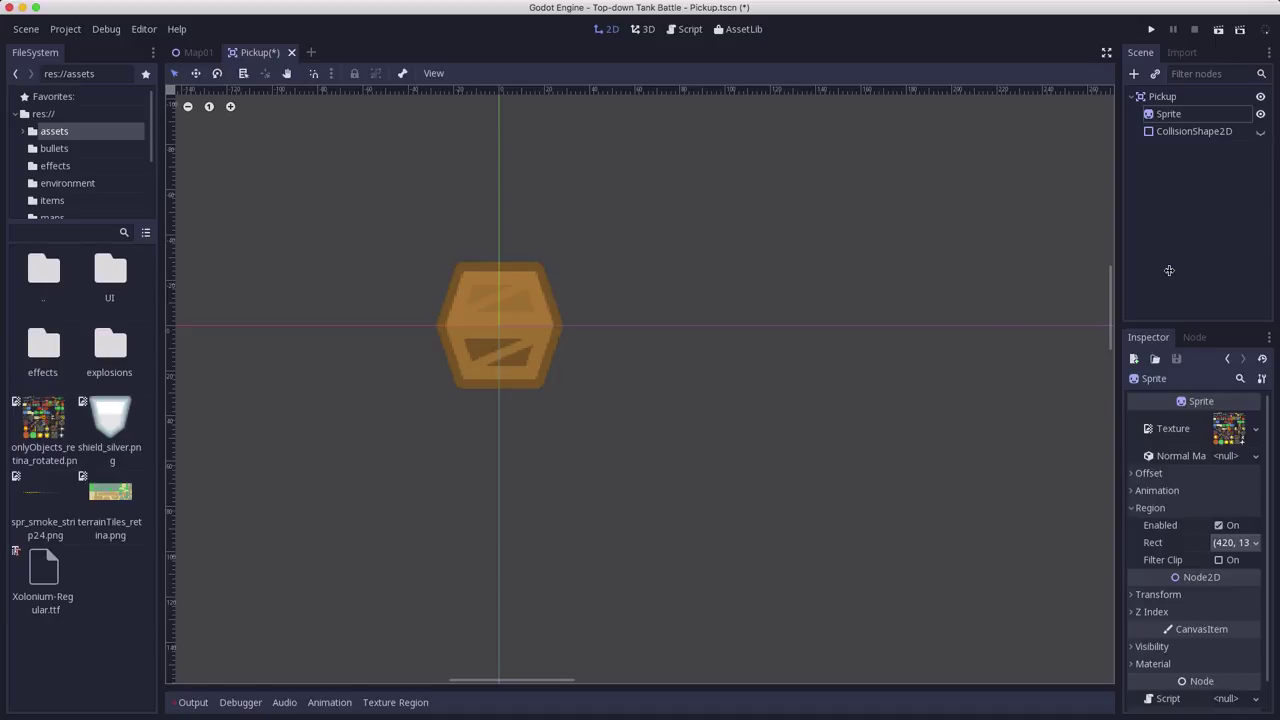
Toggle the CollisionShape2D visibility on and off to check the crate's collision circle
{"action": "left_click", "coordinate": [1260, 132]}
{"action": "left_click", "coordinate": [1260, 132]}
{"action": "left_click", "coordinate": [1260, 132]}
{"action": "left_click", "coordinate": [1260, 132]}
Attach a new Pickup.gd script extending Area2D to the Pickup root node
{"action": "left_click", "coordinate": [1170, 113]}
{"action": "left_click", "coordinate": [1163, 96]}
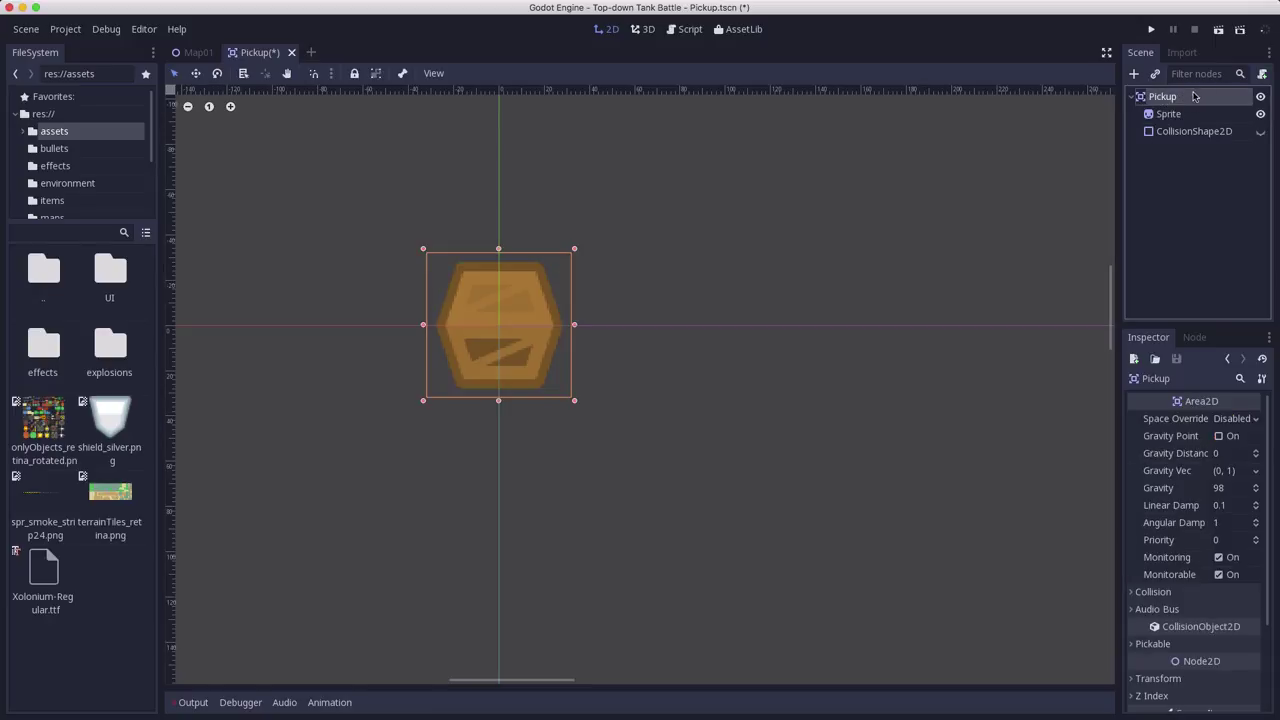
{"action": "left_click", "coordinate": [1261, 73]}
{"action": "left_click", "coordinate": [751, 547]}
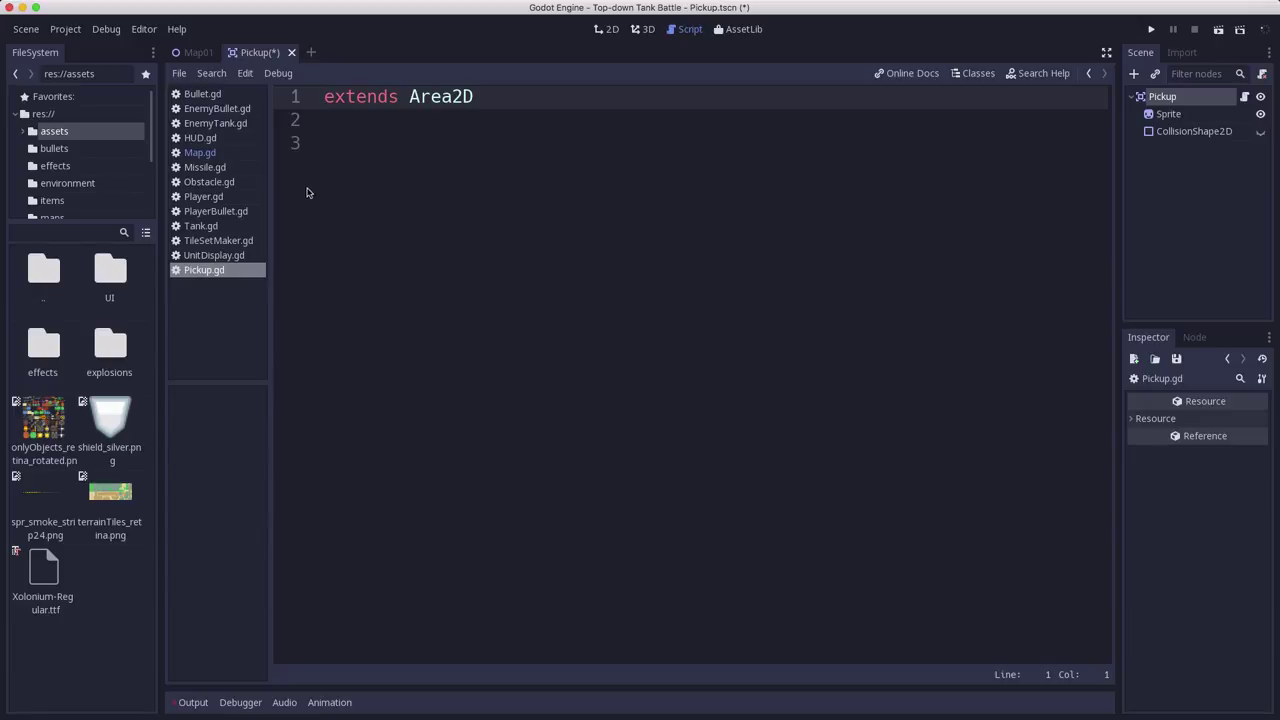
Declare enum Items {health, ammo}, export var type = Items.health and export var amount = Vector2(10, 25)
{"action": "left_click", "coordinate": [349, 141]}
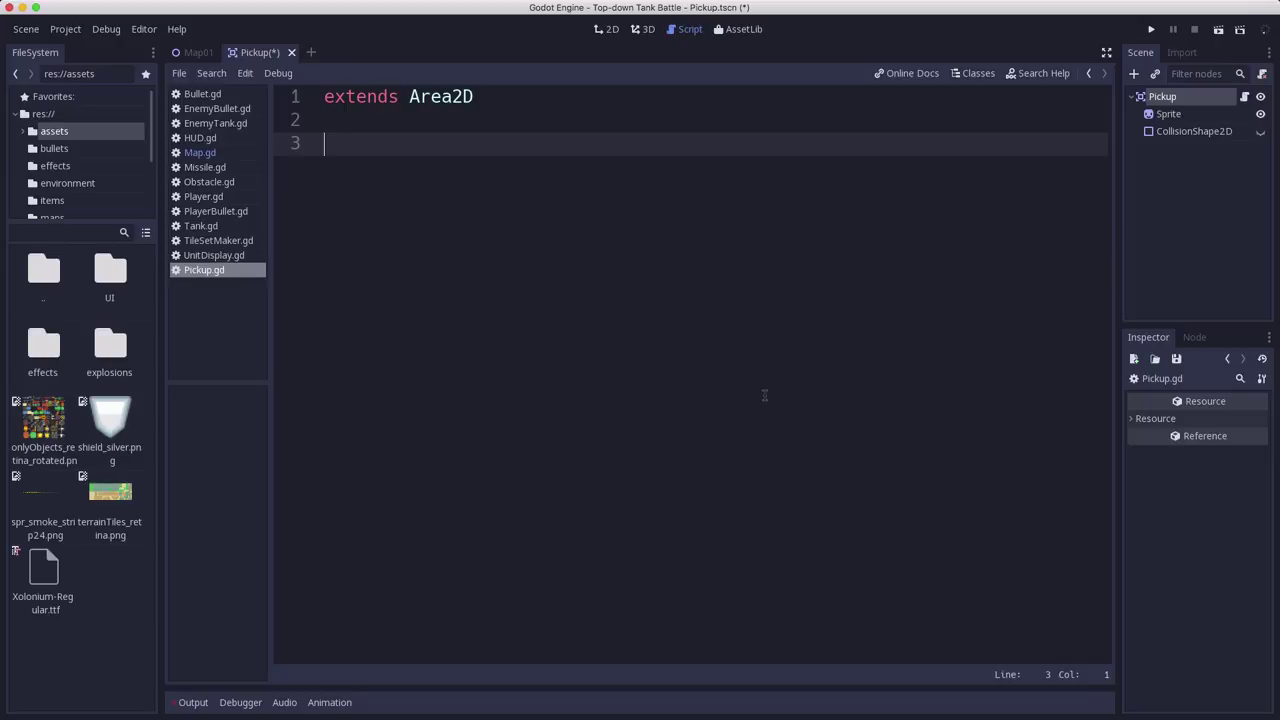
{"action": "type", "text": "enum Items {heal"}
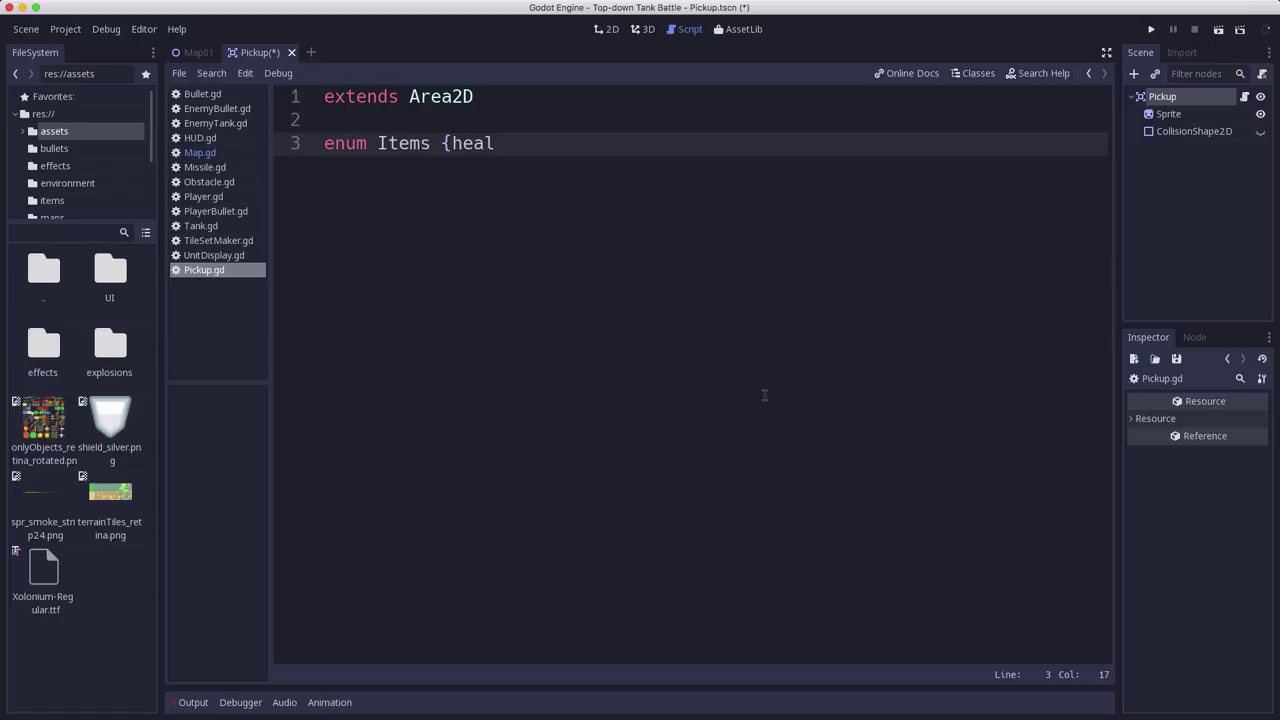
{"action": "type", "text": "th, ammo}"}
{"action": "key", "text": "Return"}
{"action": "key", "text": "Return"}
{"action": "type", "text": "export "}
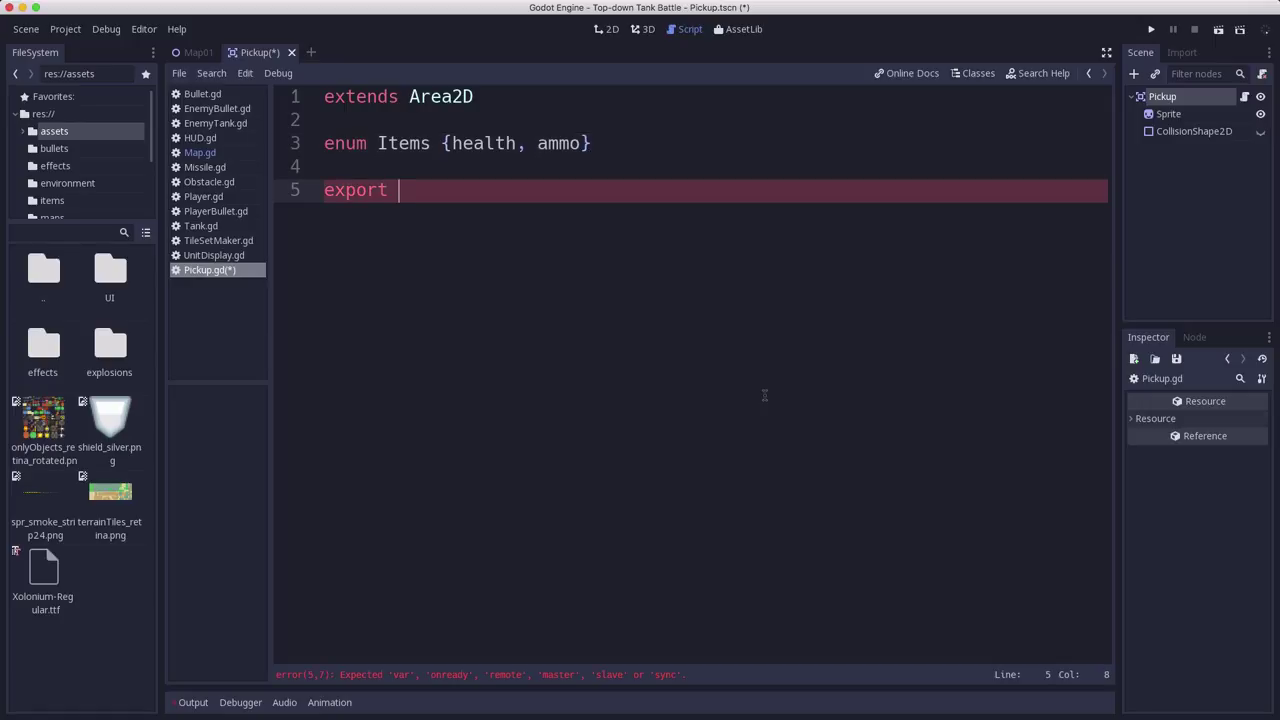
{"action": "type", "text": "(Items) var type = Items"}
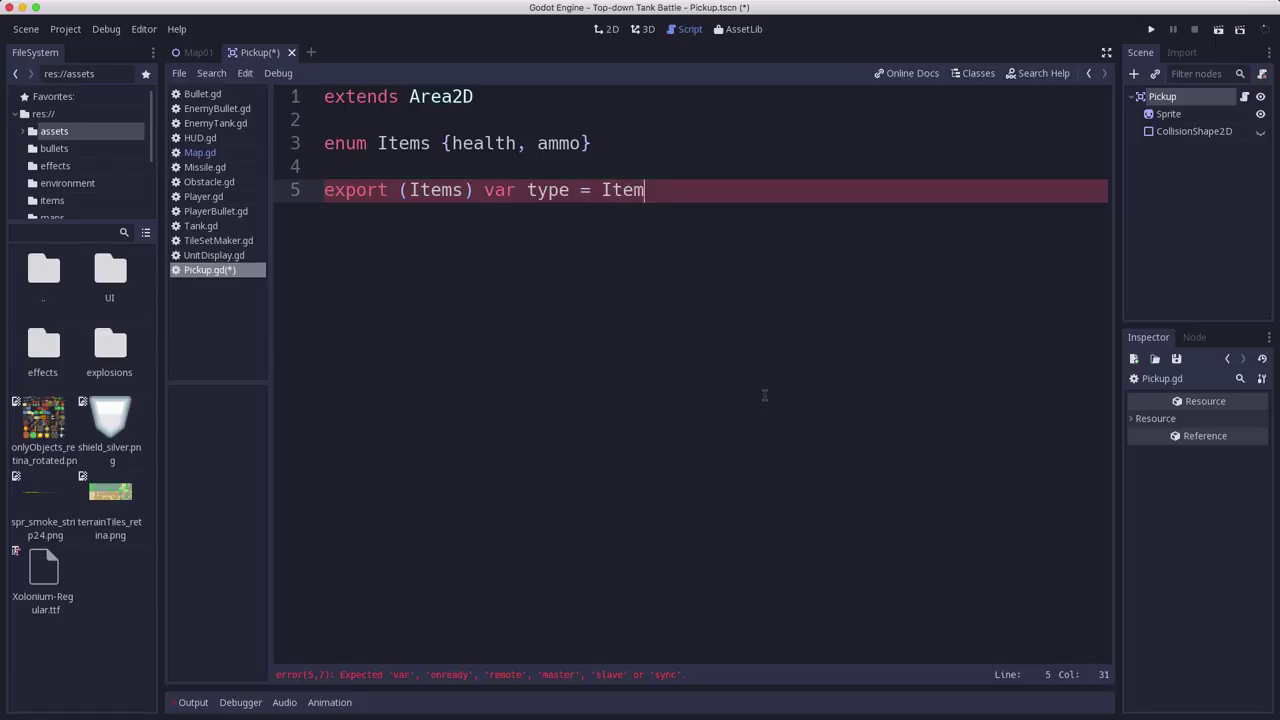
{"action": "type", "text": ".health"}
{"action": "key", "text": "Return"}
{"action": "type", "text": "export ("}
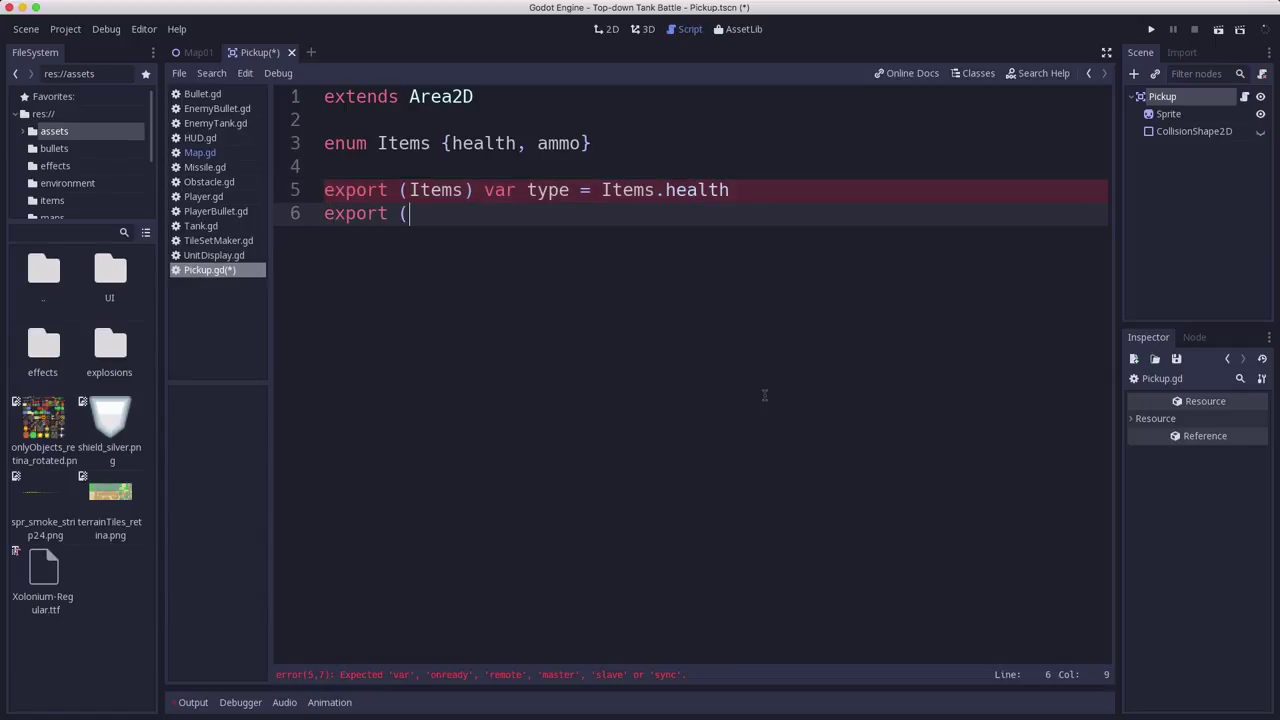
{"action": "type", "text": "Vector2) var "}
{"action": "type", "text": "ma"}
{"action": "key", "text": "BackSpace"}
{"action": "key", "text": "BackSpace"}
{"action": "type", "text": "amount ="}
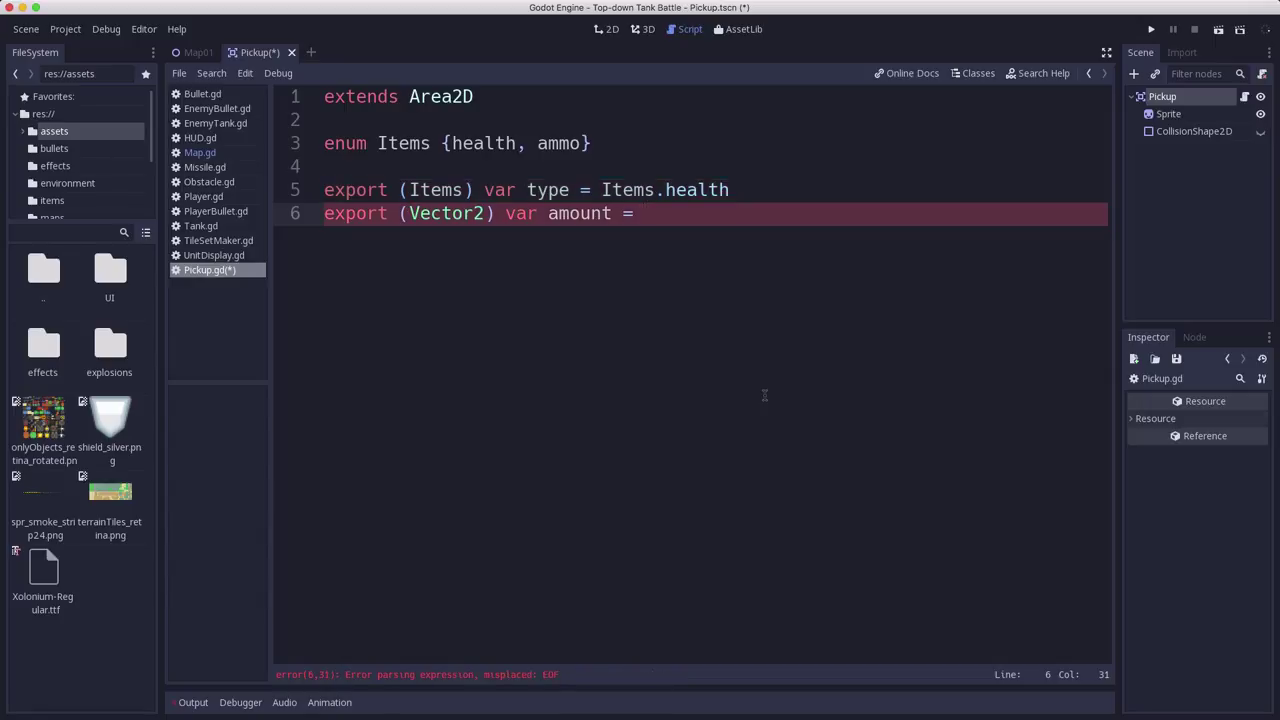
{"action": "type", "text": "Vector2"}
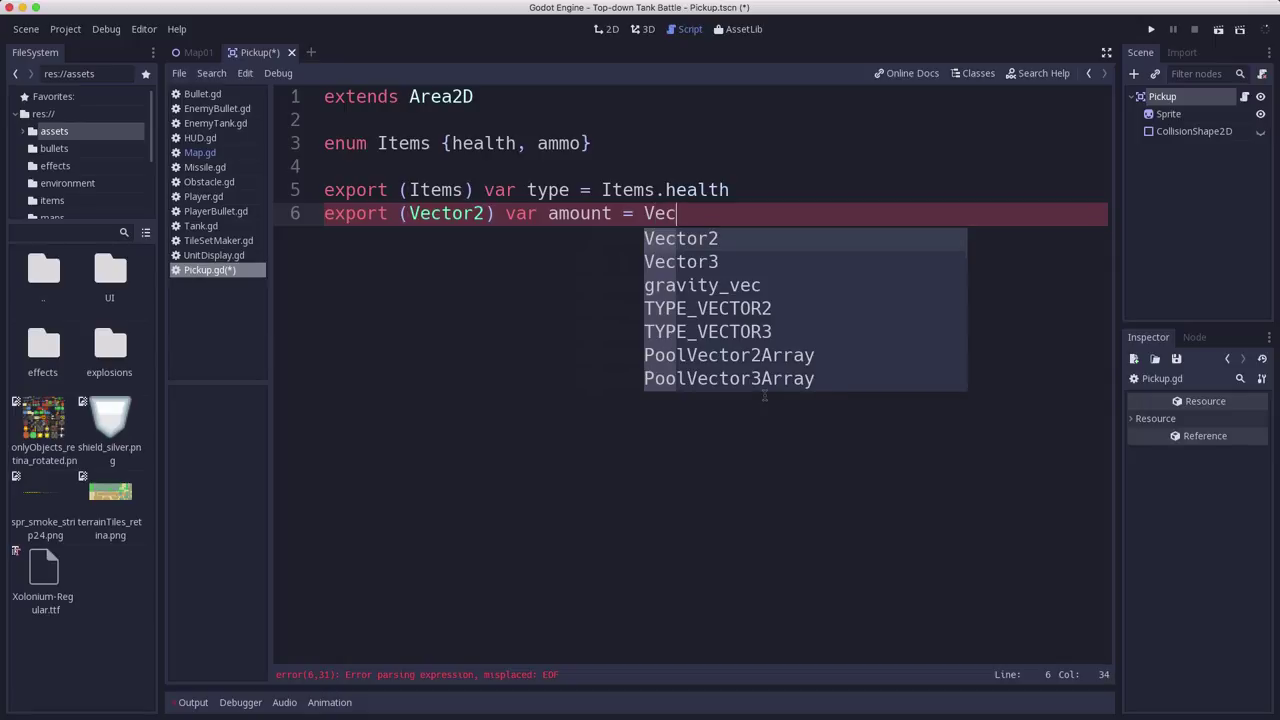
{"action": "type", "text": "(10, 25)"}
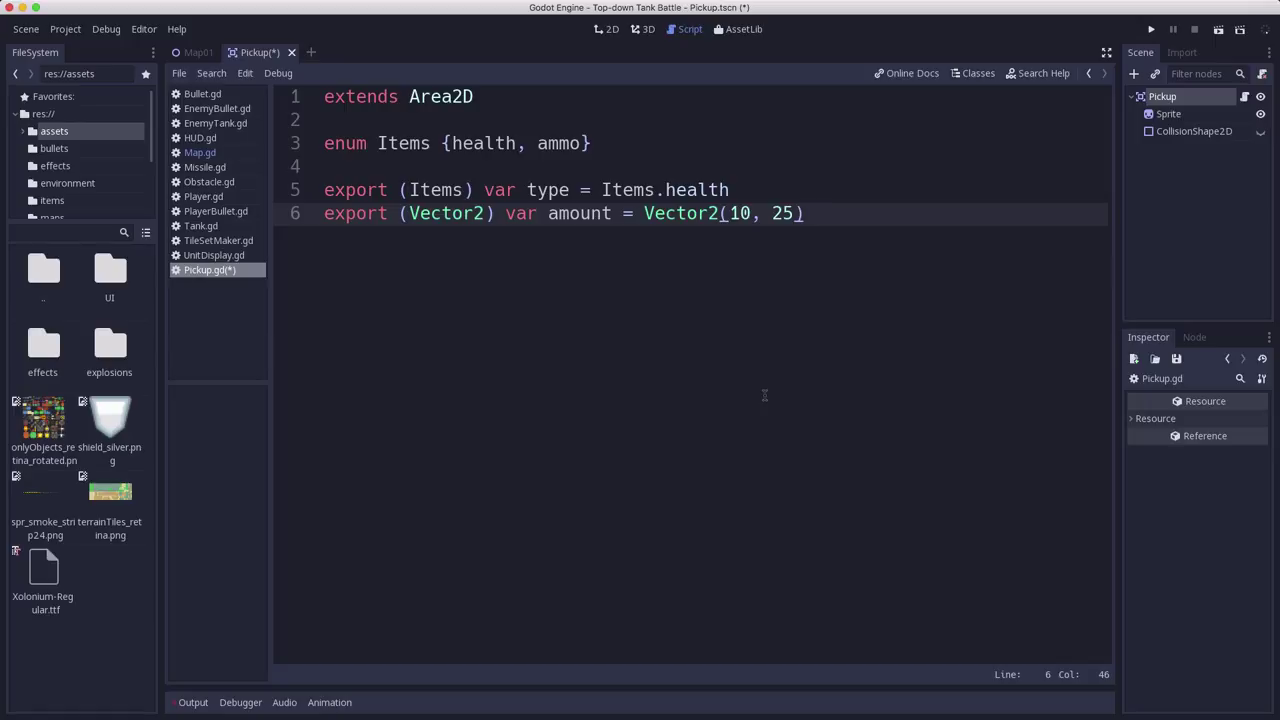
{"action": "key", "text": "Return"}
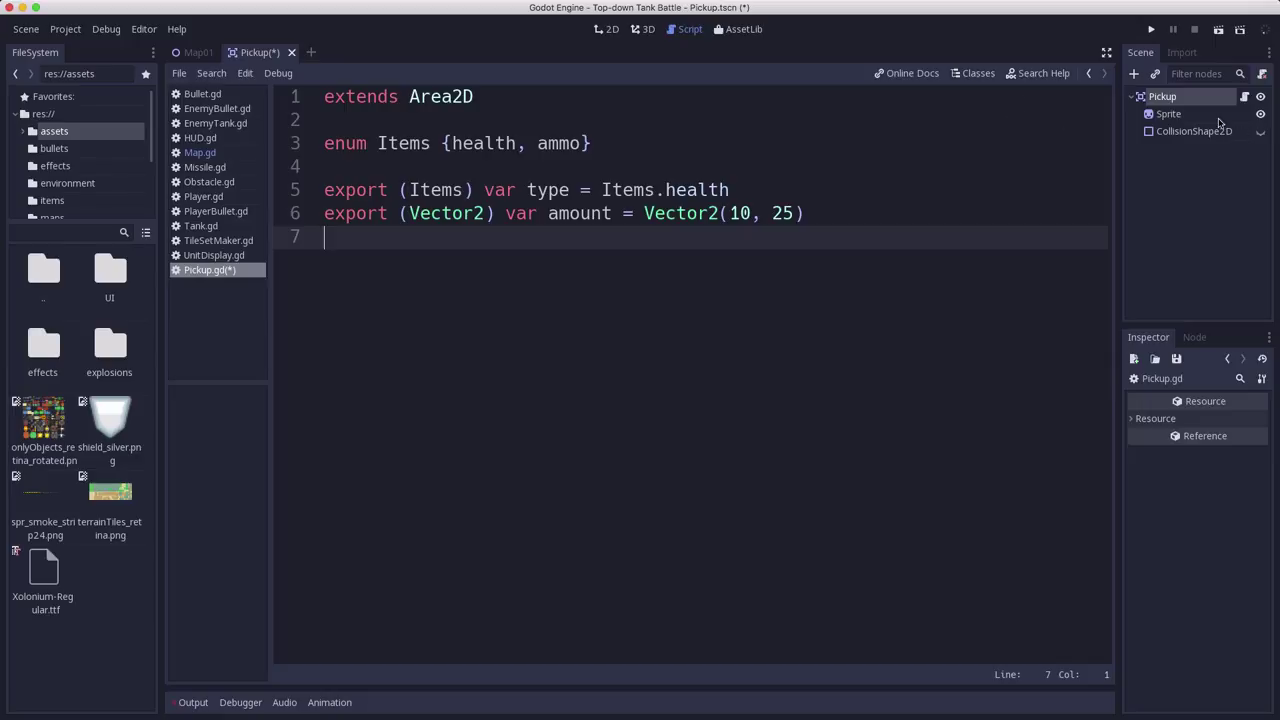
Untick the environment bit in the Pickup's Collision Layer and save Pickup.tscn
{"action": "left_click", "coordinate": [1190, 97]}
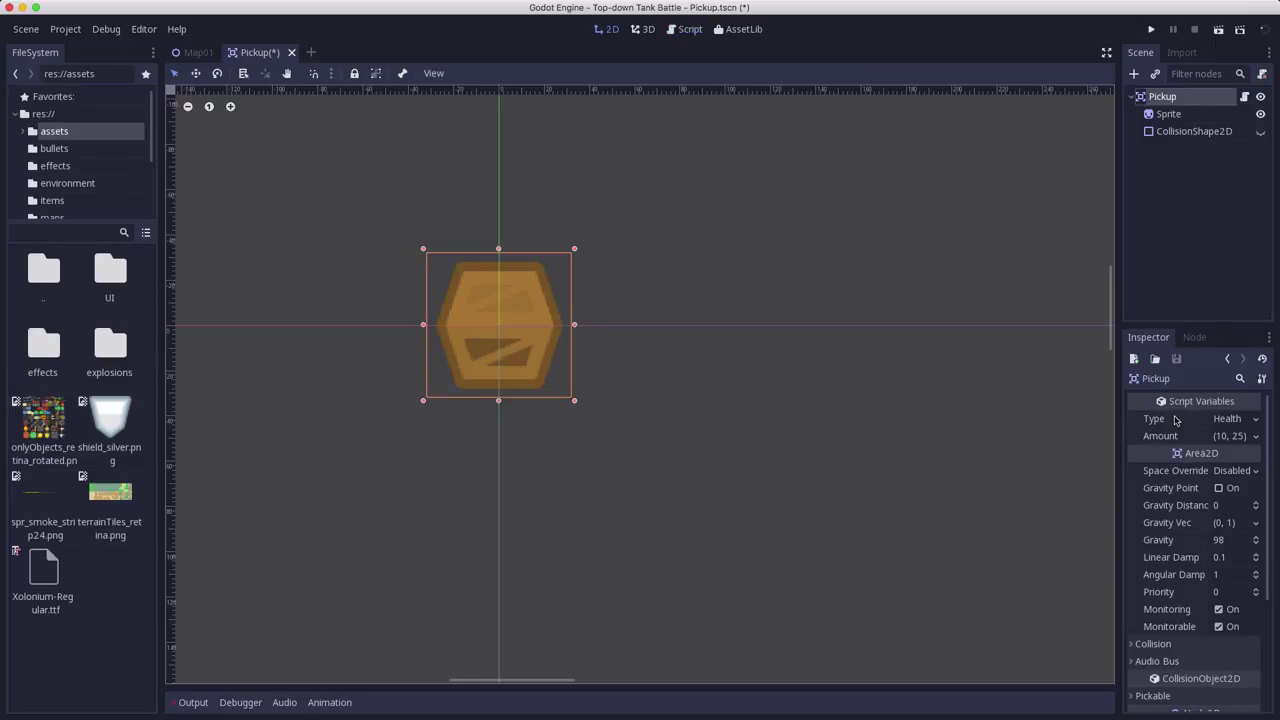
{"action": "scroll", "coordinate": [1120, 644], "scroll_direction": "down", "scroll_amount": 1}
{"action": "left_click", "coordinate": [1184, 614]}
{"action": "scroll", "coordinate": [1190, 575], "scroll_direction": "down", "scroll_amount": 3}
{"action": "left_click", "coordinate": [1220, 558]}
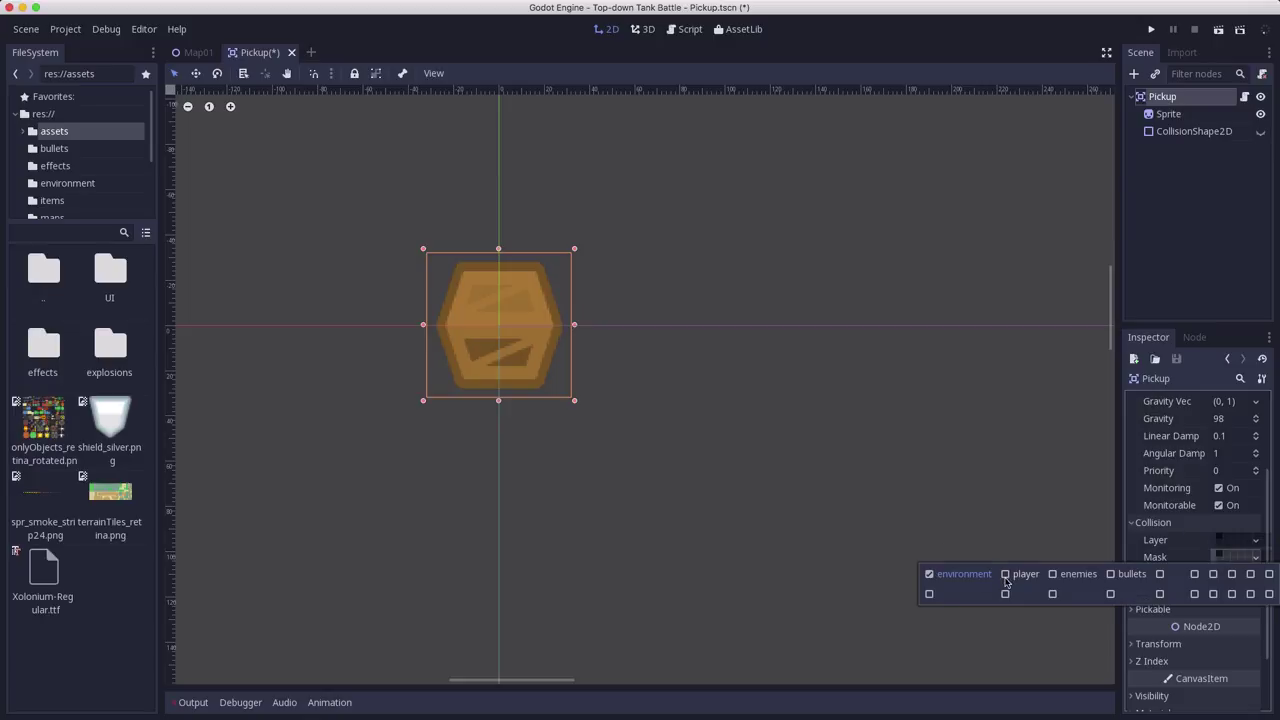
{"action": "left_click", "coordinate": [1189, 542]}
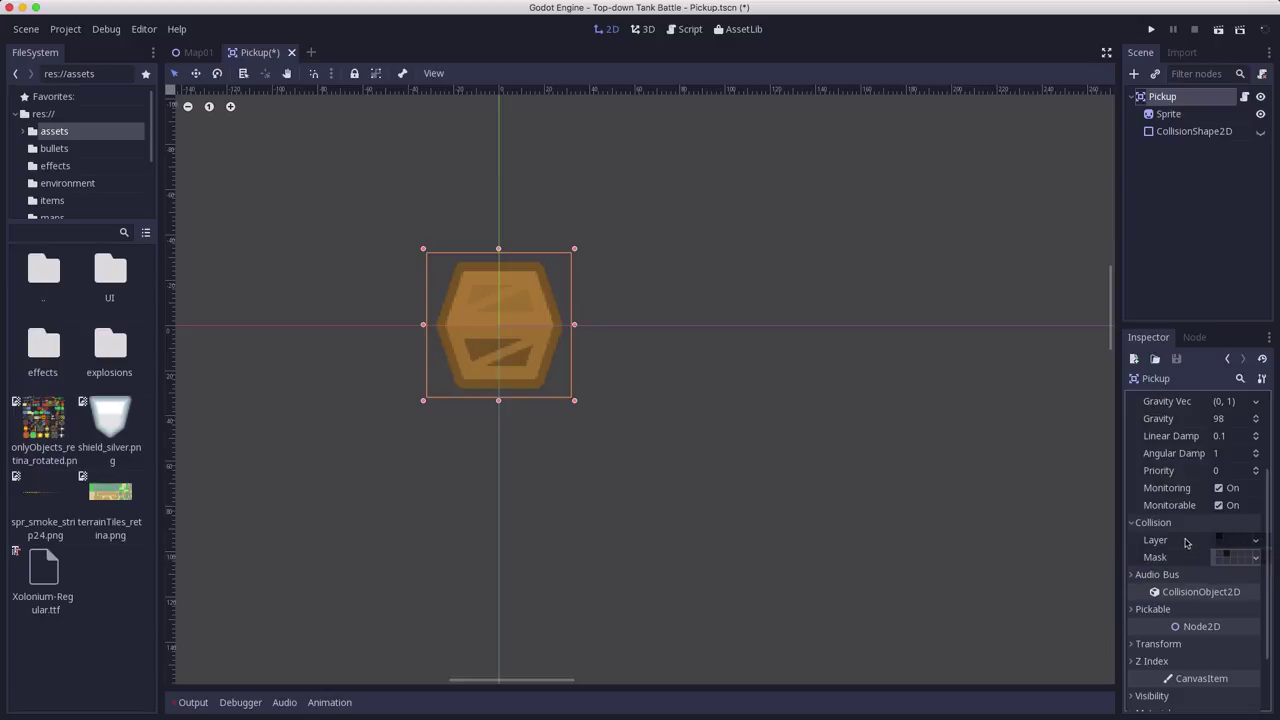
{"action": "left_click", "coordinate": [1221, 540]}
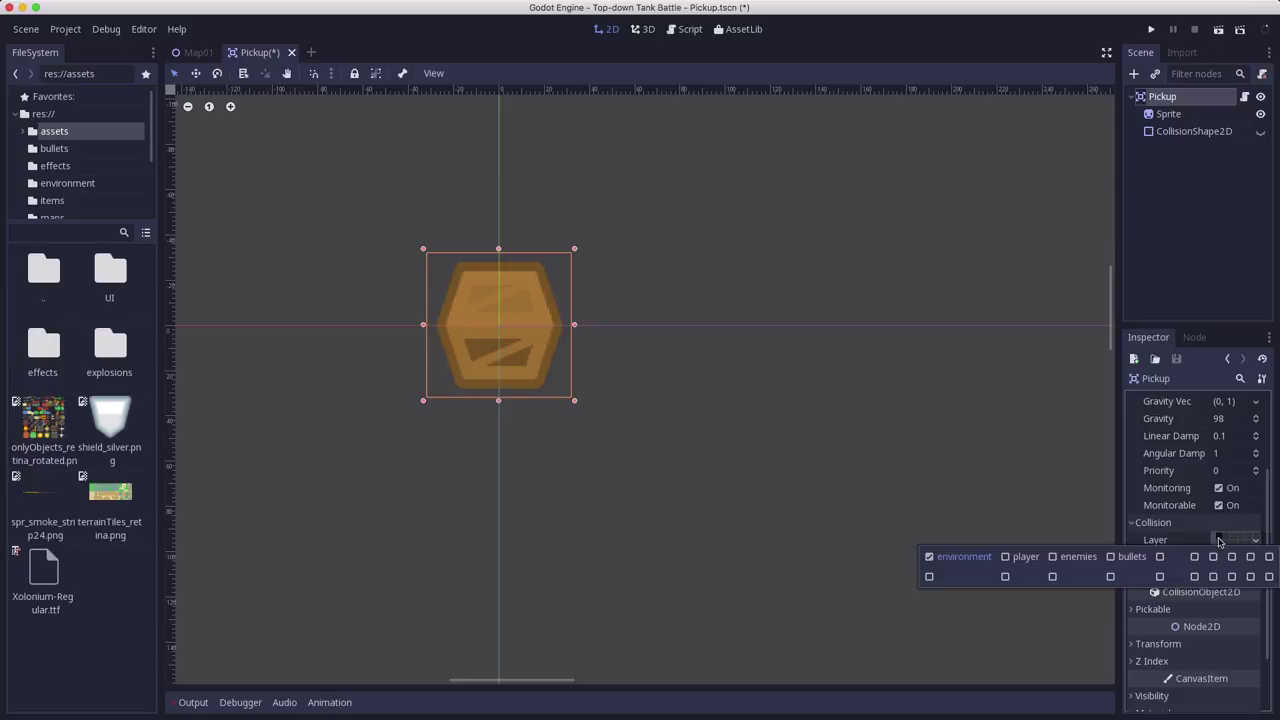
{"action": "left_click", "coordinate": [938, 561]}
{"action": "left_click", "coordinate": [1220, 286]}
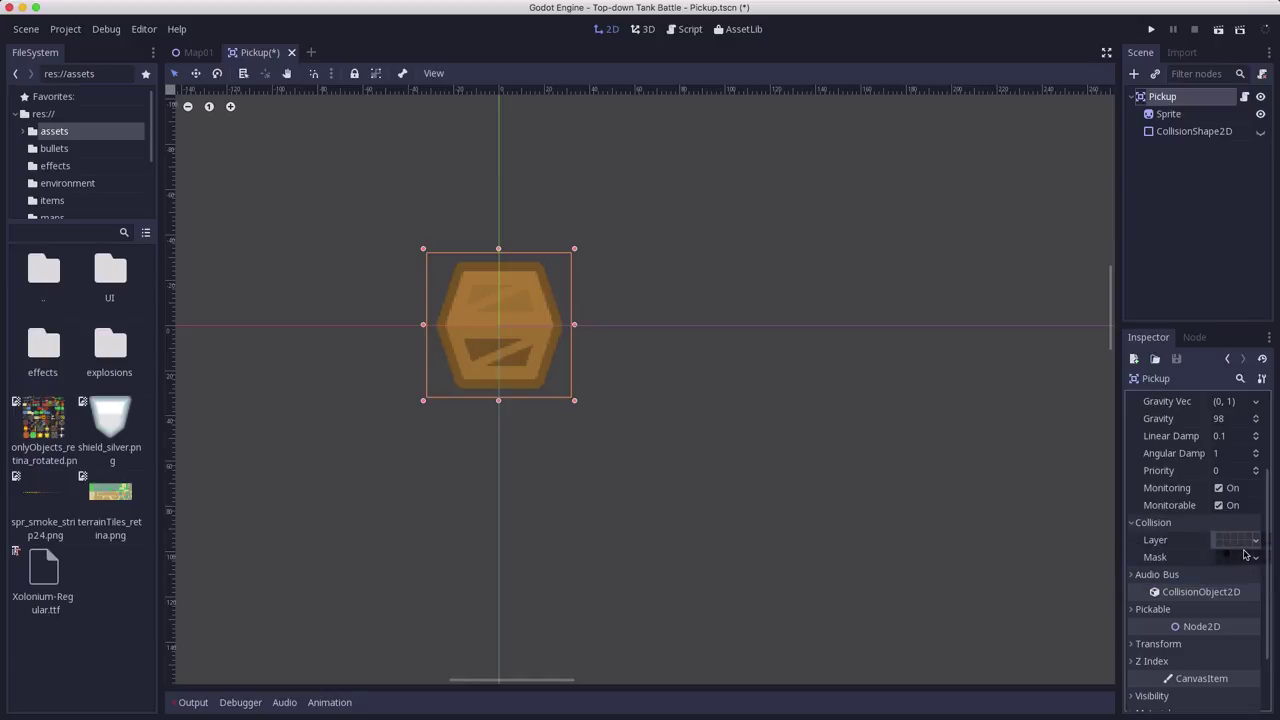
{"action": "key", "text": "ctrl+s"}
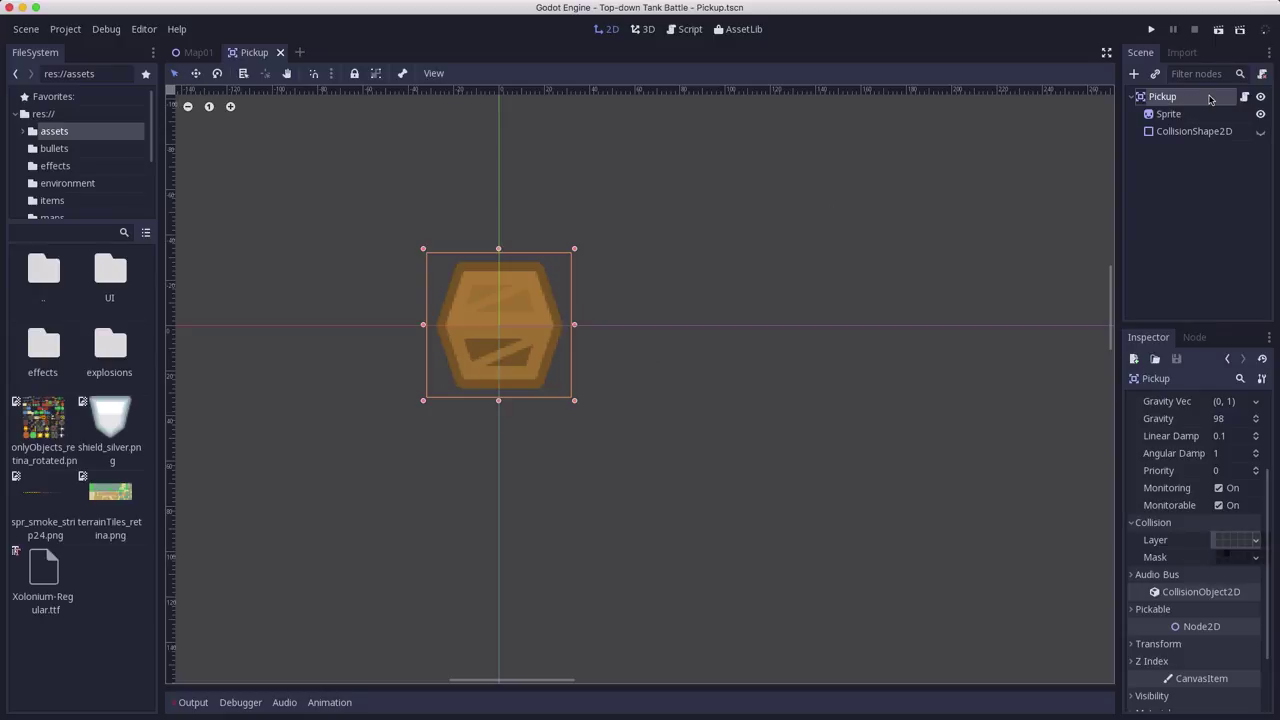
Connect the Pickup's body_entered signal to a new handler function
{"action": "left_click", "coordinate": [1210, 100]}
{"action": "left_click", "coordinate": [1193, 338]}
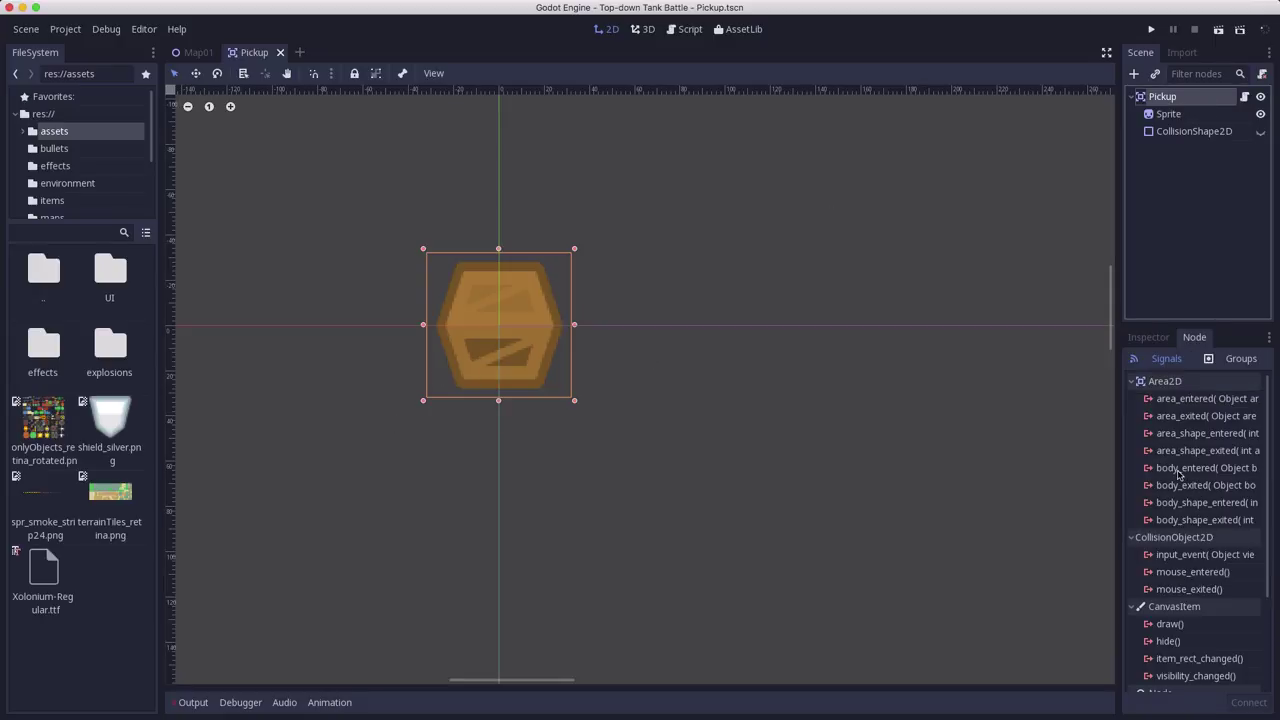
{"action": "double_click", "coordinate": [1190, 467]}
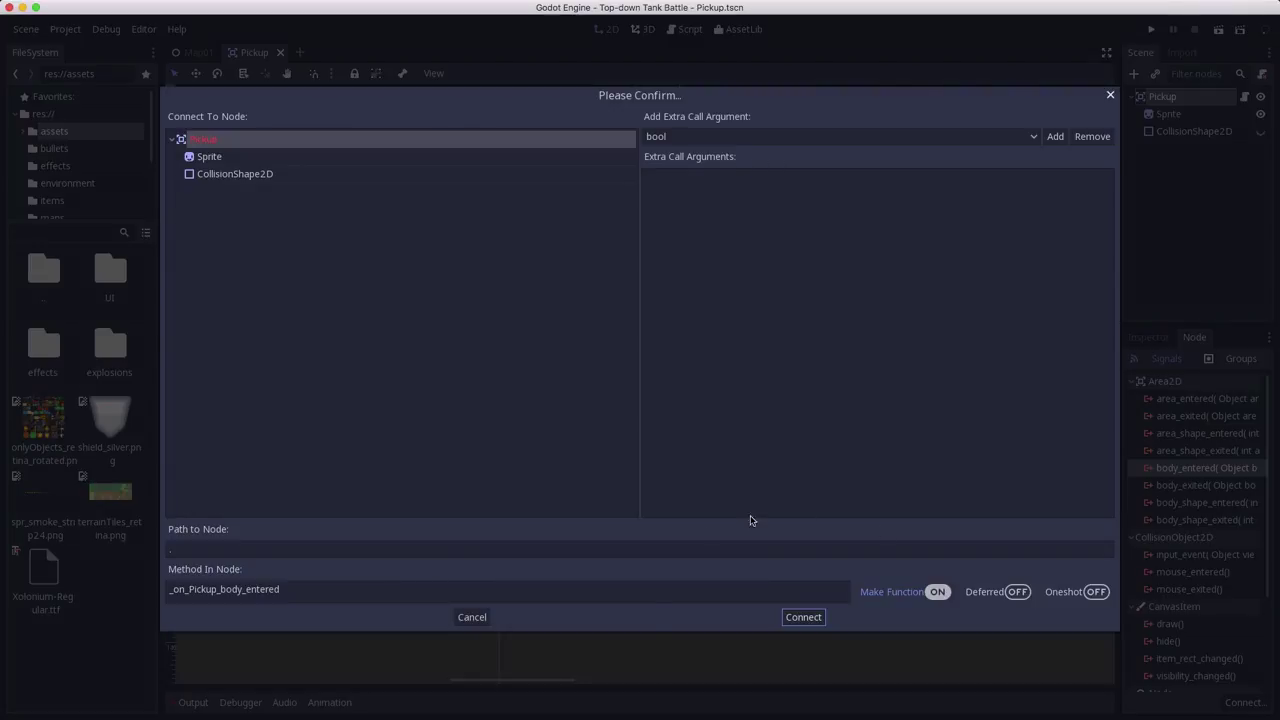
{"action": "left_click", "coordinate": [803, 617]}
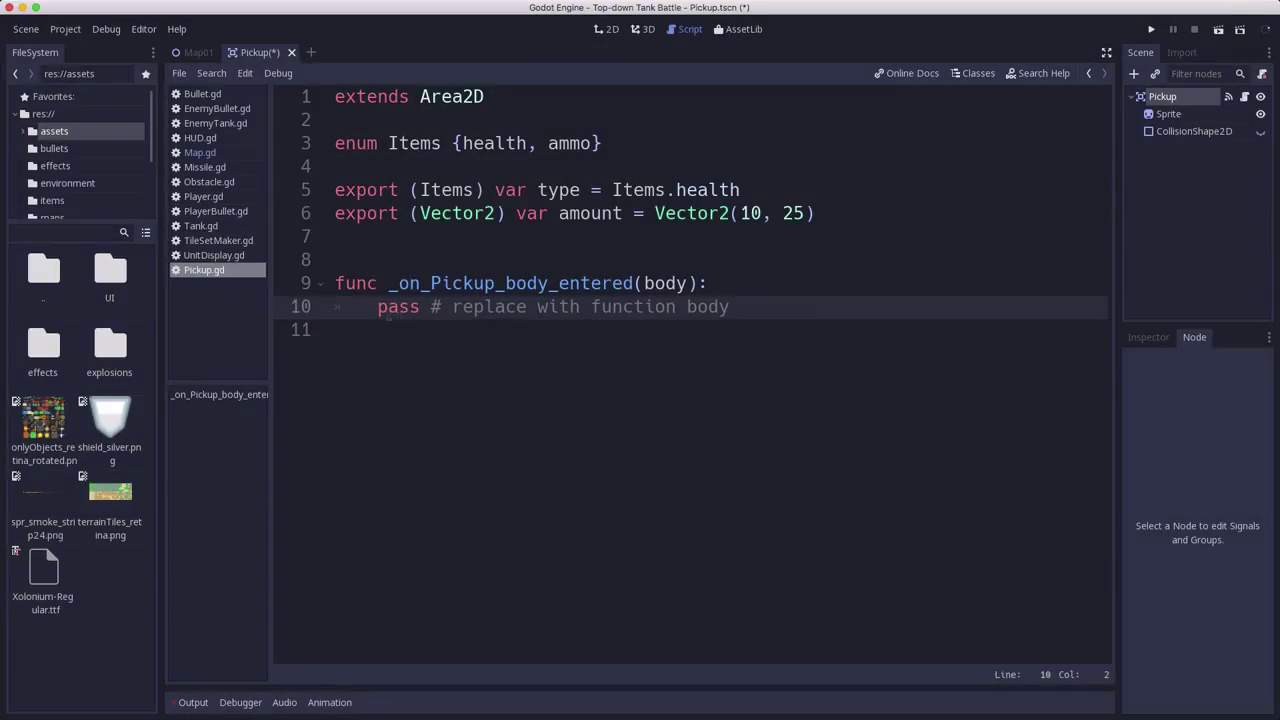
Add a match type: block whose Items.health case calls body.heal(int(rand_range(amount.x, amount.y)))
{"action": "key", "text": "Down"}
{"action": "key", "text": "BackSpace"}
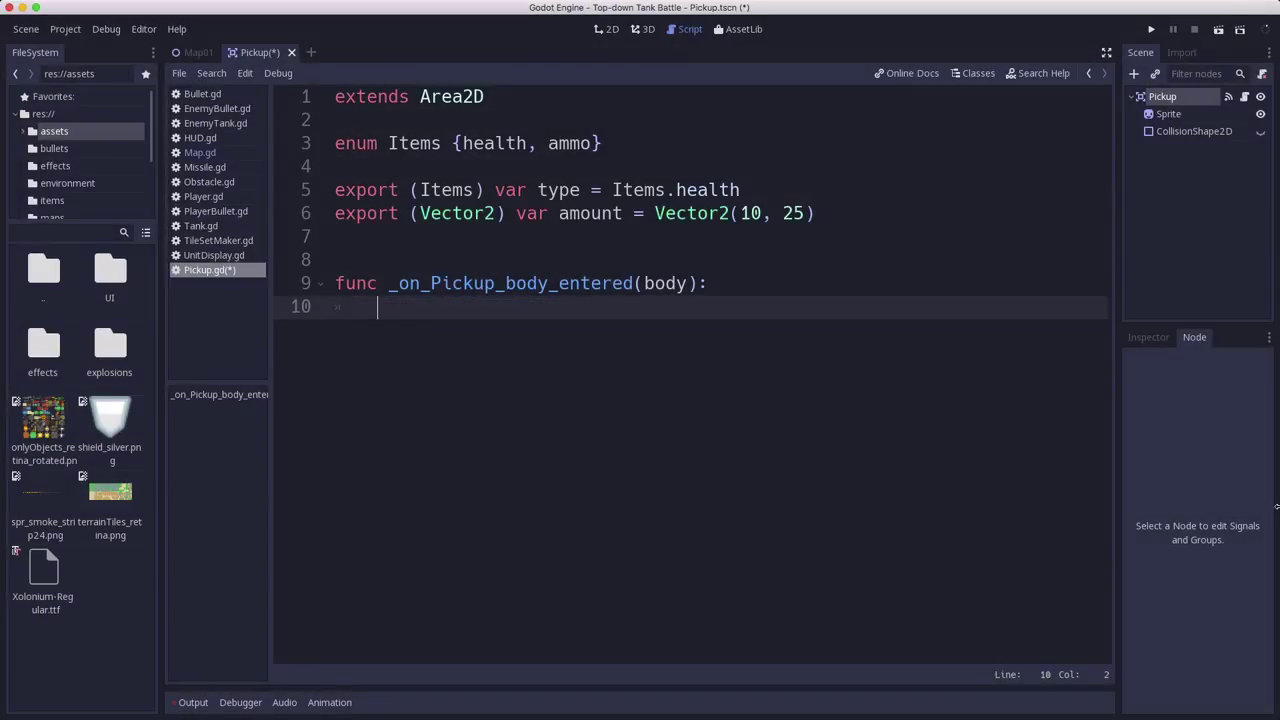
{"action": "type", "text": "match type:"}
{"action": "key", "text": "Return"}
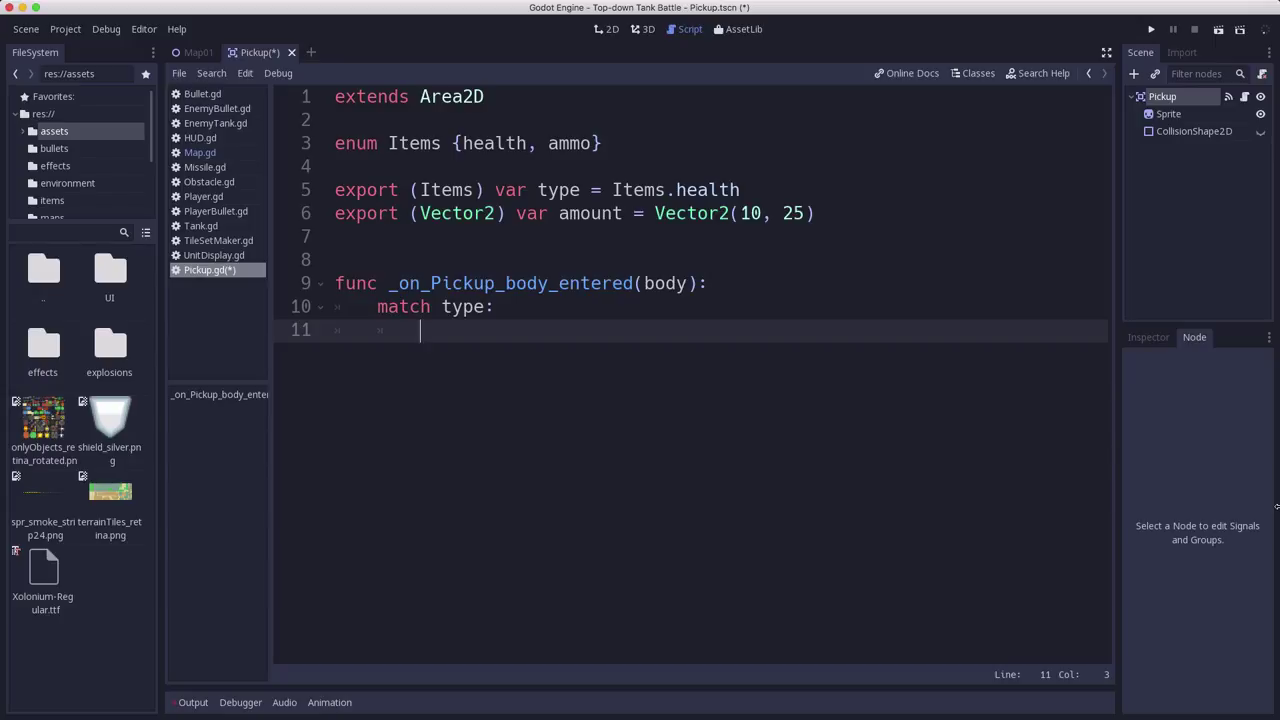
{"action": "type", "text": "Items.health:"}
{"action": "key", "text": "Return"}
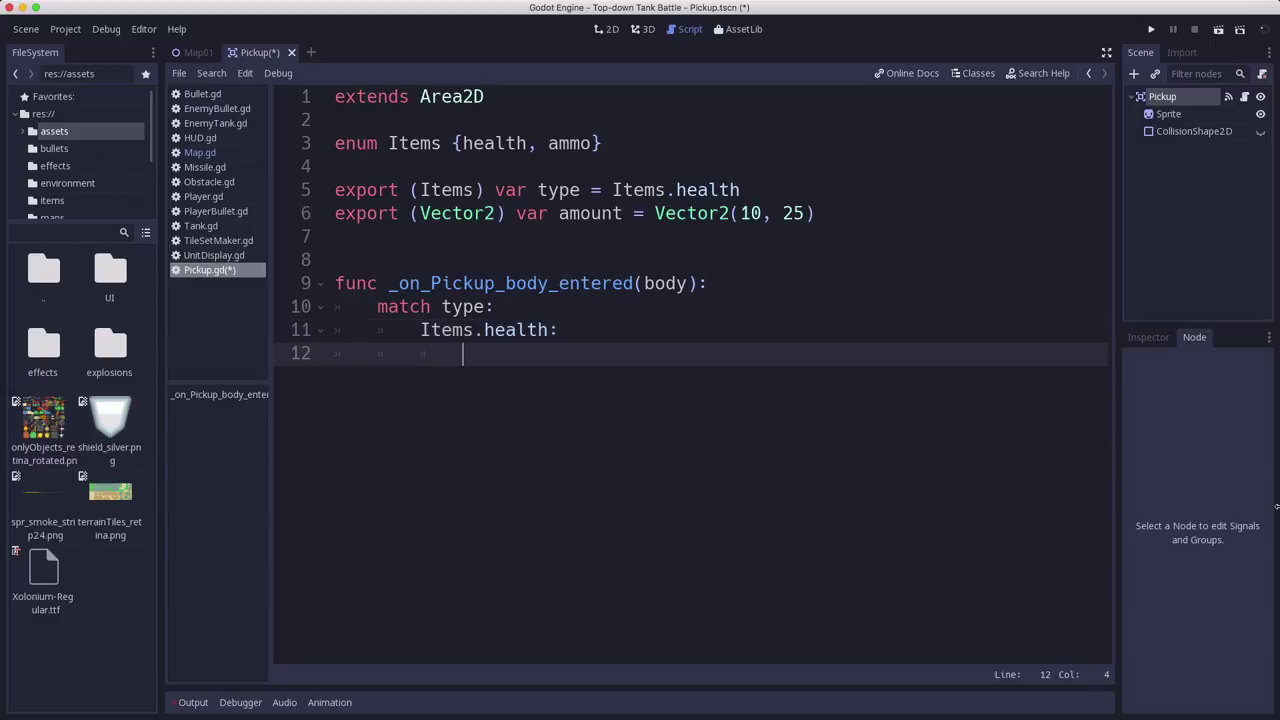
{"action": "type", "text": "if body.has_method("}
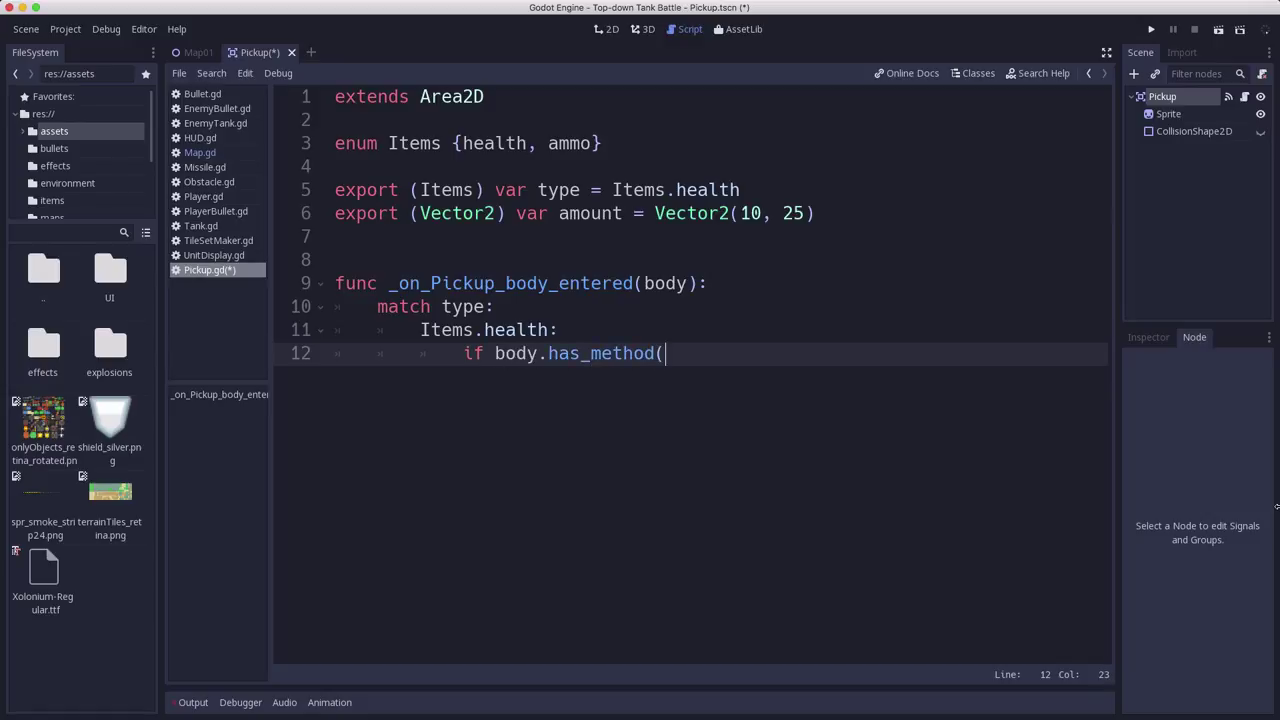
{"action": "type", "text": "'heal'):"}
{"action": "key", "text": "Return"}
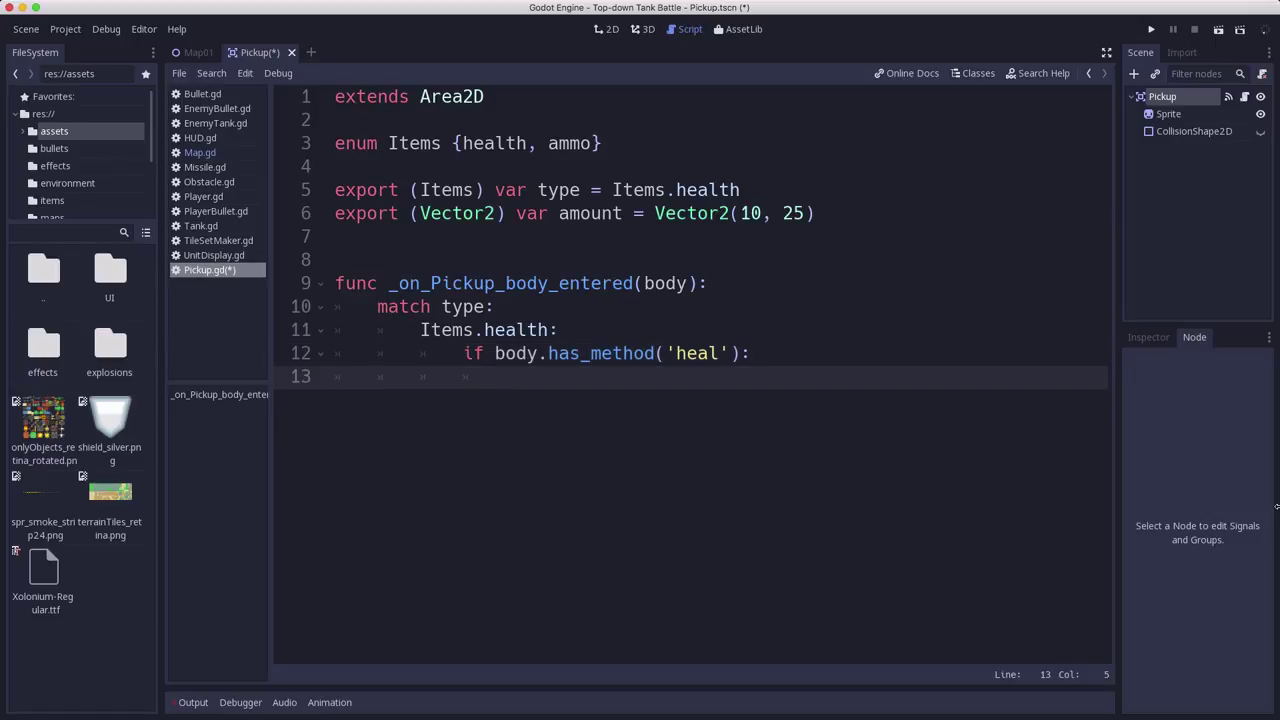
{"action": "type", "text": "body.heal(int(ra"}
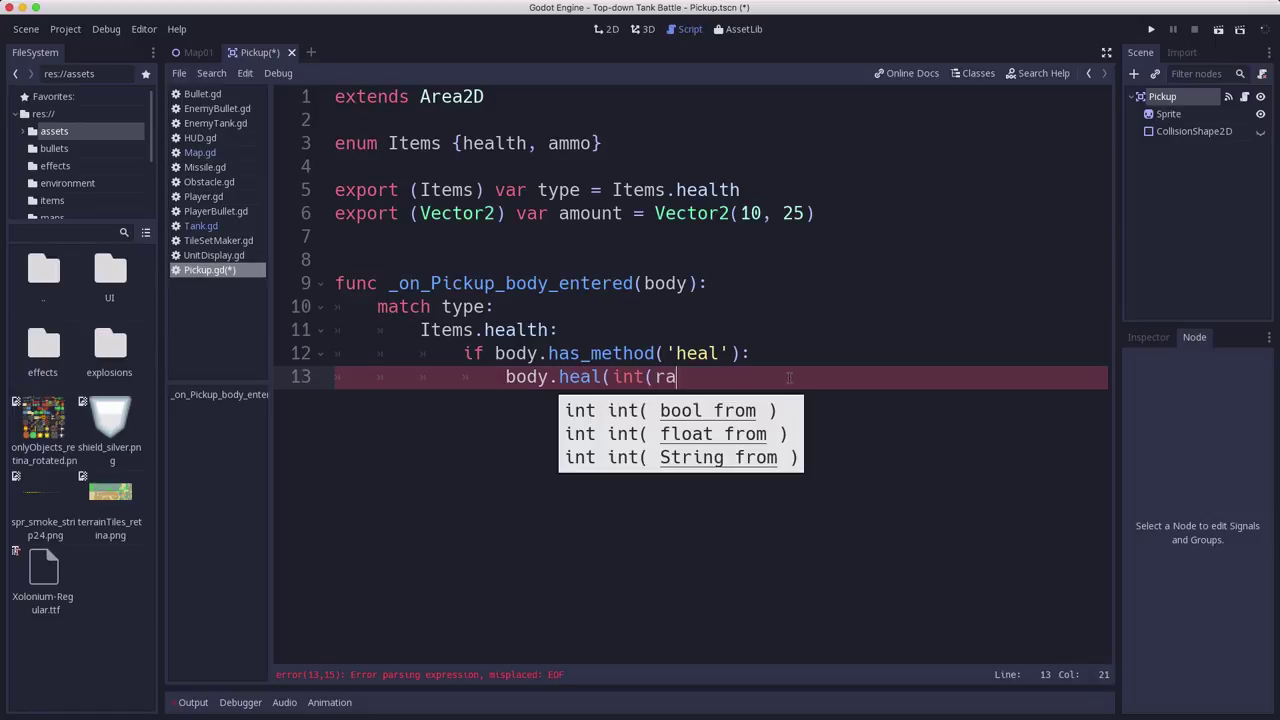
{"action": "type", "text": "ndom"}
{"action": "key", "text": "BackSpace"}
{"action": "key", "text": "BackSpace"}
{"action": "key", "text": "Return"}
{"action": "type", "text": "(amount.x, amount.y))"}
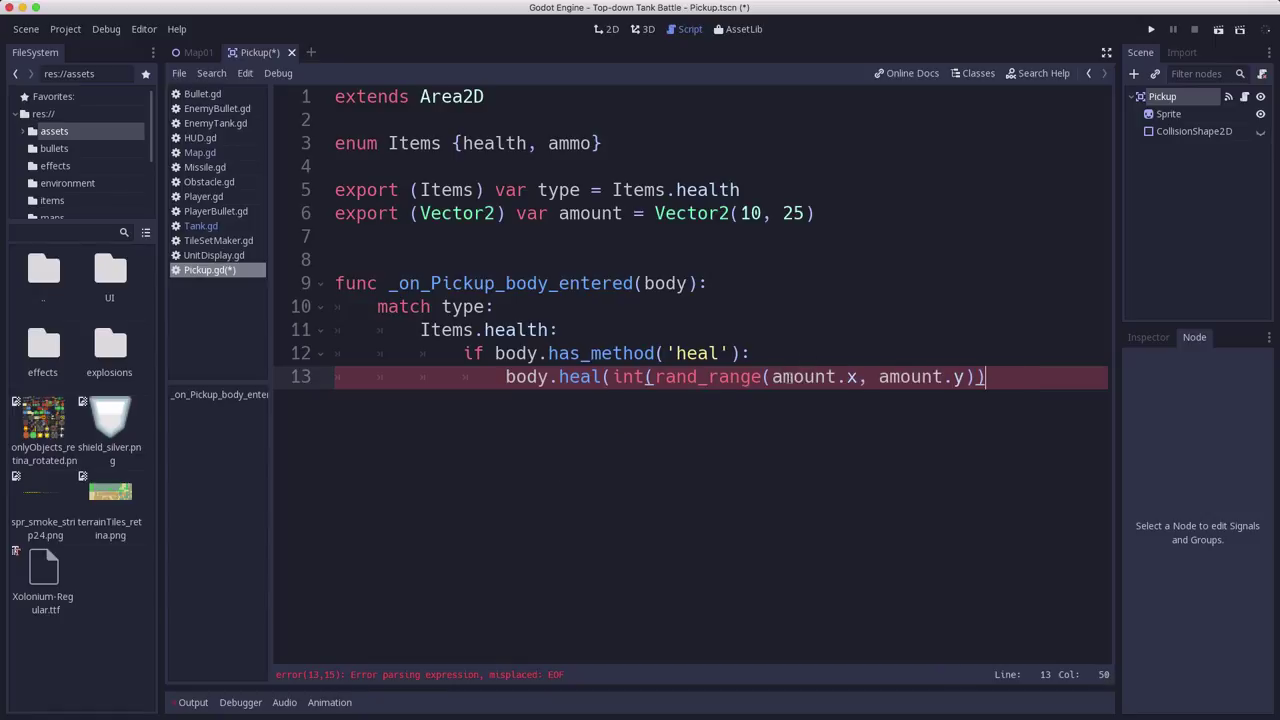
{"action": "key", "text": "Return"}
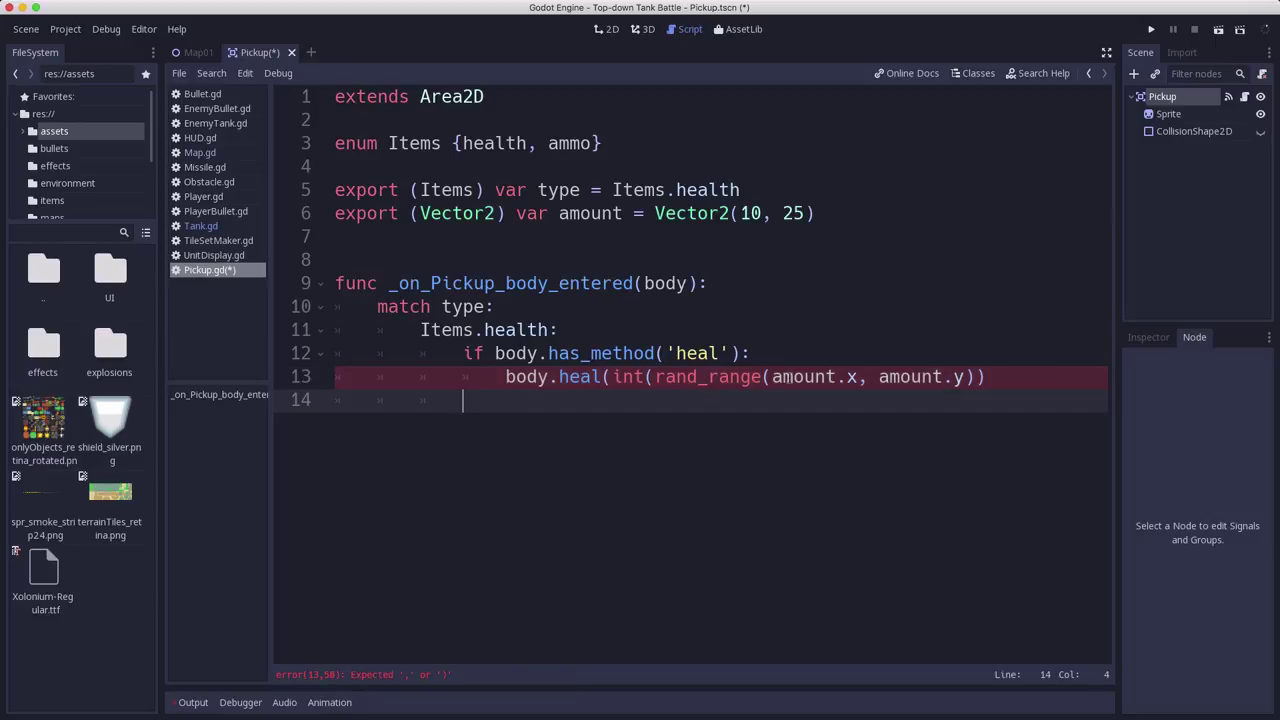
{"action": "key", "text": "BackSpace"}
{"action": "key", "text": "BackSpace"}
{"action": "key", "text": "BackSpace"}
{"action": "key", "text": "BackSpace"}
{"action": "key", "text": "BackSpace"}
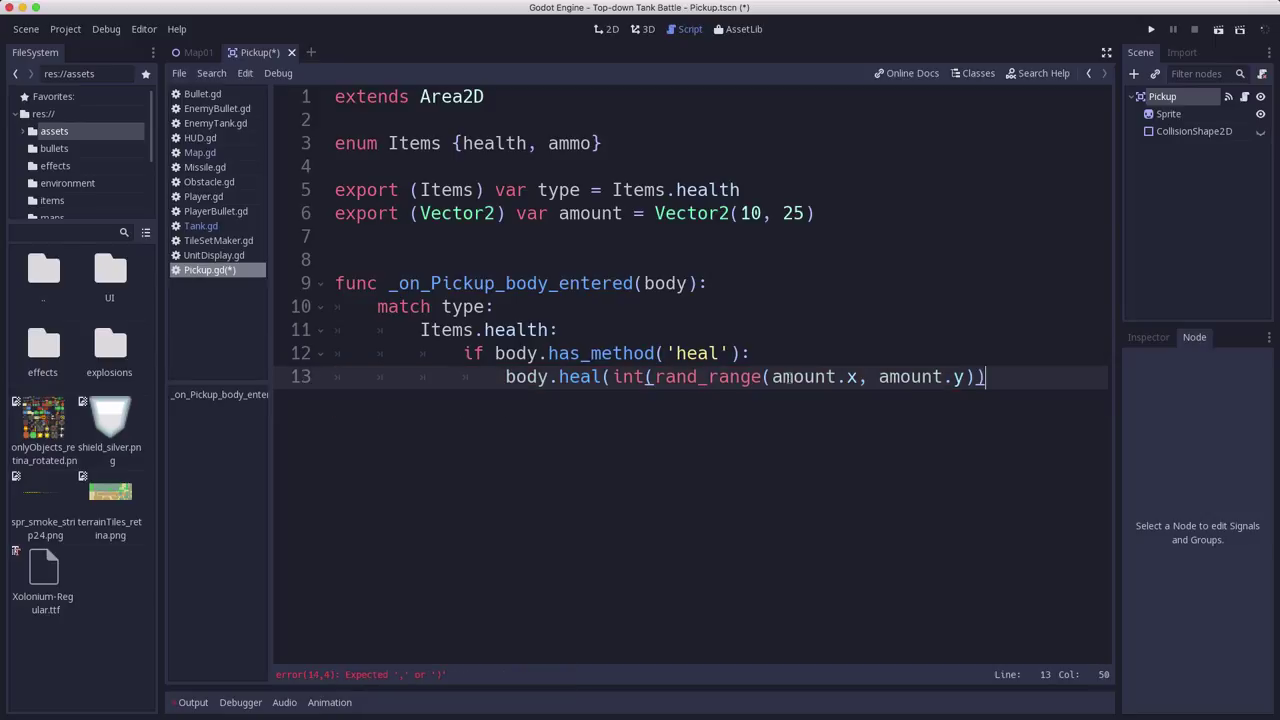
{"action": "type", "text": ")"}
Add an Items.ammo: pass case, then queue_free() after the match, and save
{"action": "key", "text": "Return"}
{"action": "key", "text": "BackSpace"}
{"action": "key", "text": "BackSpace"}
{"action": "type", "text": "Items."}
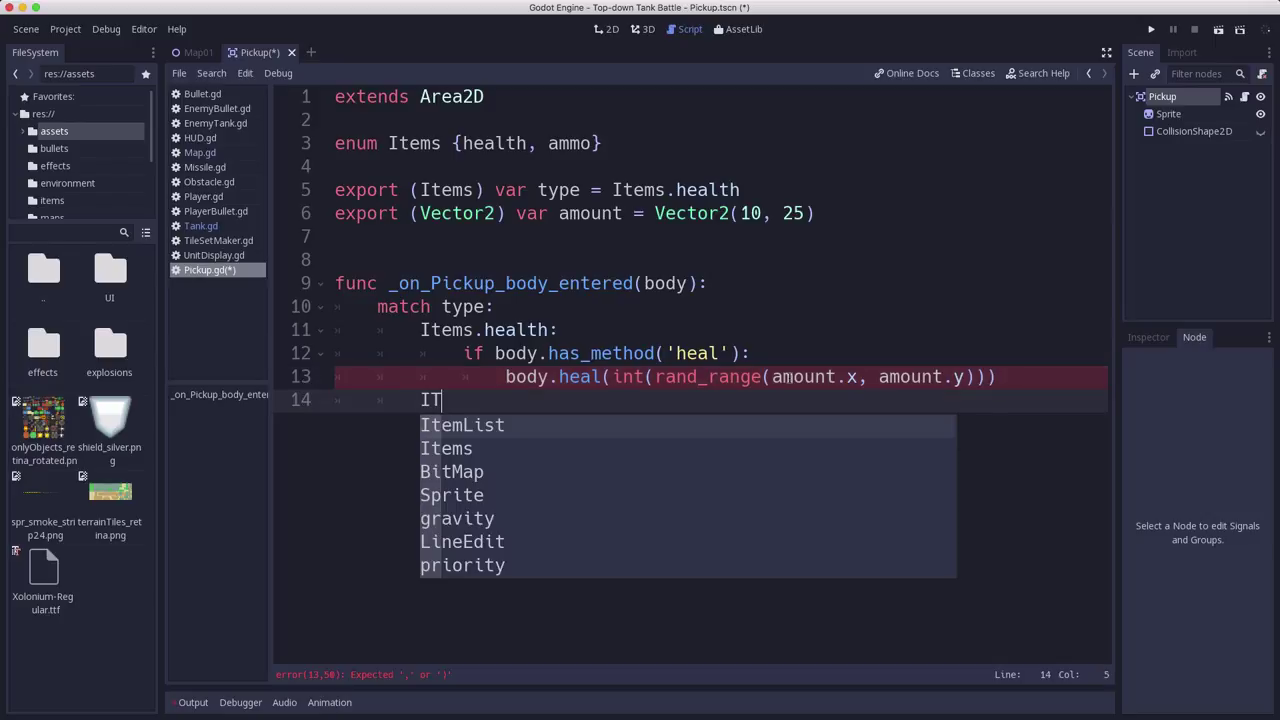
{"action": "type", "text": "ammo:"}
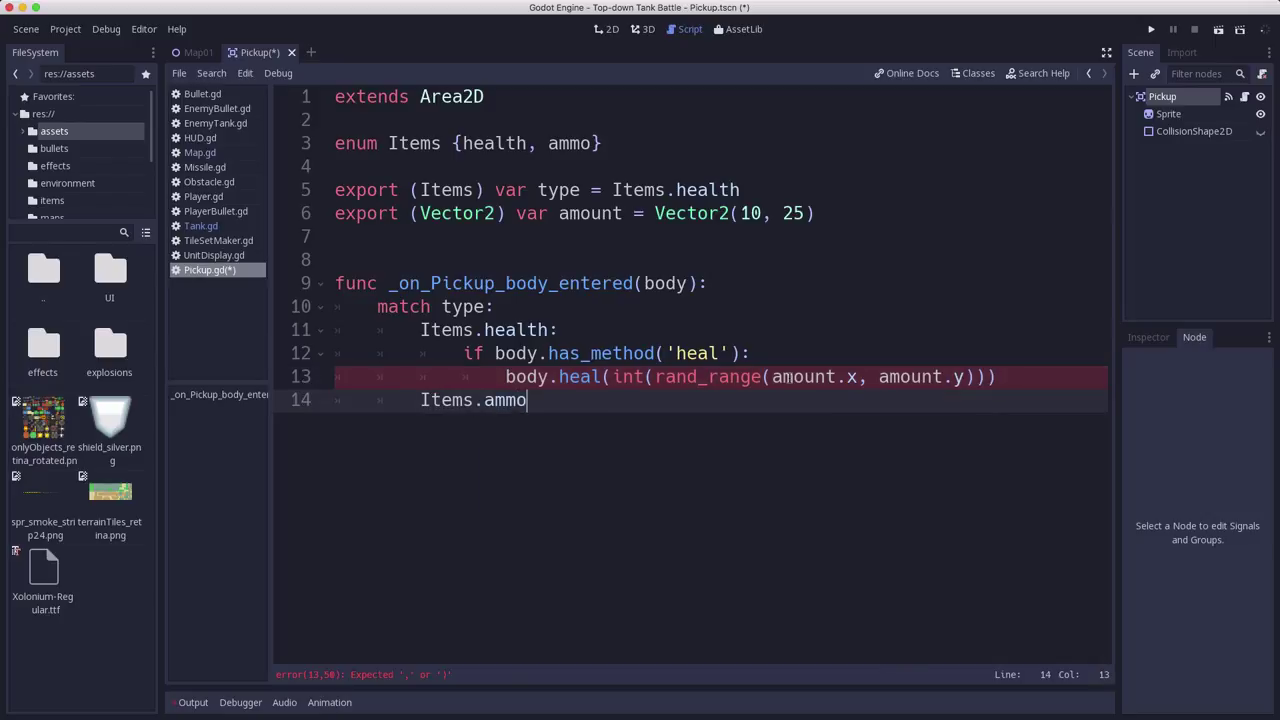
{"action": "key", "text": "Return"}
{"action": "type", "text": "pass"}
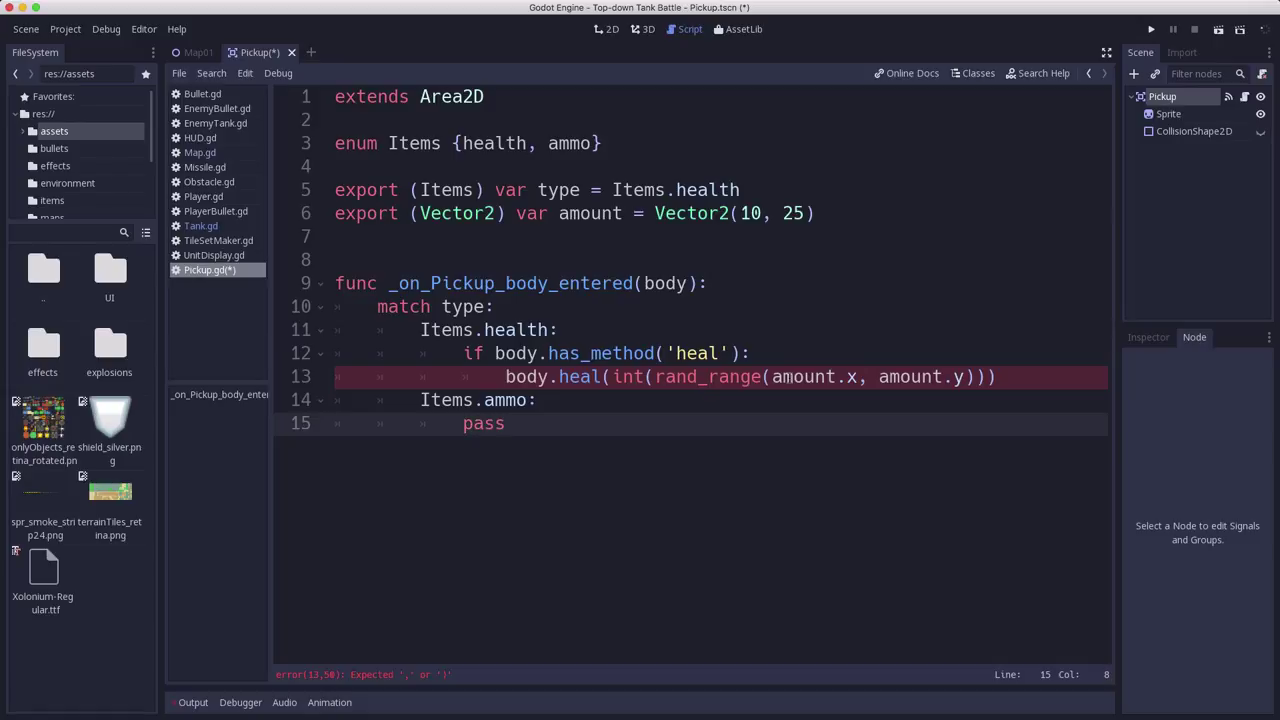
{"action": "key", "text": "Return"}
{"action": "key", "text": "BackSpace"}
{"action": "key", "text": "BackSpace"}
{"action": "type", "text": "qui"}
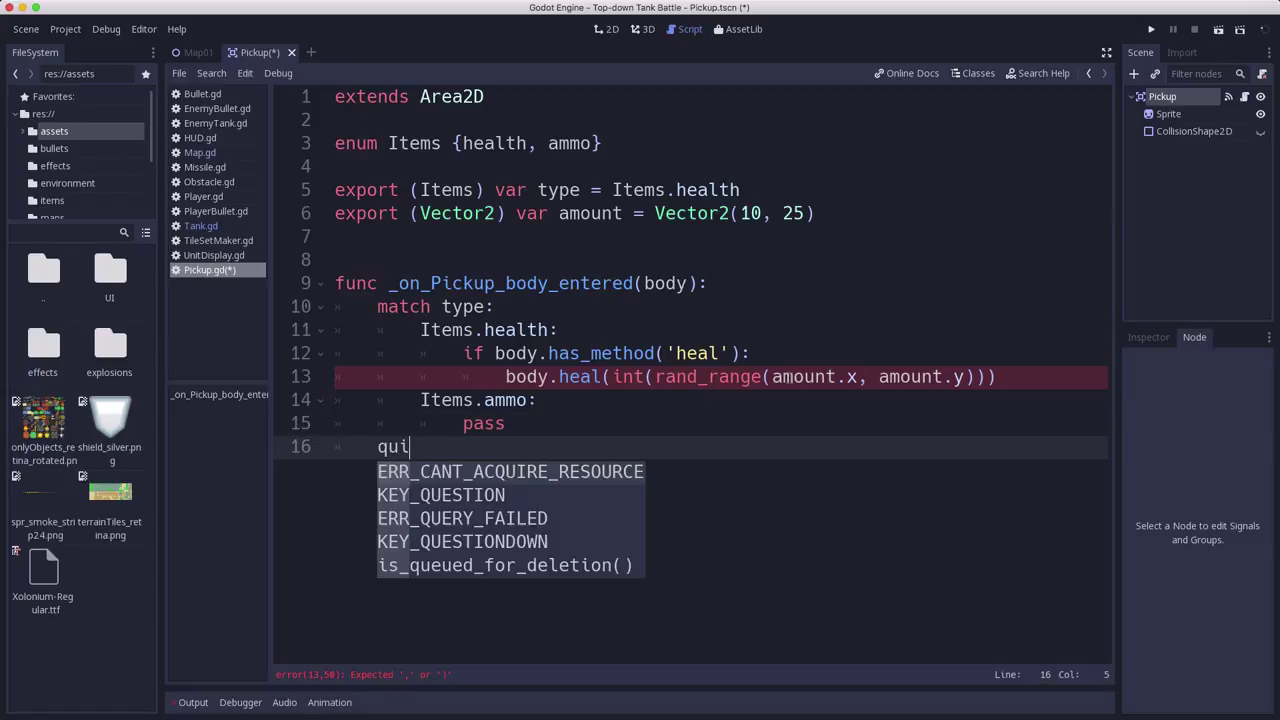
{"action": "key", "text": "BackSpace"}
{"action": "type", "text": "r"}
{"action": "key", "text": "BackSpace"}
{"action": "type", "text": "e"}
{"action": "key", "text": "Return"}
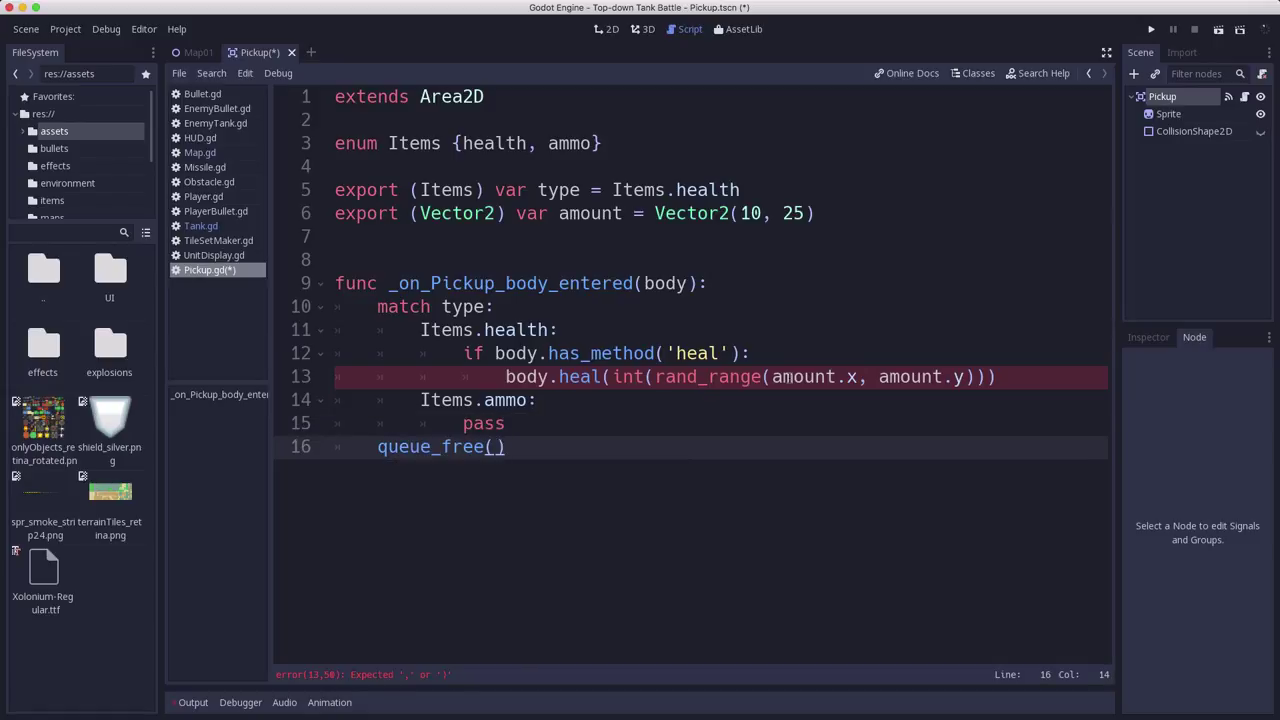
{"action": "key", "text": "super+s"}
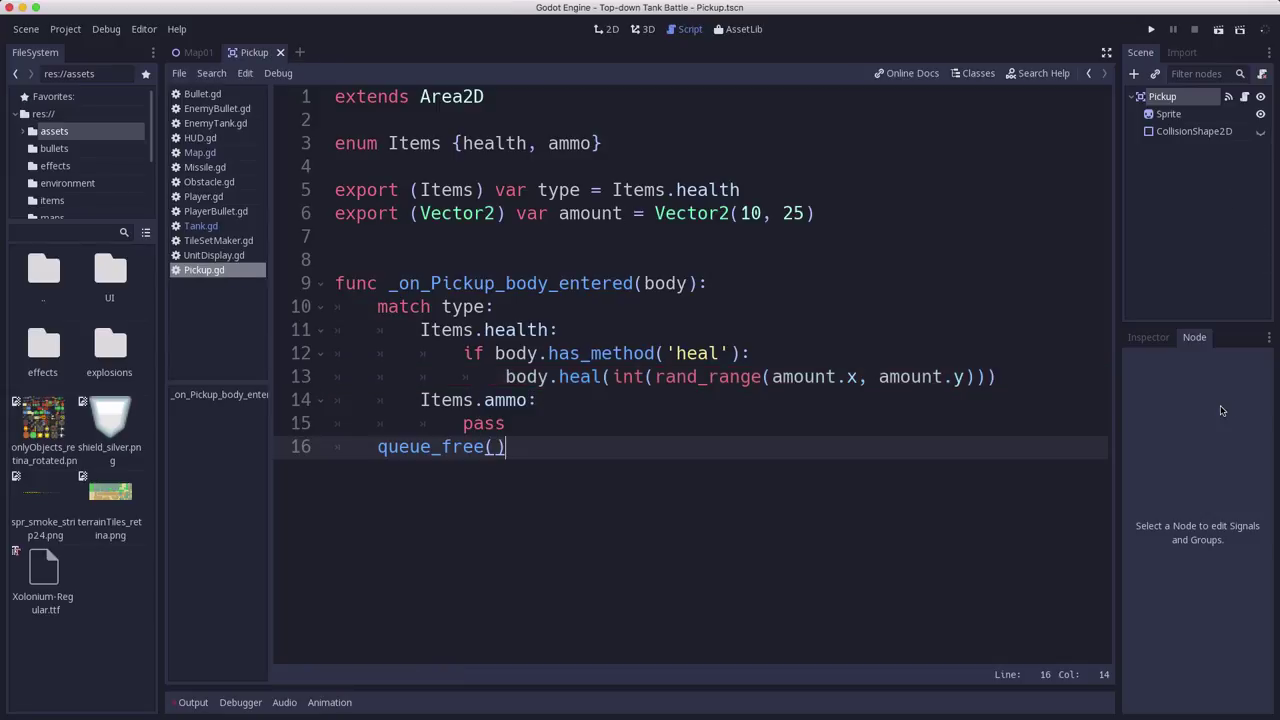
In Map01, add a Node2D child to the root and rename it Items
{"action": "left_click_drag", "start_coordinate": [155, 77], "coordinate": [192, 57]}
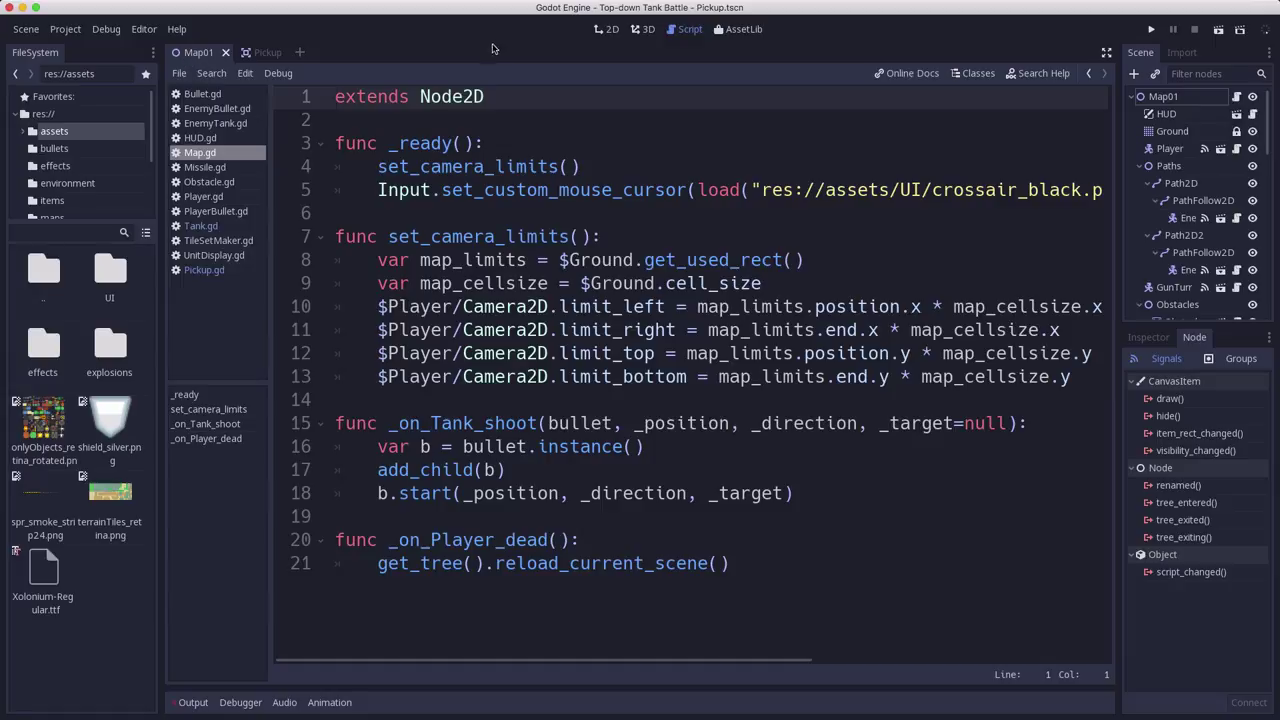
{"action": "left_click", "coordinate": [610, 33]}
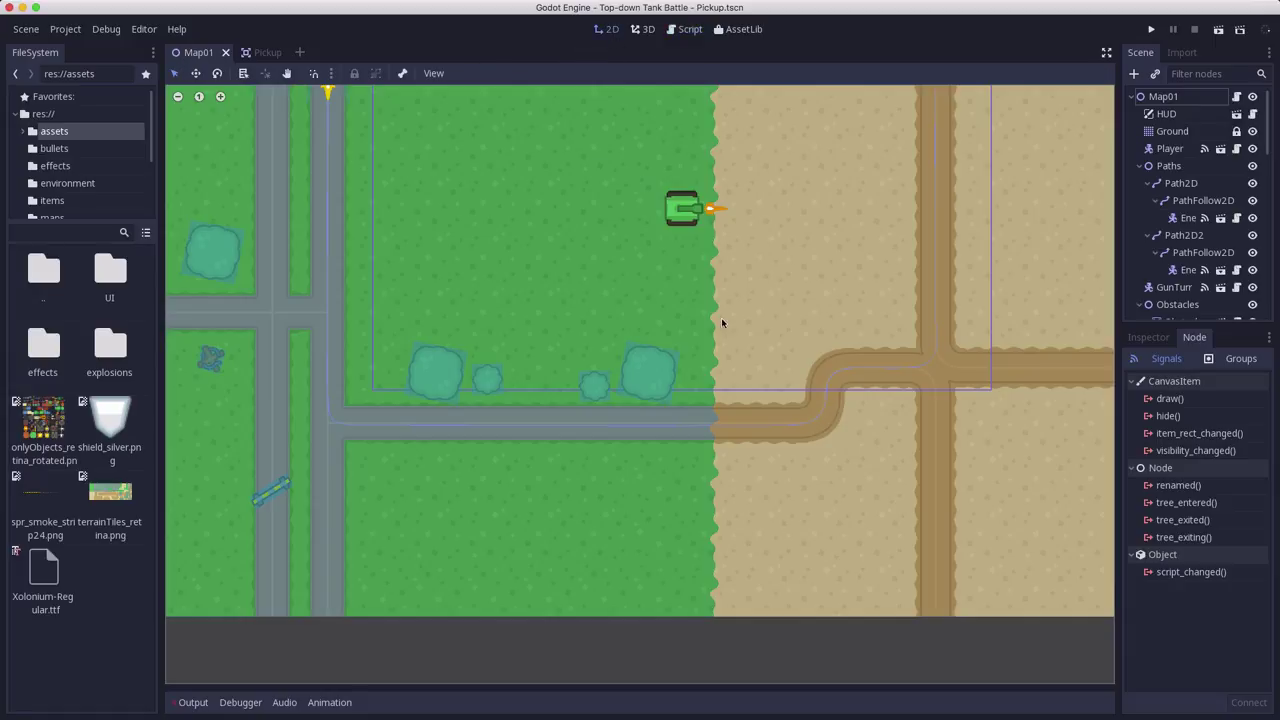
{"action": "scroll", "coordinate": [1160, 268], "scroll_direction": "down", "scroll_amount": 3}
{"action": "left_click", "coordinate": [1140, 190]}
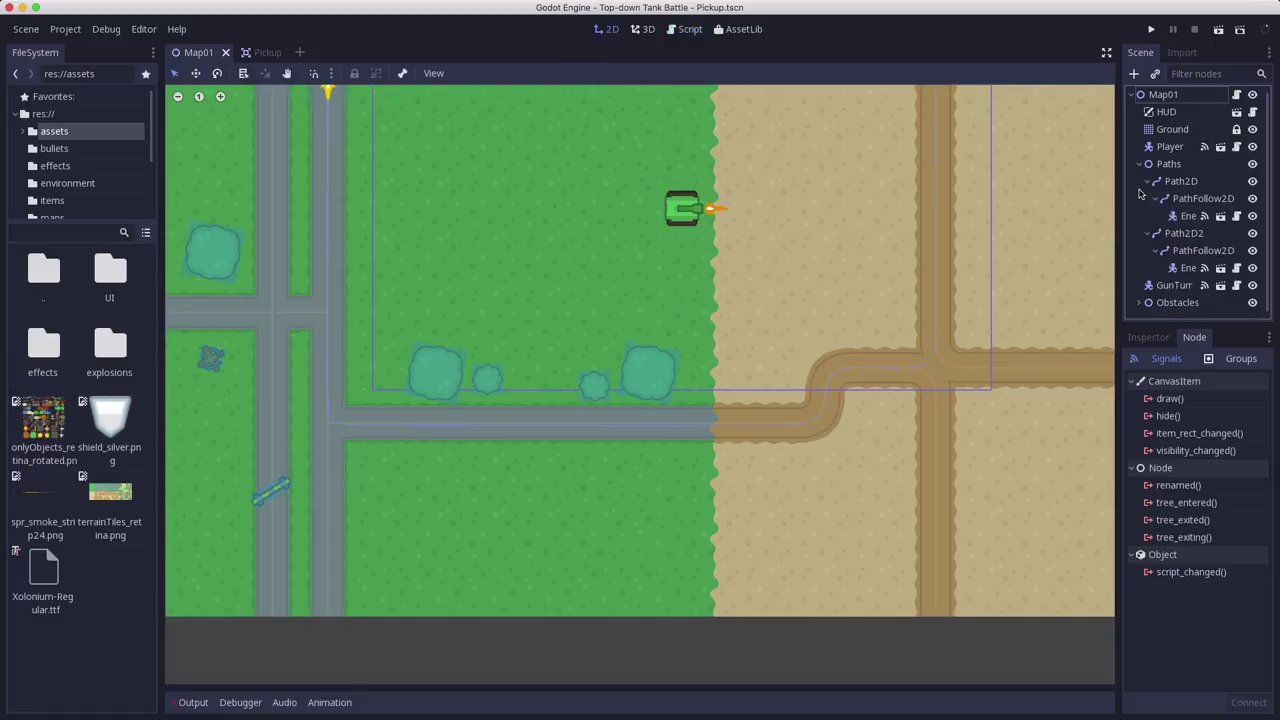
{"action": "double_click", "coordinate": [1155, 95]}
{"action": "left_click", "coordinate": [1136, 74]}
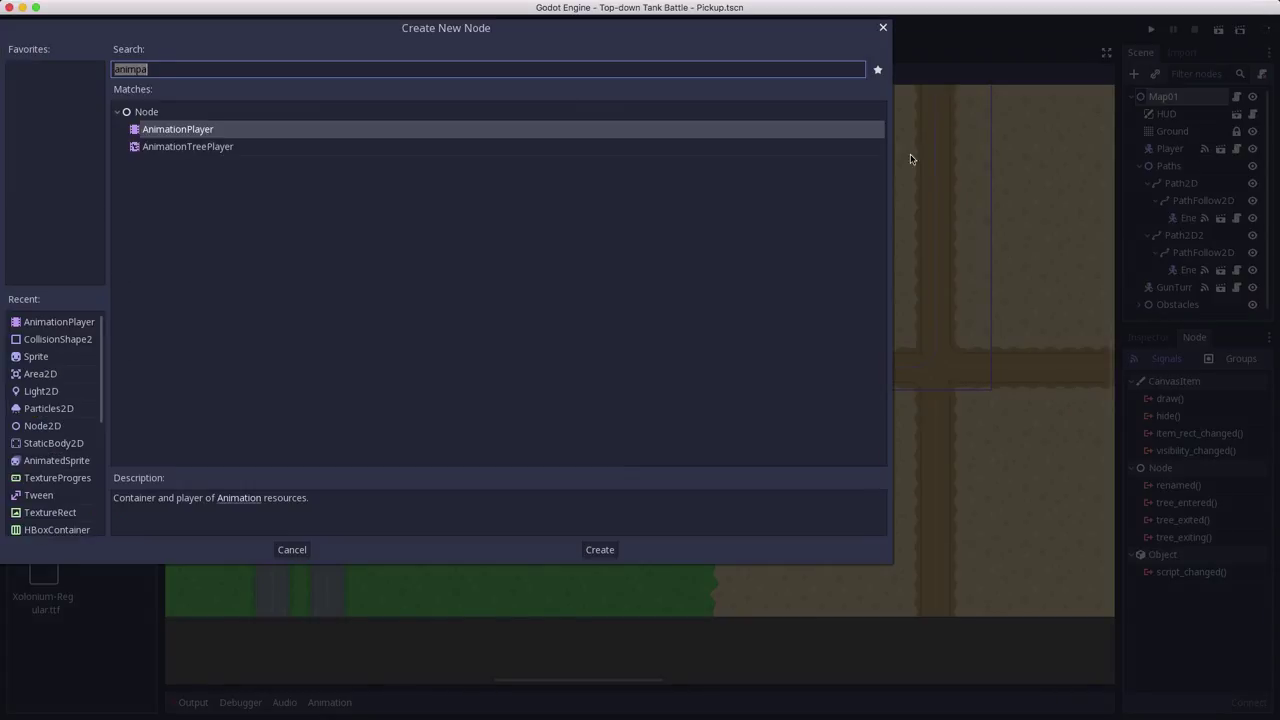
{"action": "double_click", "coordinate": [42, 425]}
{"action": "double_click", "coordinate": [1175, 305]}
{"action": "type", "text": "Items"}
{"action": "key", "text": "Return"}
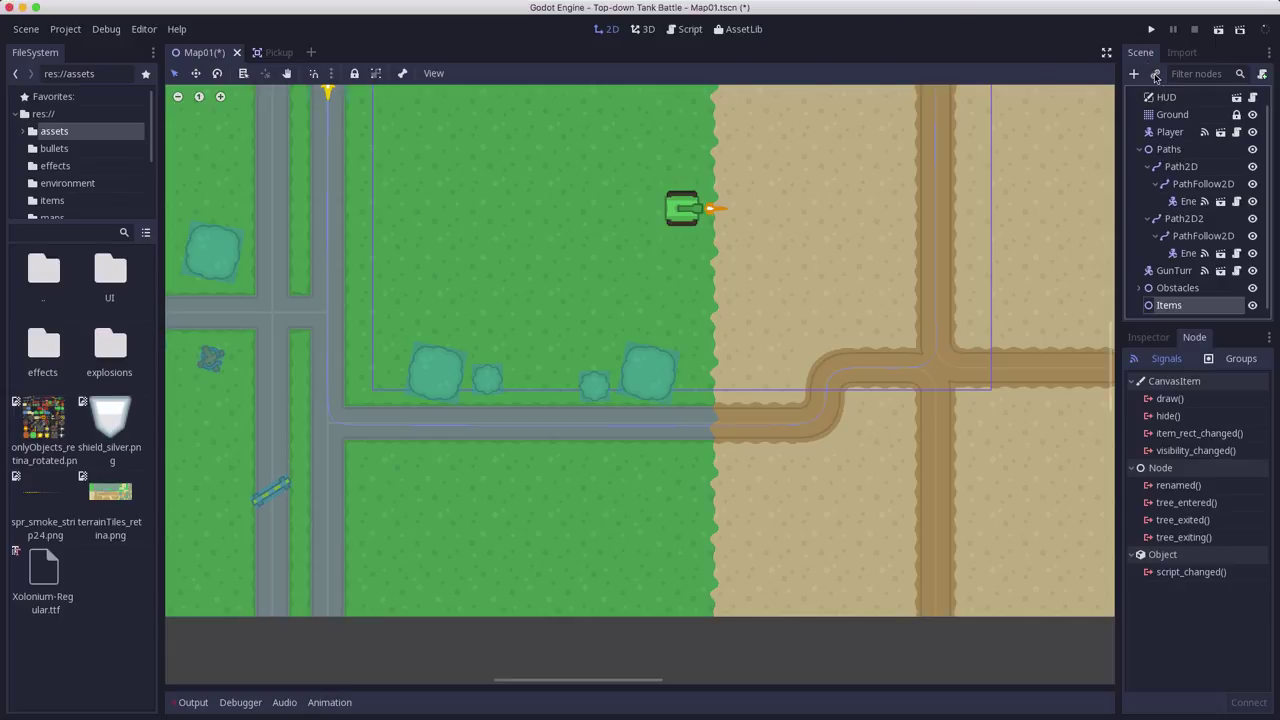
Instance Pickup.tscn under Items on the sand, then duplicate it and move the copy onto the road
{"action": "key", "text": "ctrl+shift+a"}
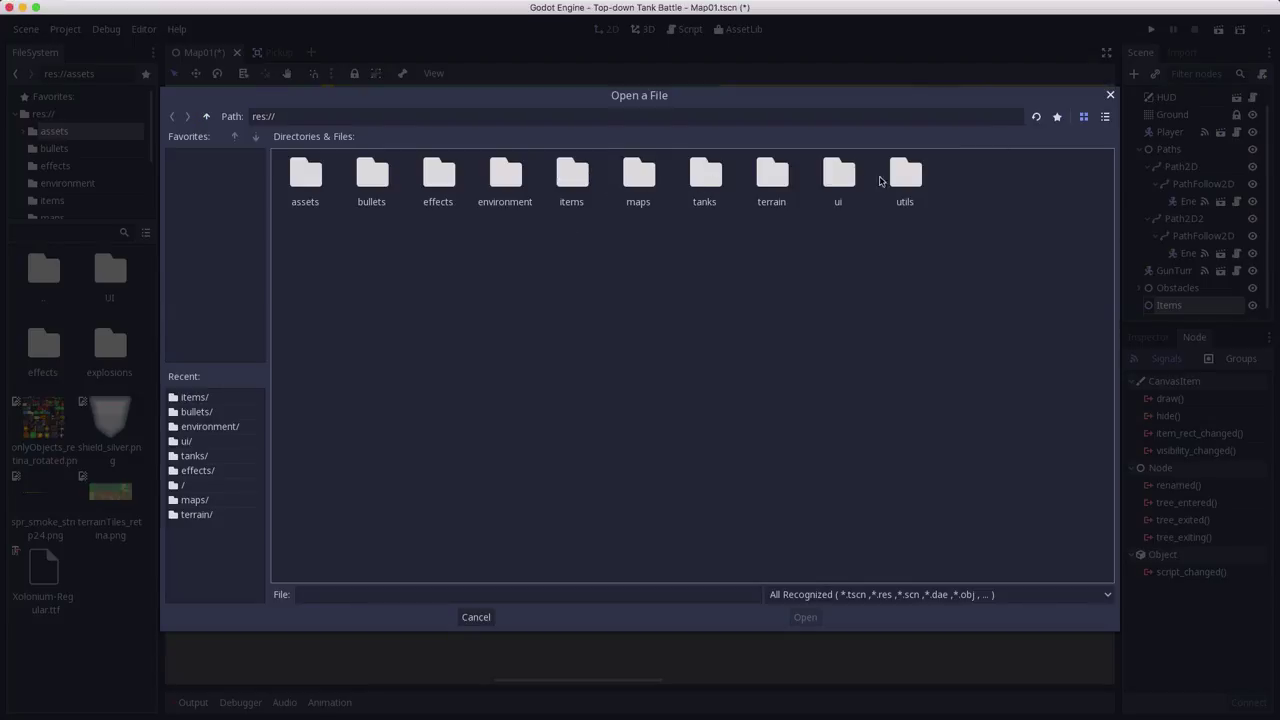
{"action": "double_click", "coordinate": [558, 184]}
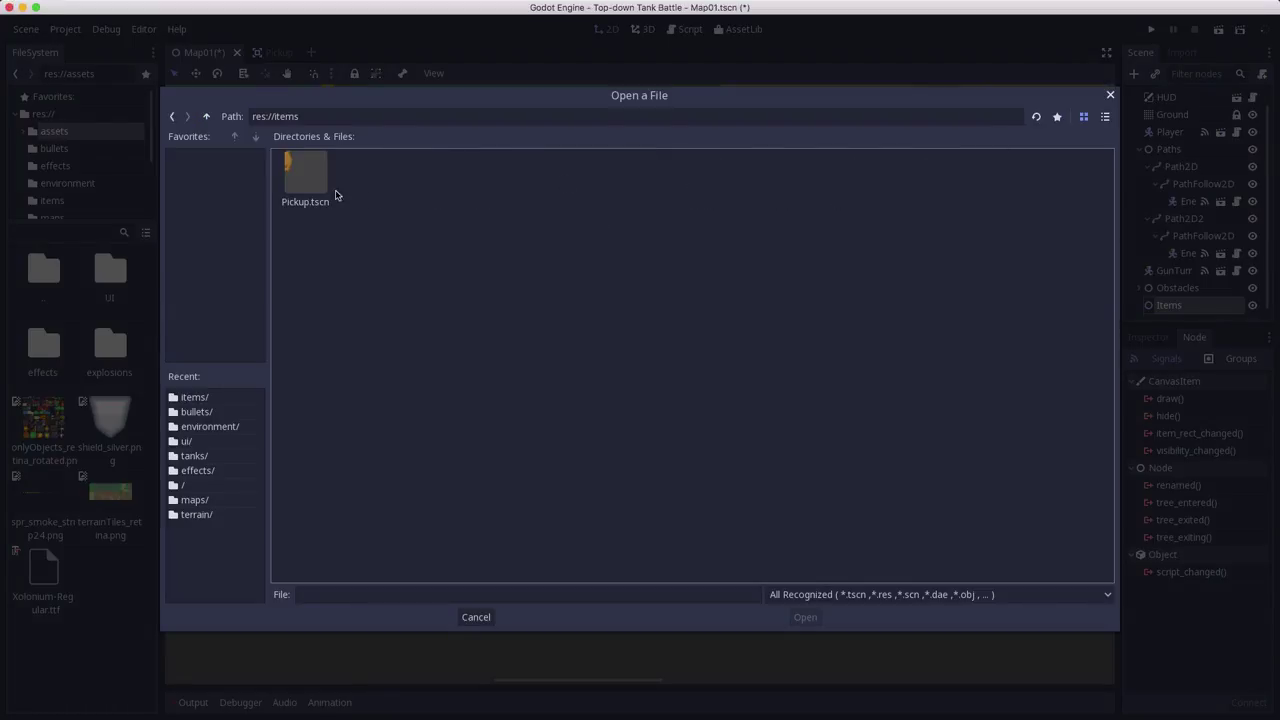
{"action": "double_click", "coordinate": [305, 178]}
{"action": "scroll", "coordinate": [690, 296], "scroll_direction": "down", "scroll_amount": 5}
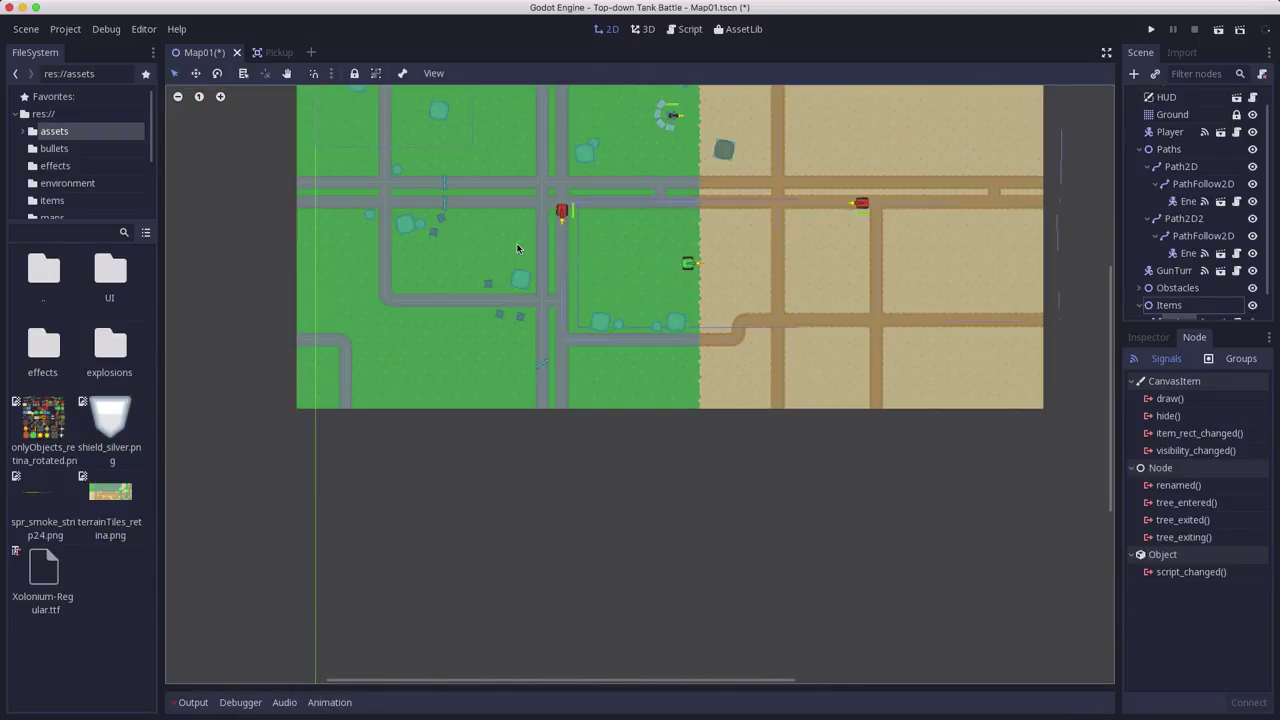
{"action": "scroll", "coordinate": [457, 255], "scroll_direction": "up", "scroll_amount": 4}
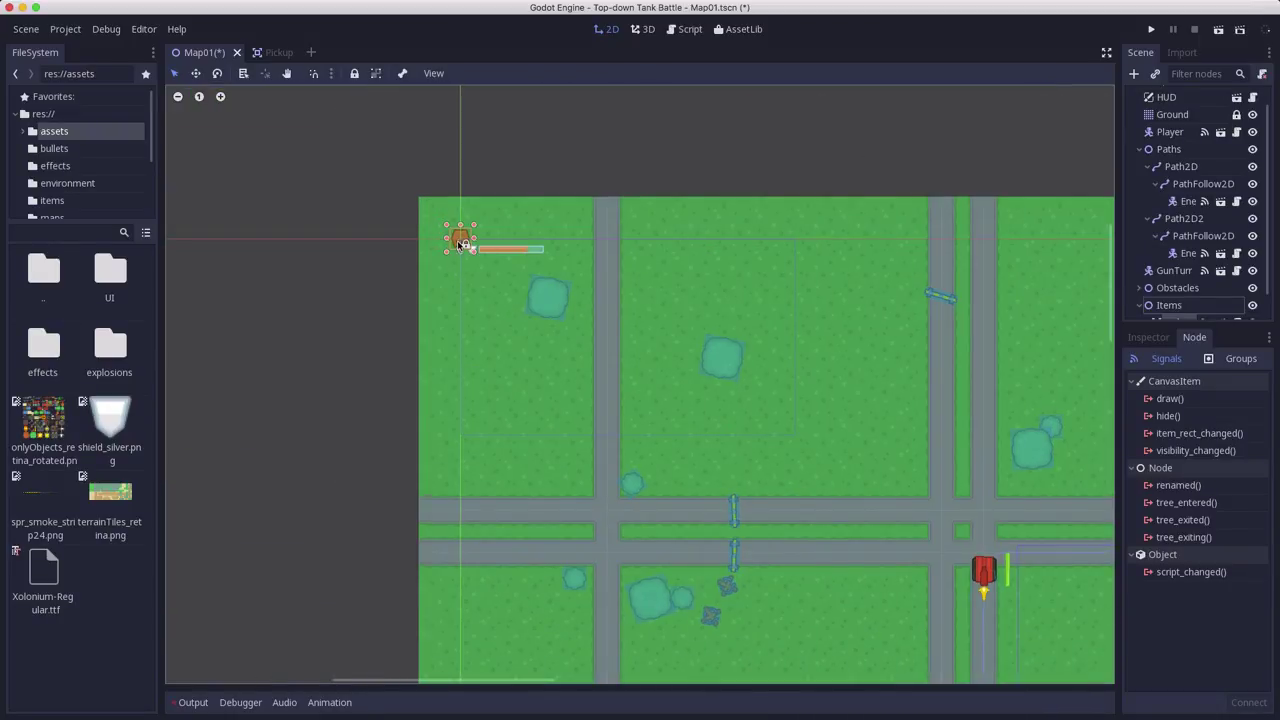
{"action": "left_click_drag", "start_coordinate": [460, 242], "coordinate": [1031, 612]}
{"action": "middle_click_drag", "start_coordinate": [993, 563], "coordinate": [509, 231]}
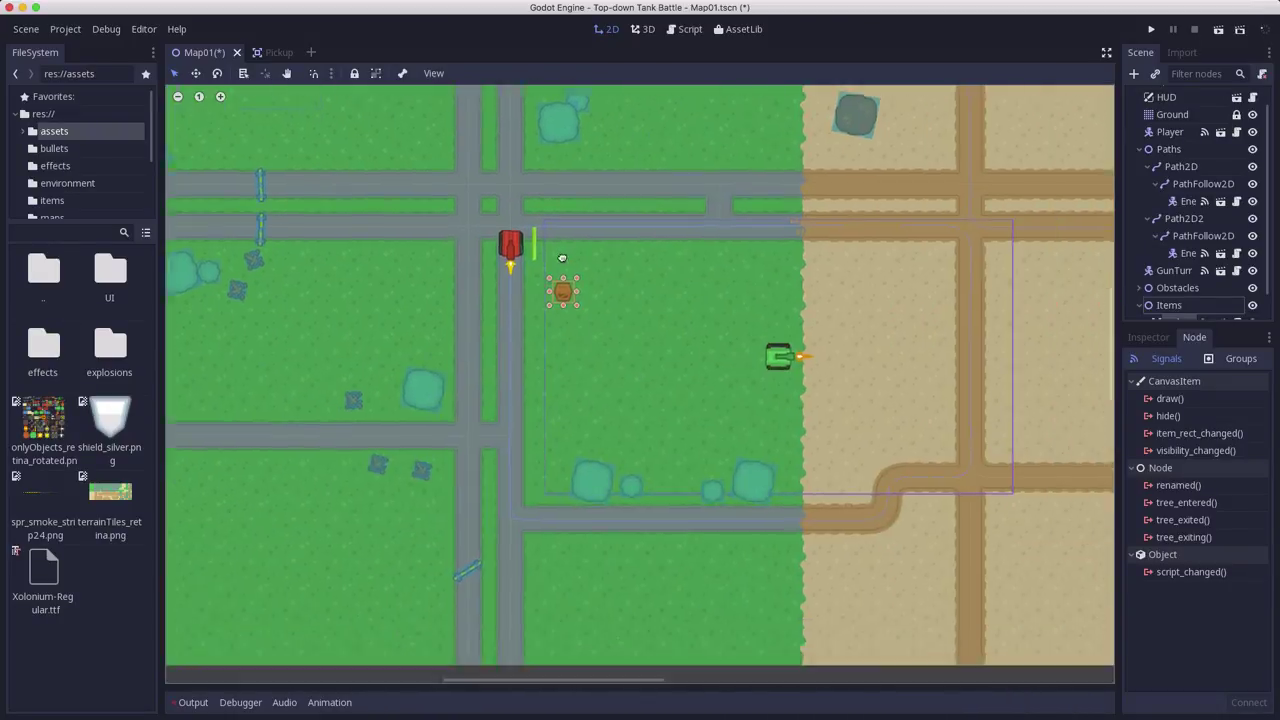
{"action": "left_click_drag", "start_coordinate": [548, 281], "coordinate": [857, 353]}
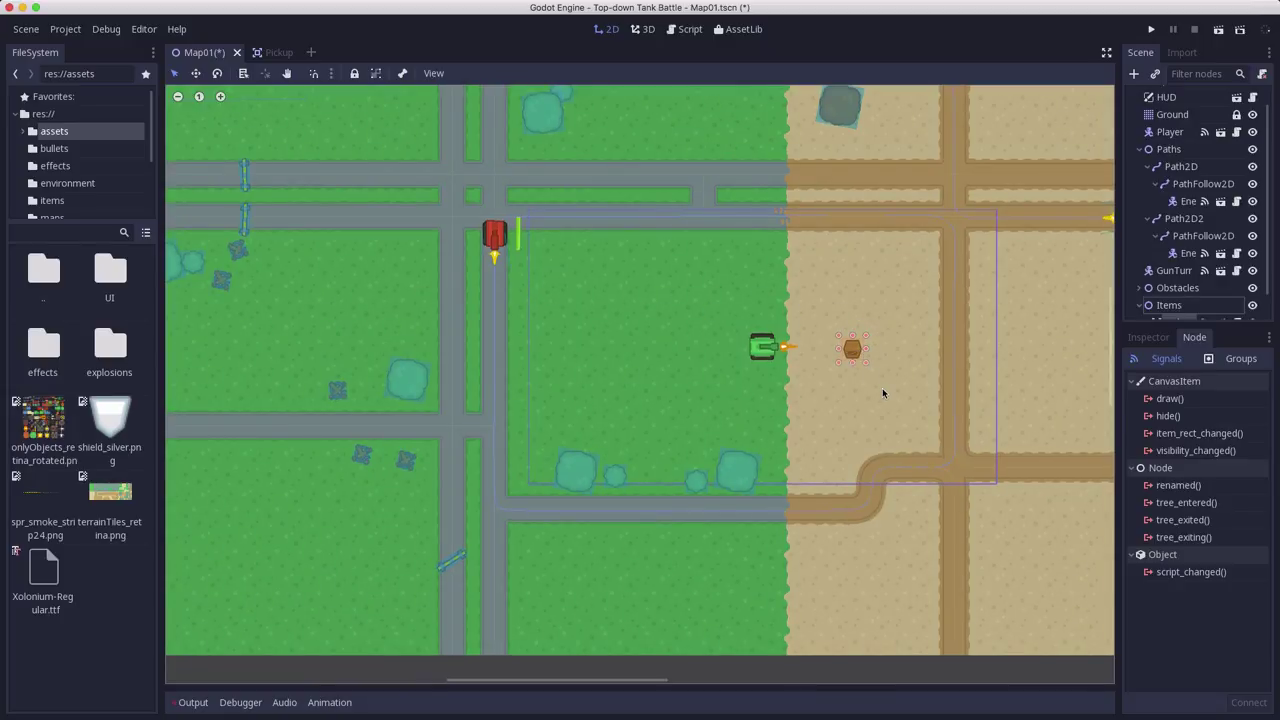
{"action": "key", "text": "ctrl+d"}
{"action": "left_click_drag", "start_coordinate": [854, 355], "coordinate": [802, 514]}
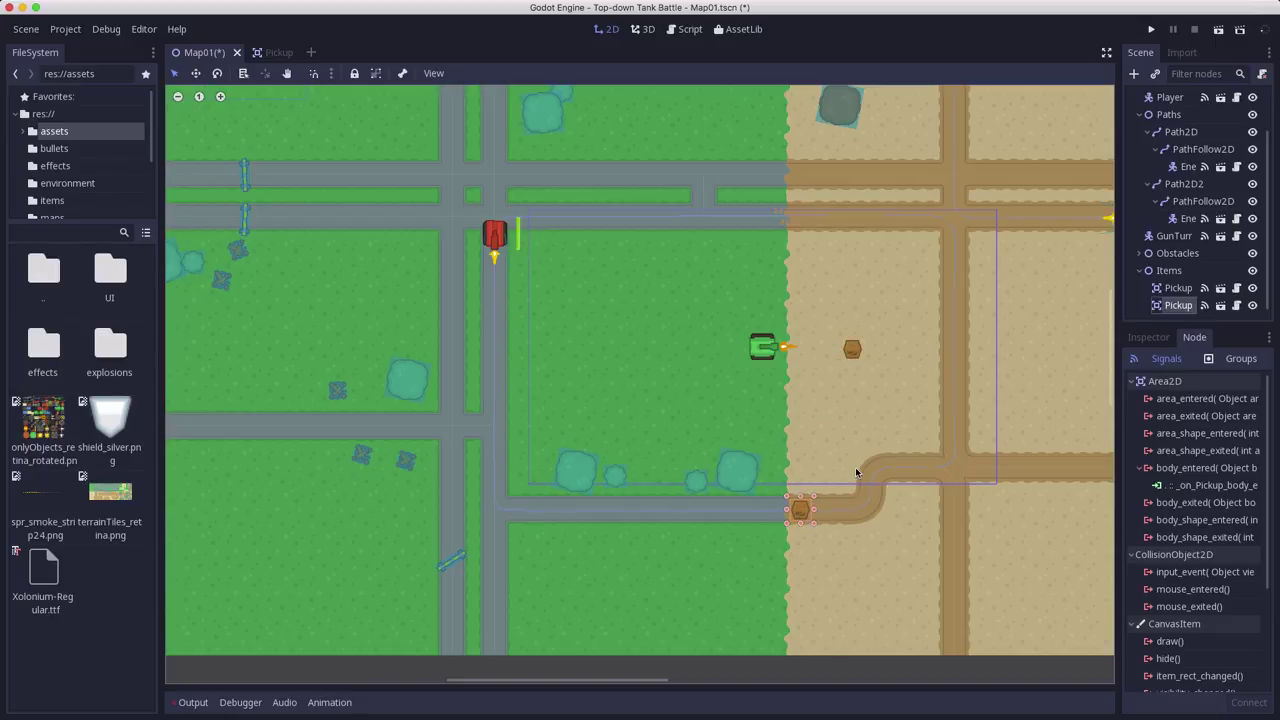
Play Map01, drive the tank with W, A, D, fire with Space, then close the game
{"action": "left_click", "coordinate": [1218, 30]}
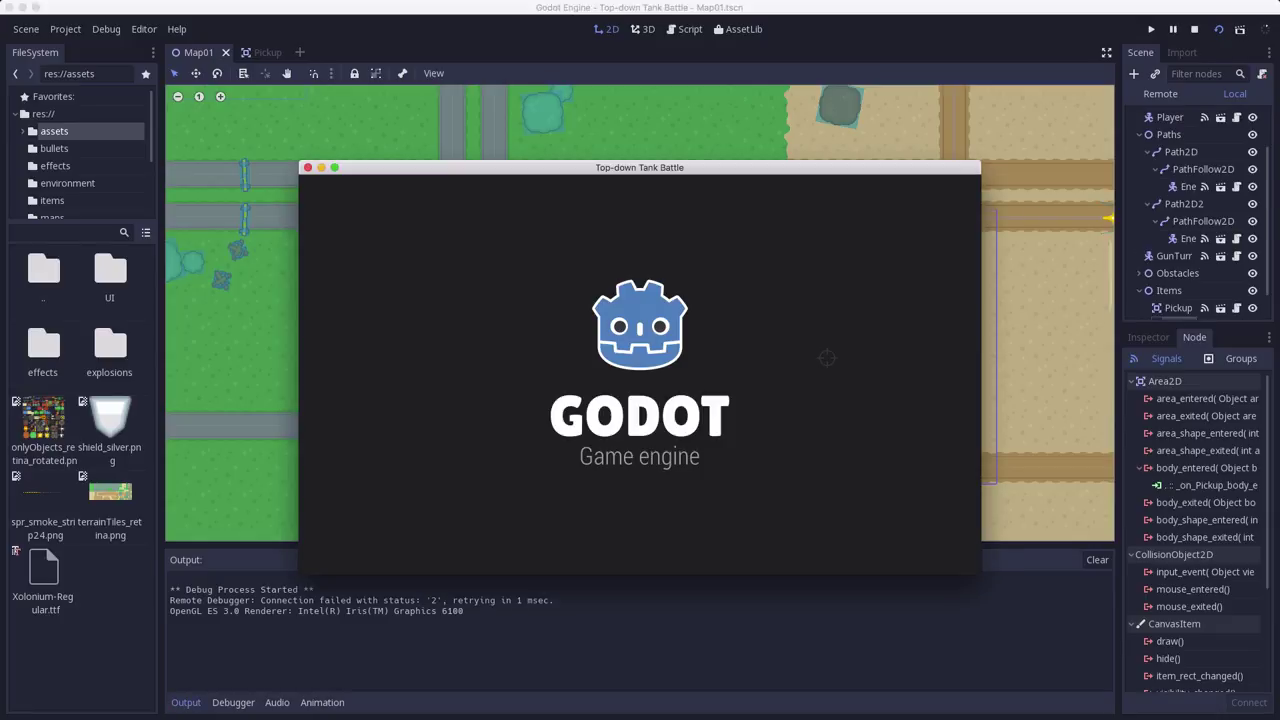
{"action": "key", "text": "w"}
{"action": "key", "text": "d"}
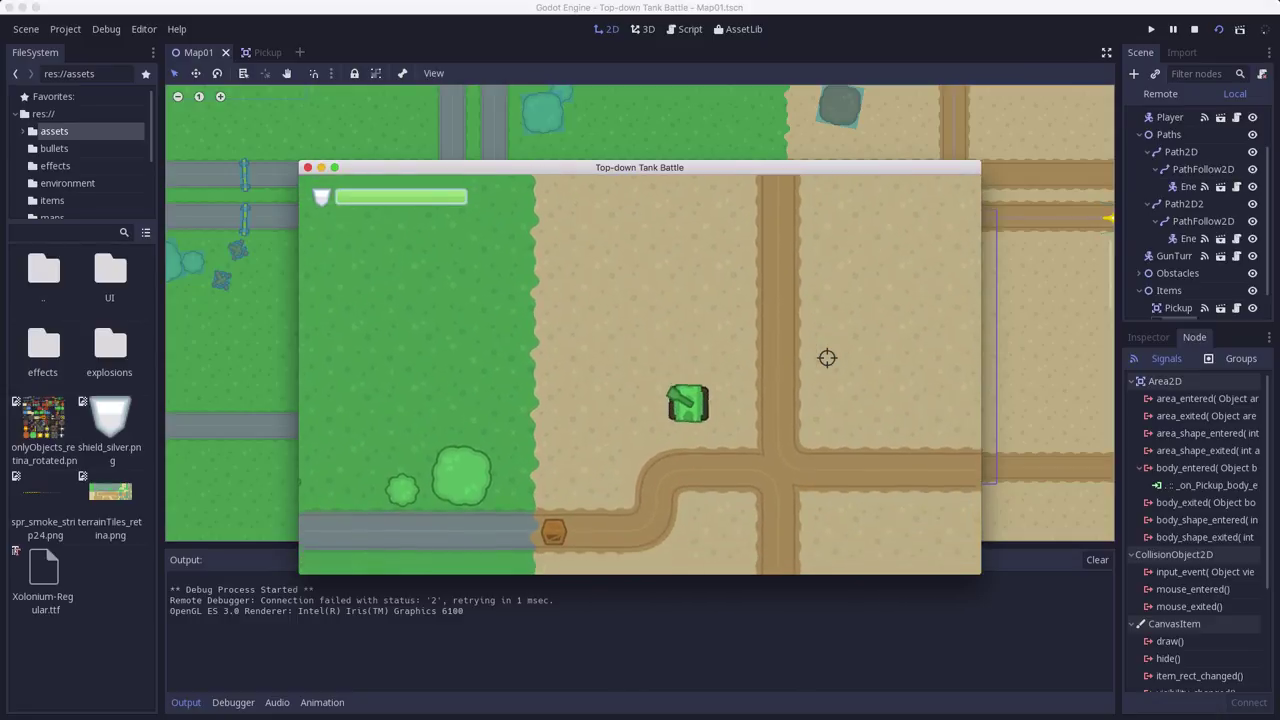
{"action": "key", "text": "a"}
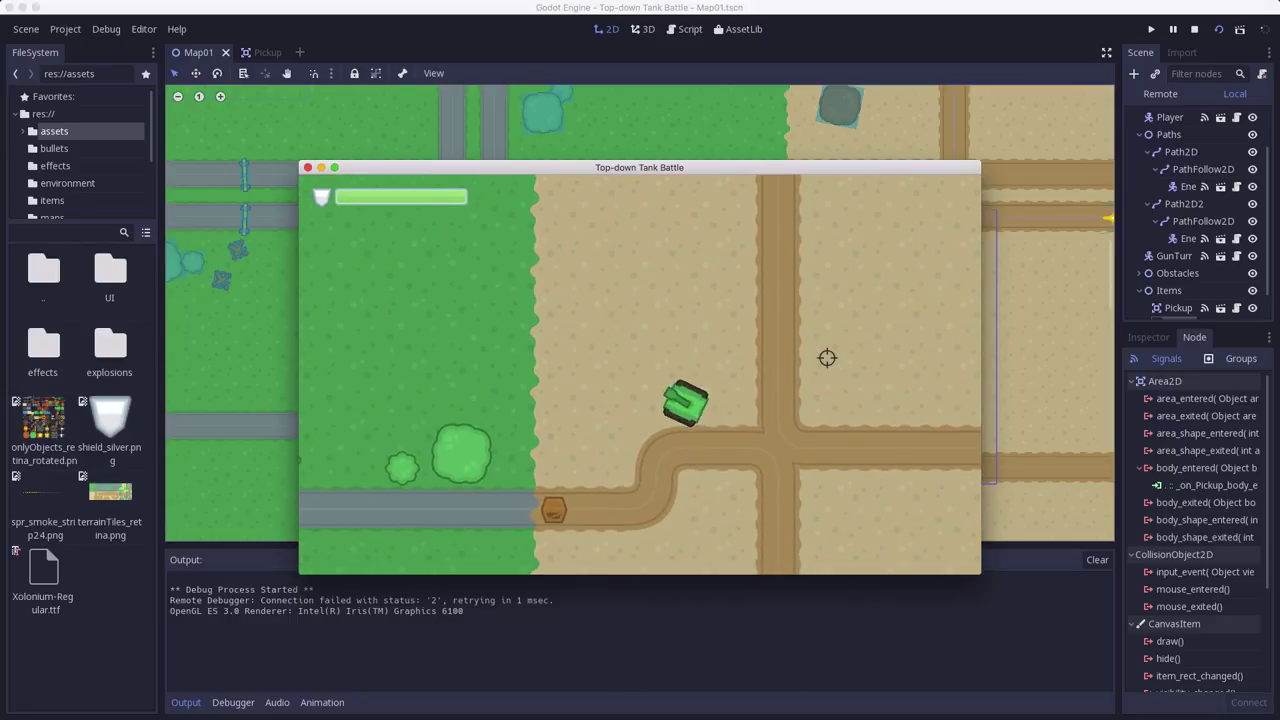
{"action": "key", "text": "w"}
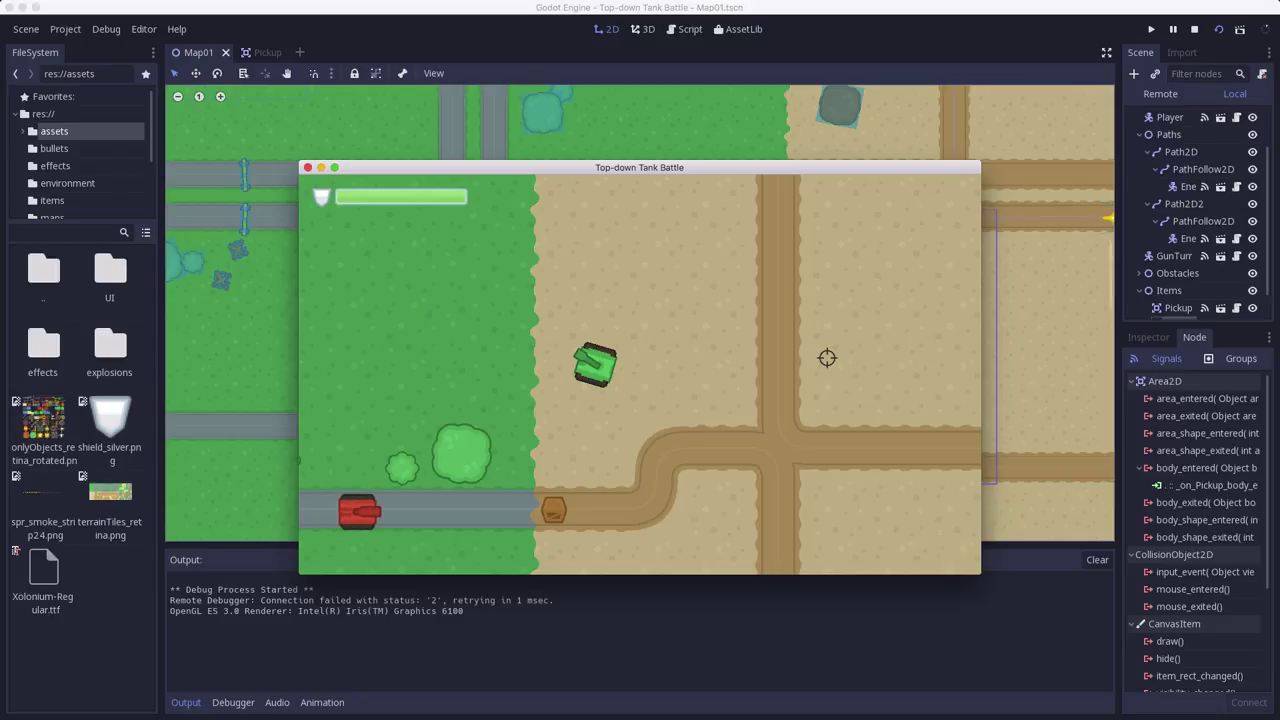
{"action": "key", "text": "a"}
{"action": "key", "text": "space"}
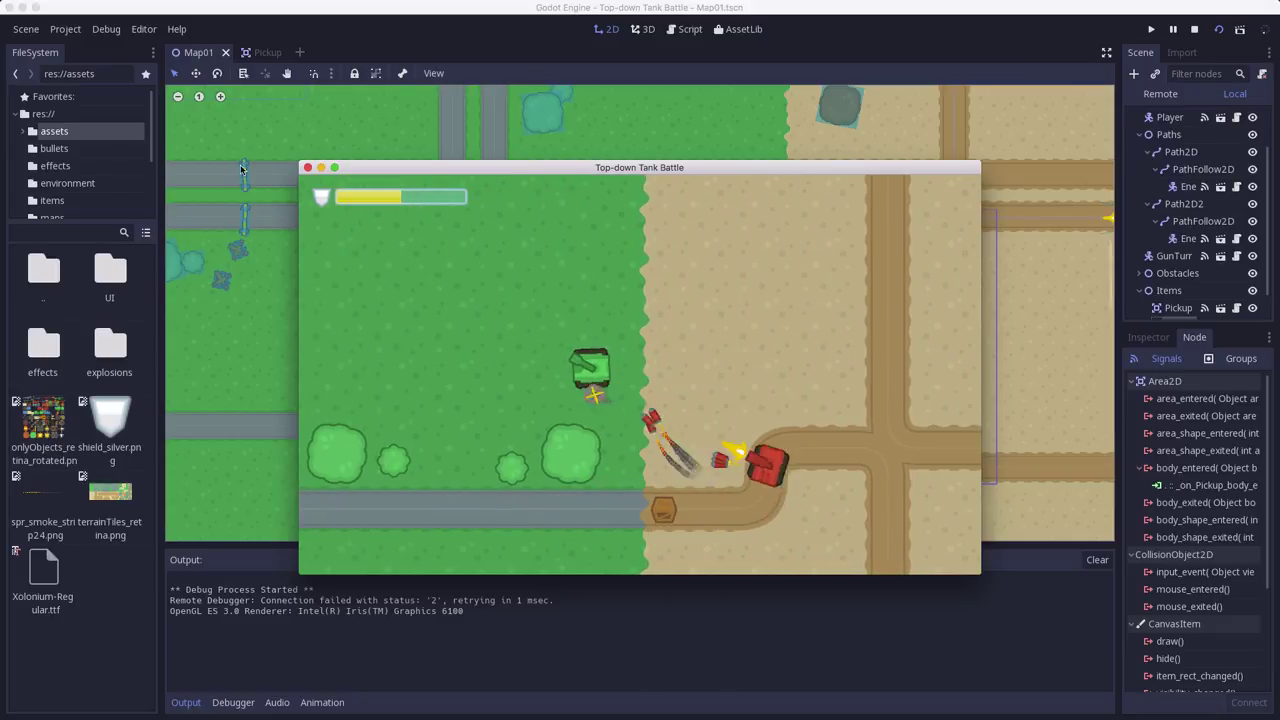
{"action": "left_click", "coordinate": [307, 168]}
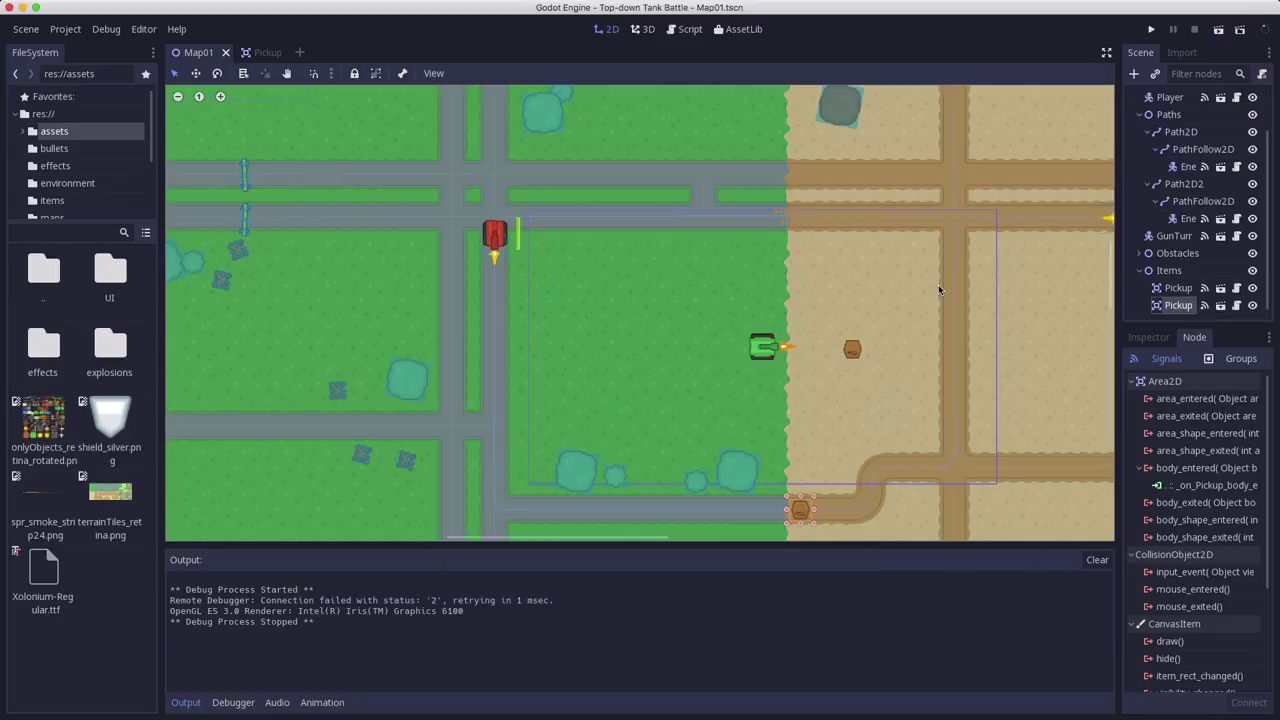
Zoom and pan around Map01 to inspect the placed crates, then return to the Pickup scene
{"action": "scroll", "coordinate": [866, 356], "scroll_direction": "up", "scroll_amount": 3}
{"action": "scroll", "coordinate": [855, 362], "scroll_direction": "down", "scroll_amount": 3}
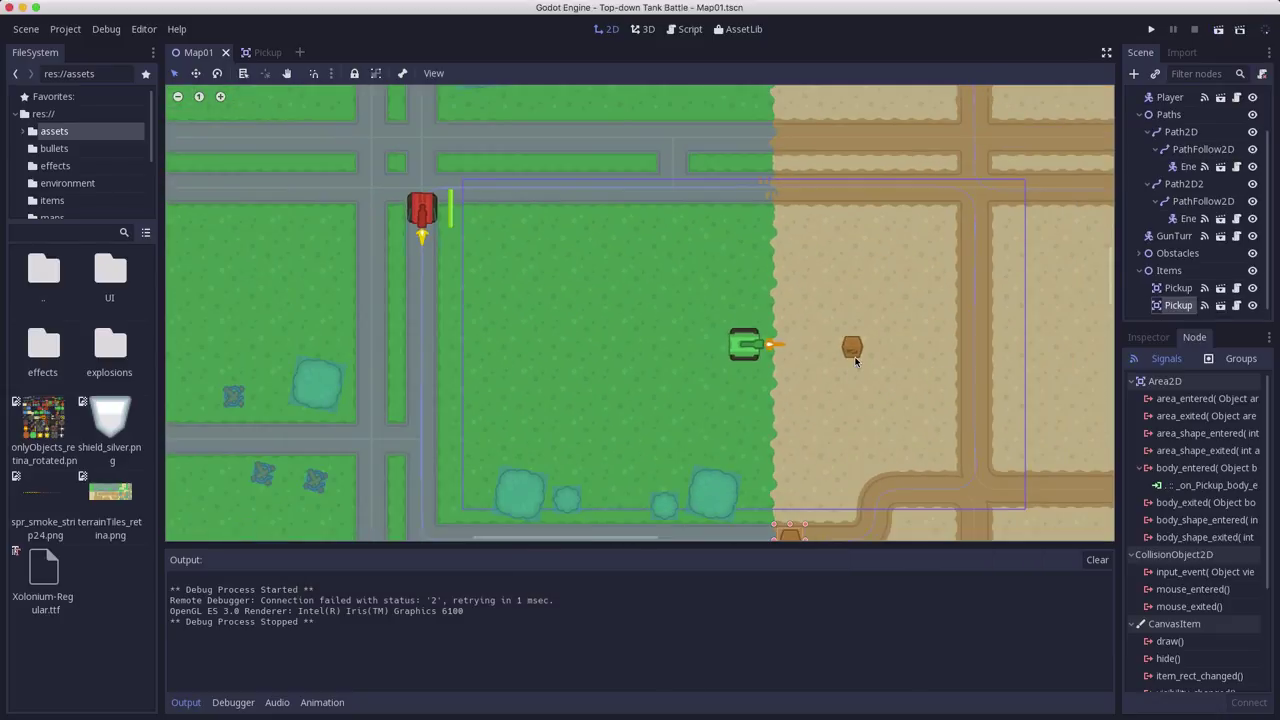
{"action": "scroll", "coordinate": [855, 362], "scroll_direction": "up", "scroll_amount": 1}
{"action": "scroll", "coordinate": [855, 362], "scroll_direction": "down", "scroll_amount": 1}
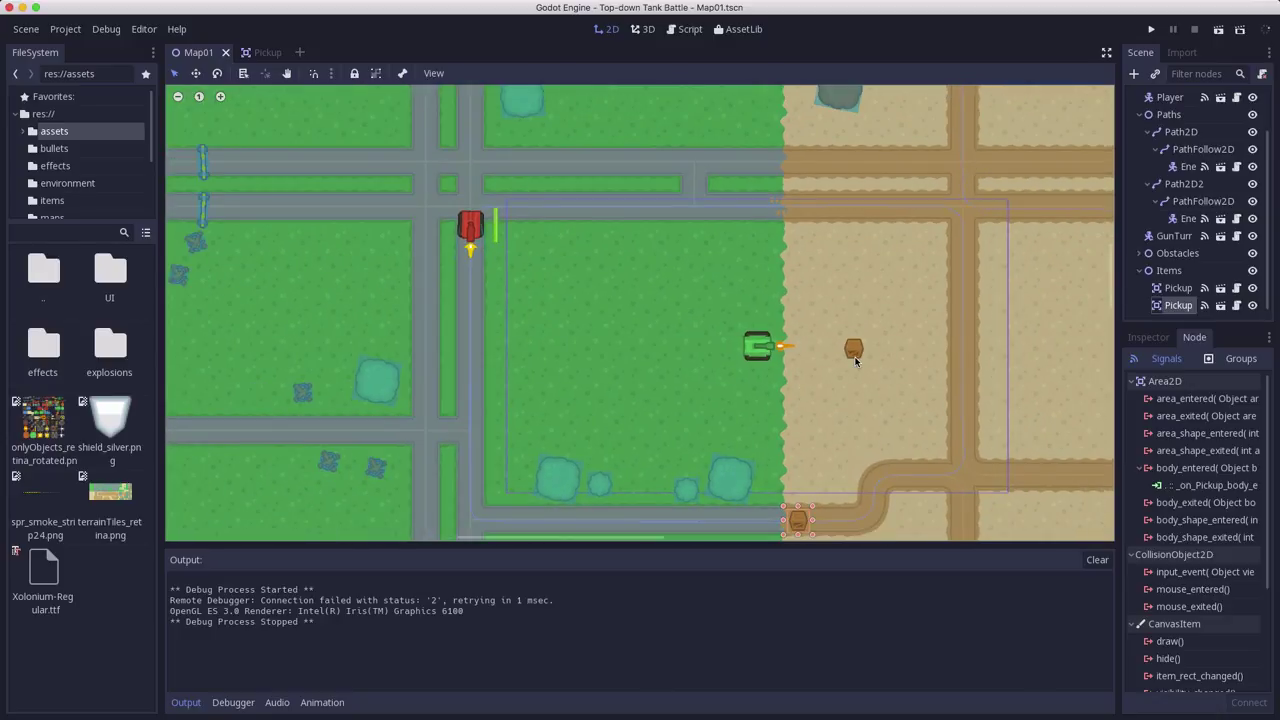
{"action": "scroll", "coordinate": [855, 360], "scroll_direction": "up", "scroll_amount": 2}
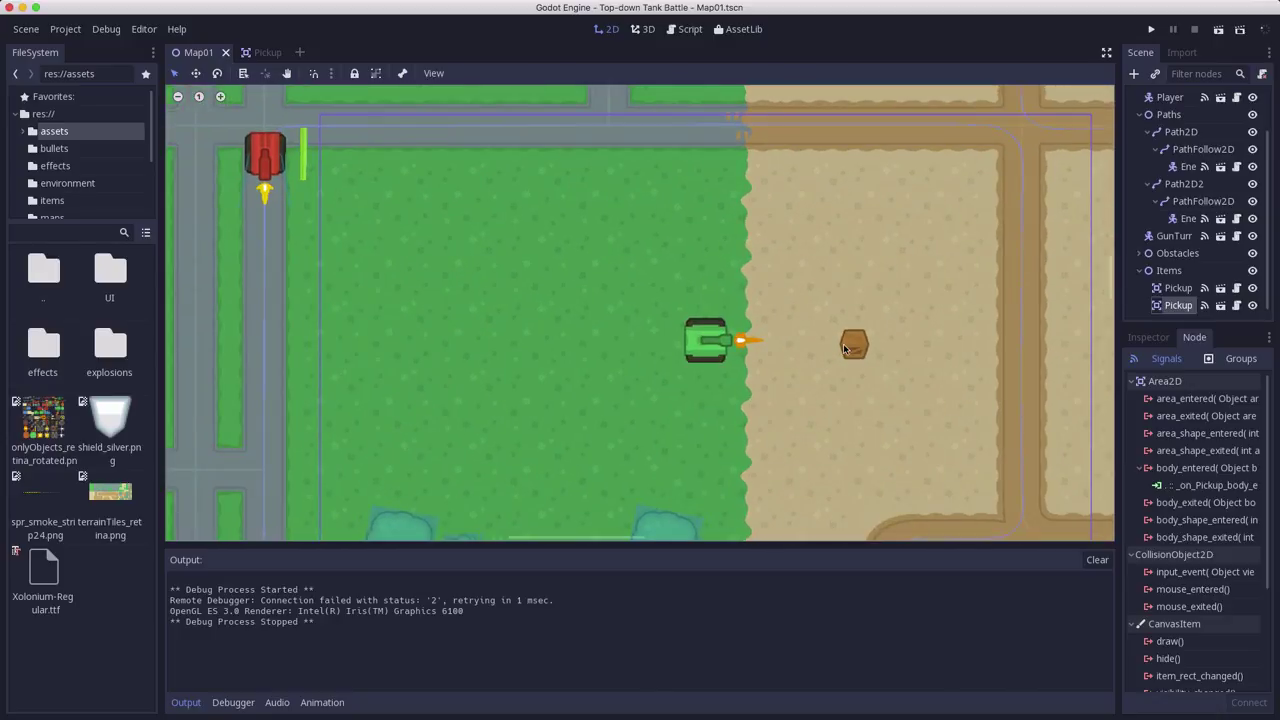
{"action": "scroll", "coordinate": [840, 348], "scroll_direction": "down", "scroll_amount": 1}
{"action": "scroll", "coordinate": [814, 360], "scroll_direction": "down", "scroll_amount": 5}
{"action": "scroll", "coordinate": [600, 400], "scroll_direction": "left", "scroll_amount": 5}
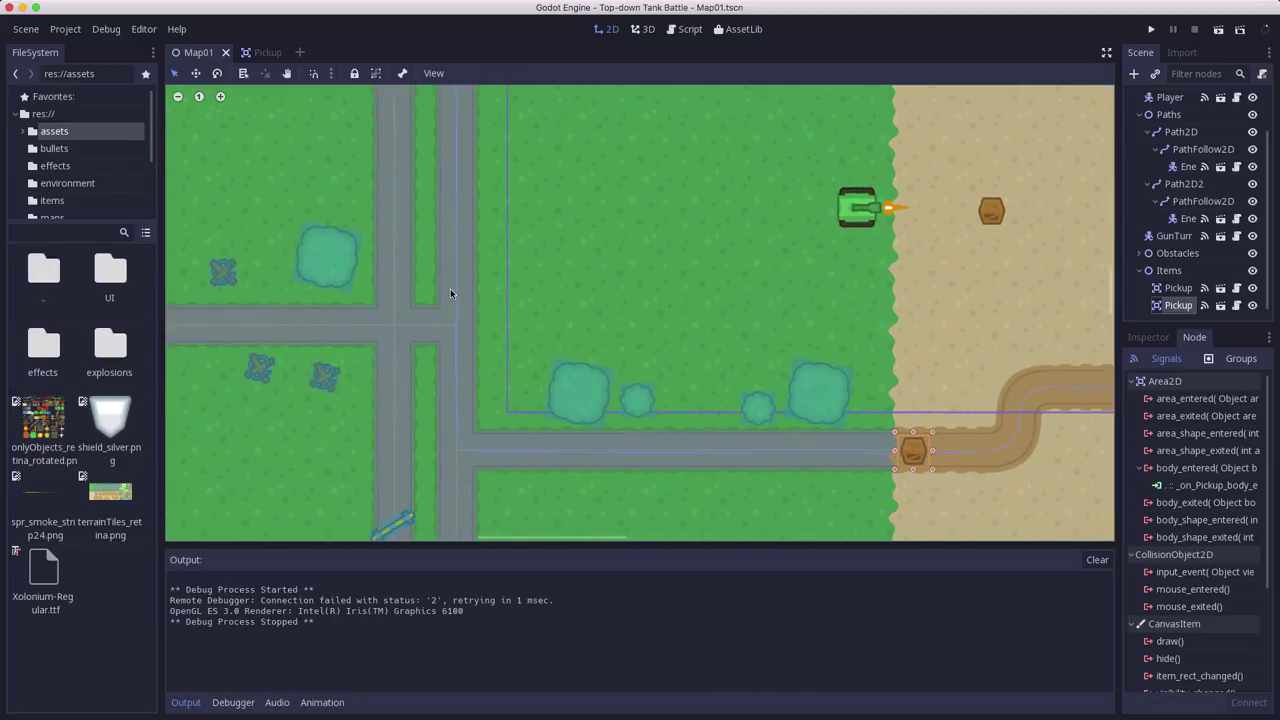
{"action": "scroll", "coordinate": [702, 327], "scroll_direction": "right", "scroll_amount": 6}
{"action": "scroll", "coordinate": [702, 327], "scroll_direction": "up", "scroll_amount": 3}
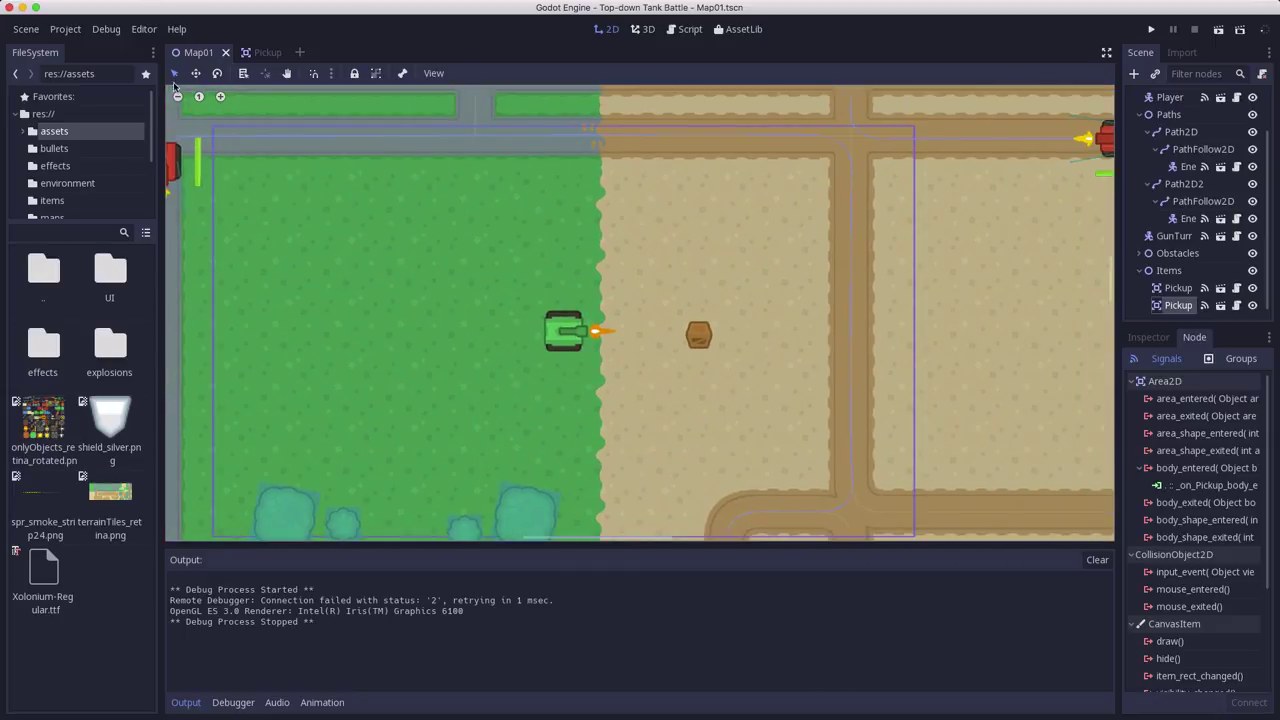
{"action": "left_click", "coordinate": [266, 54]}
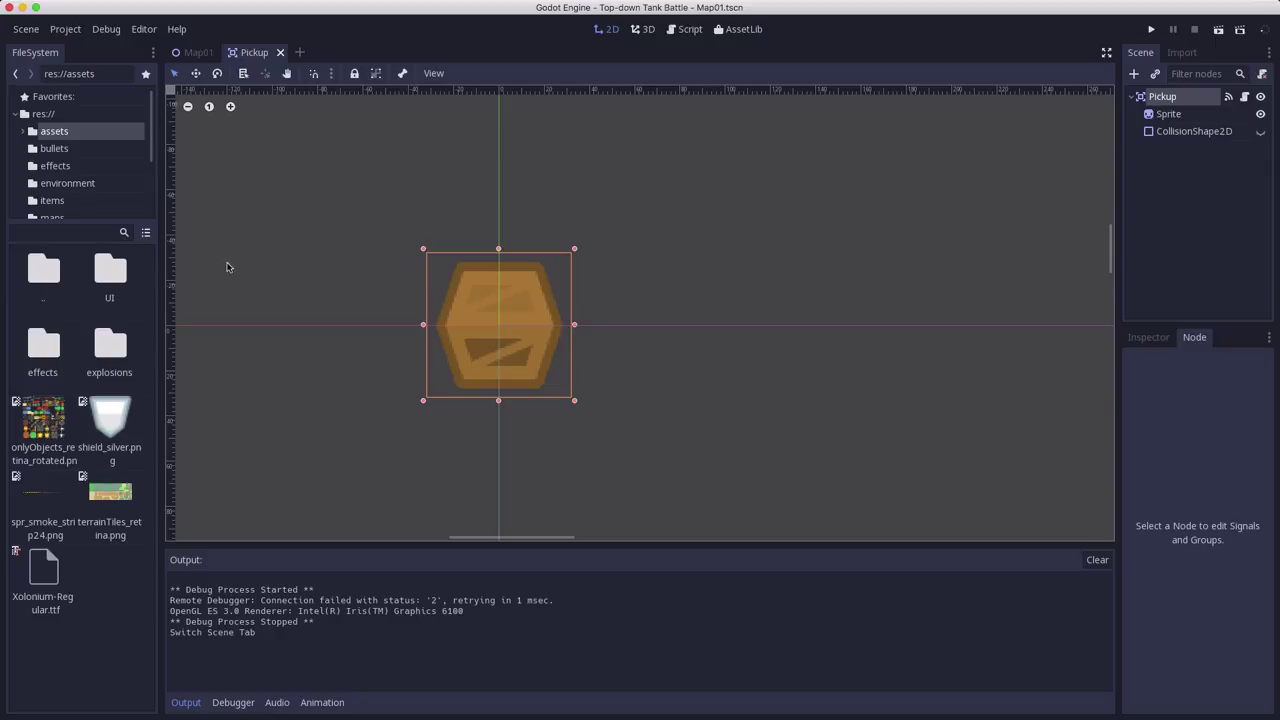
Add an AnimationPlayer with a new 'bounce' animation set to autoplay on load and loop
{"action": "left_click", "coordinate": [1134, 73]}
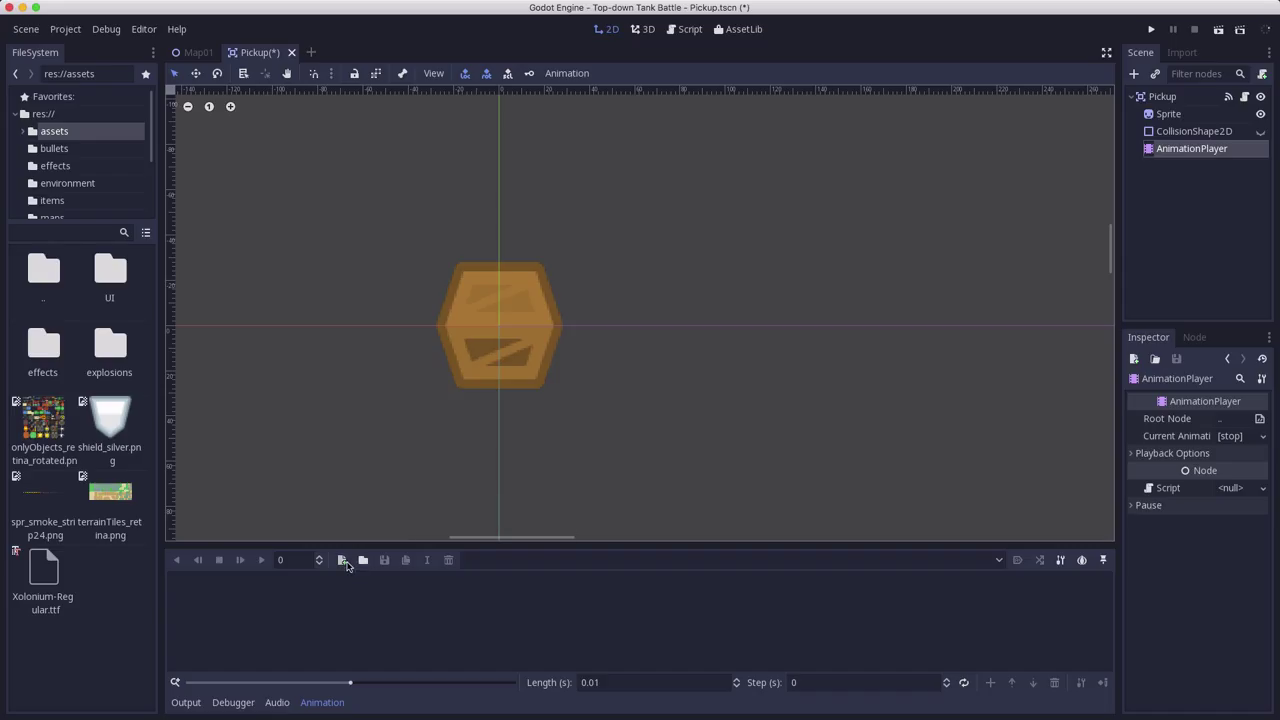
{"action": "left_click", "coordinate": [341, 560]}
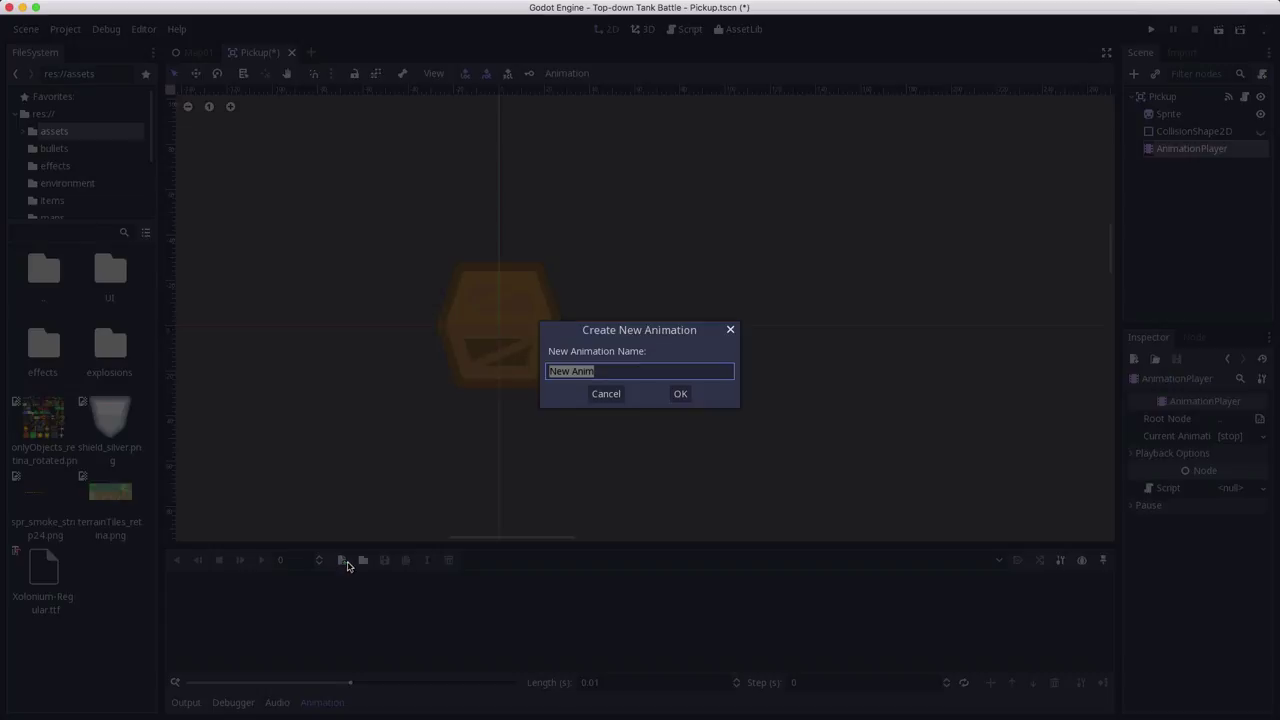
{"action": "type", "text": "bounce"}
{"action": "key", "text": "Return"}
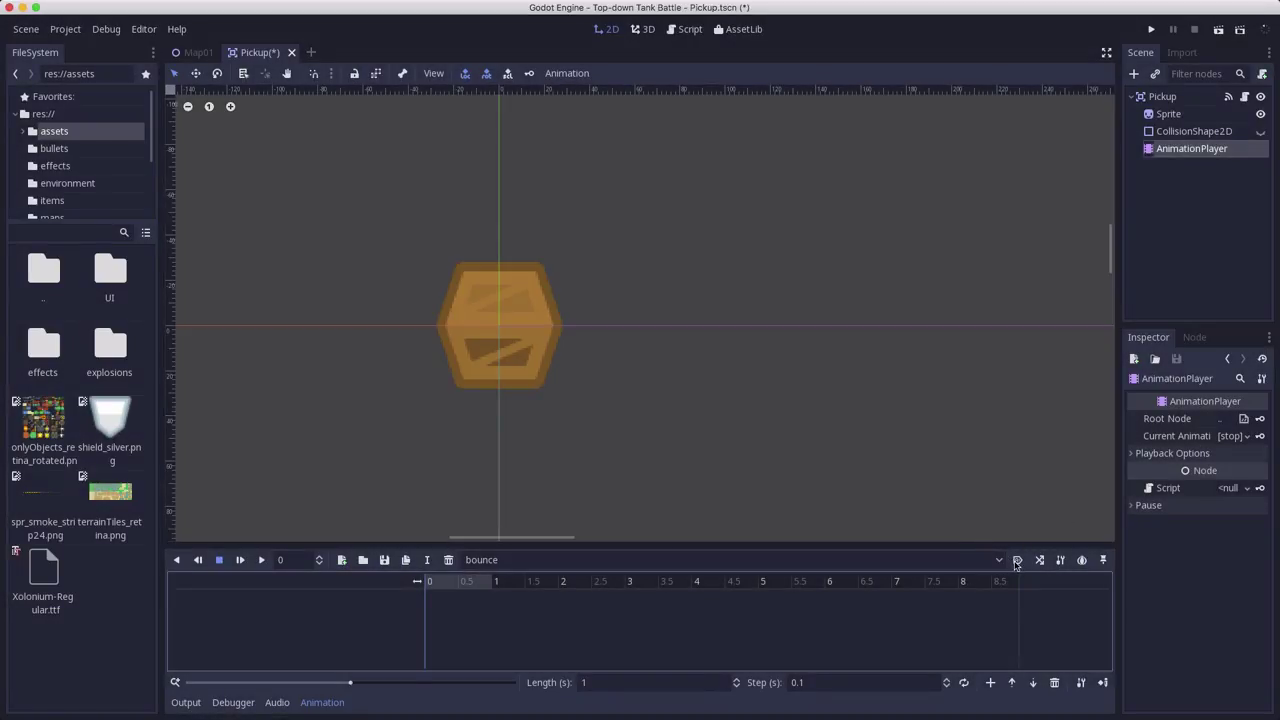
{"action": "left_click", "coordinate": [1017, 560]}
{"action": "left_click", "coordinate": [963, 682]}
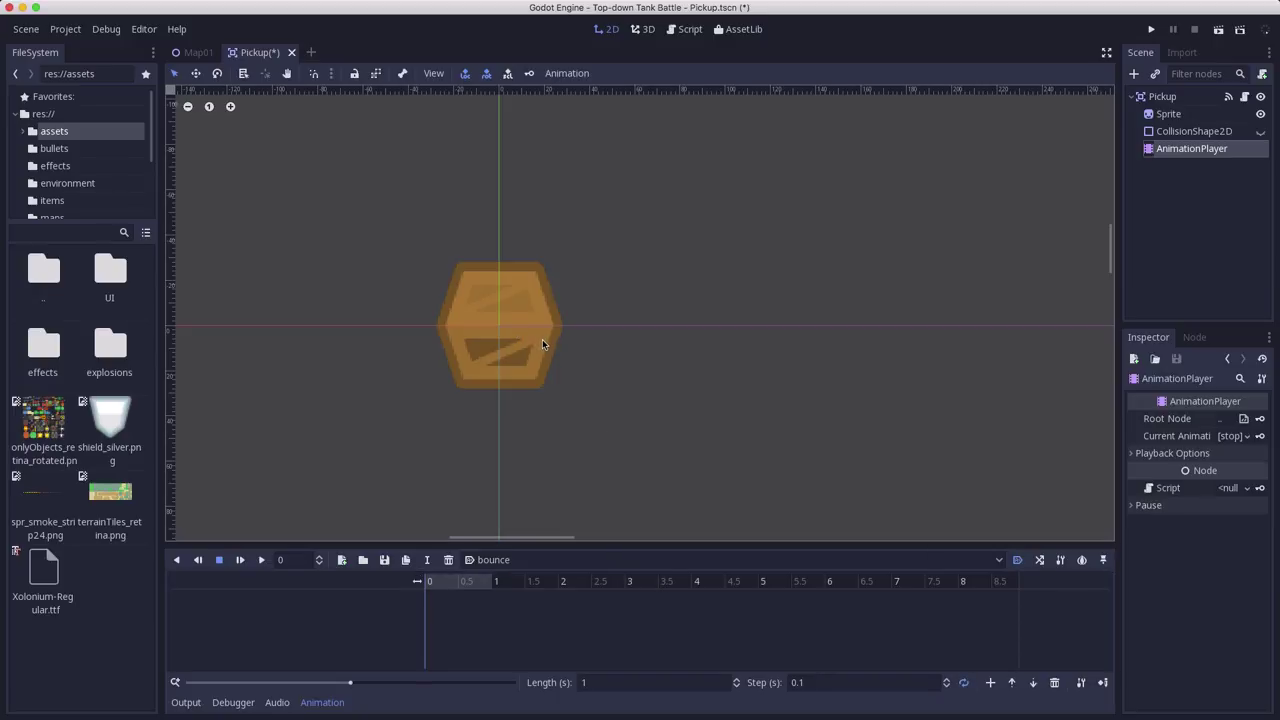
Select the Sprite, save the scene, and key its starting position at 0 s
{"action": "left_click", "coordinate": [1168, 114]}
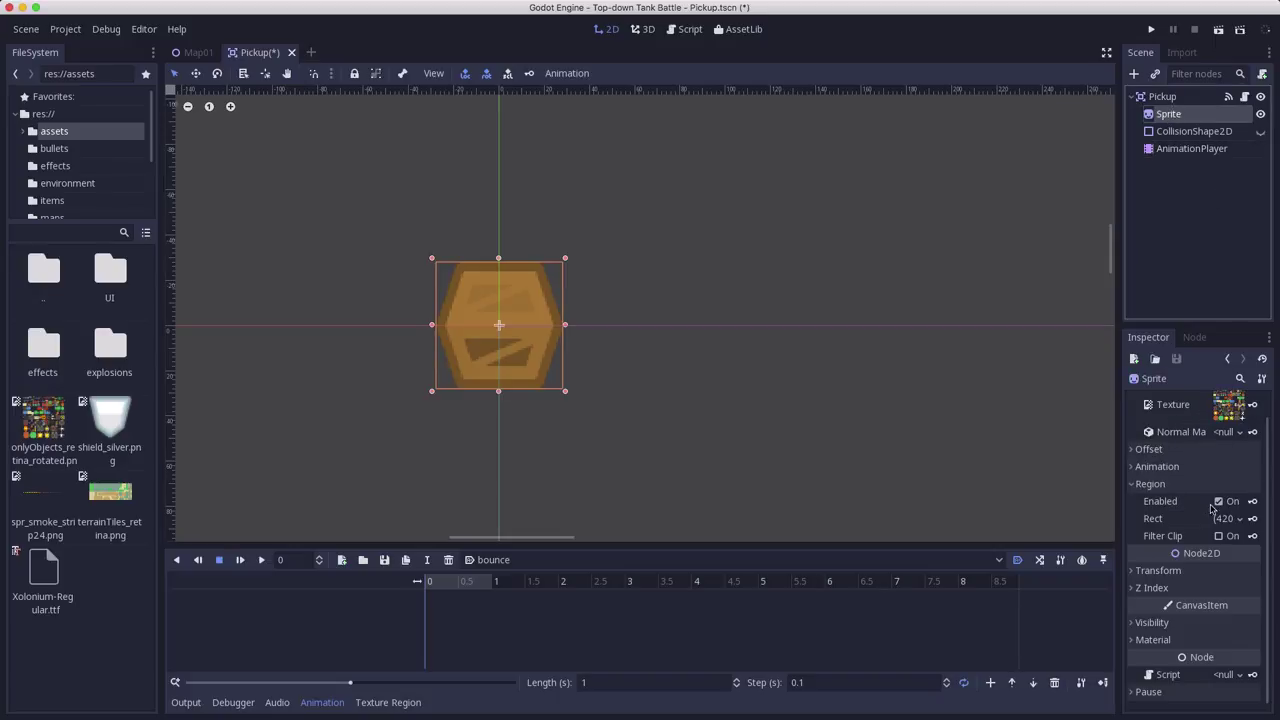
{"action": "key", "text": "super+s"}
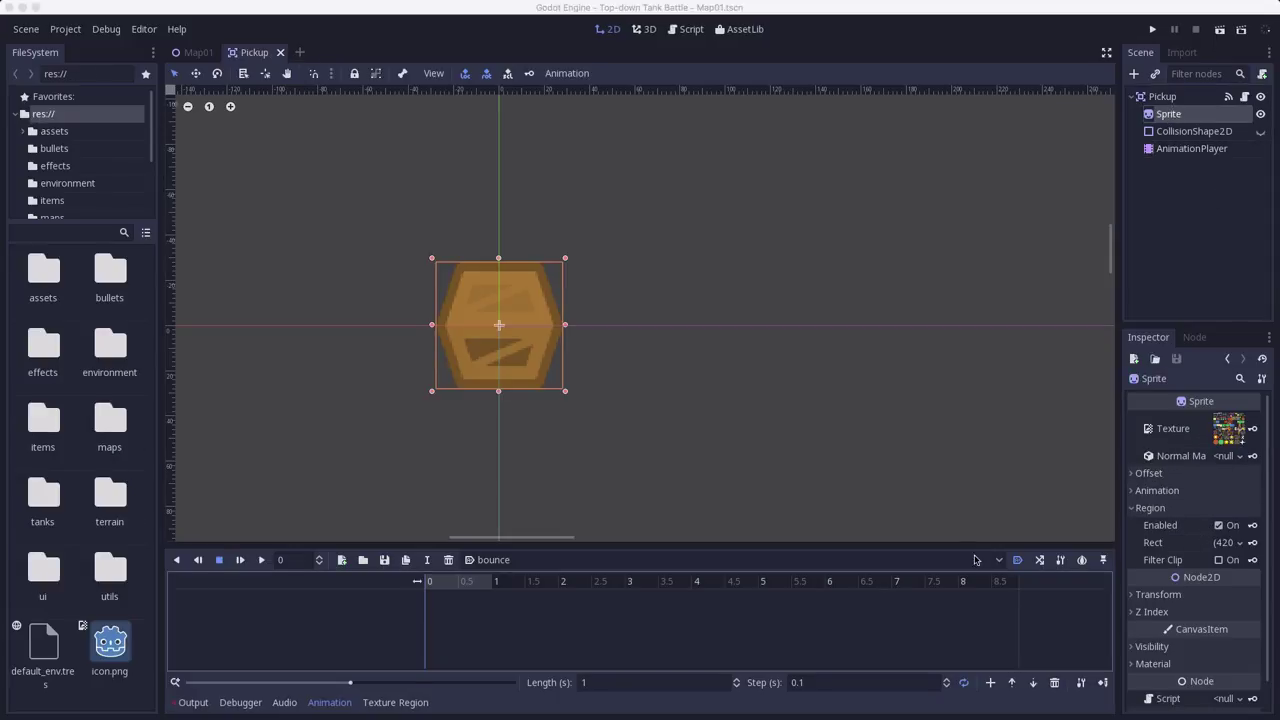
{"action": "left_click", "coordinate": [1160, 595]}
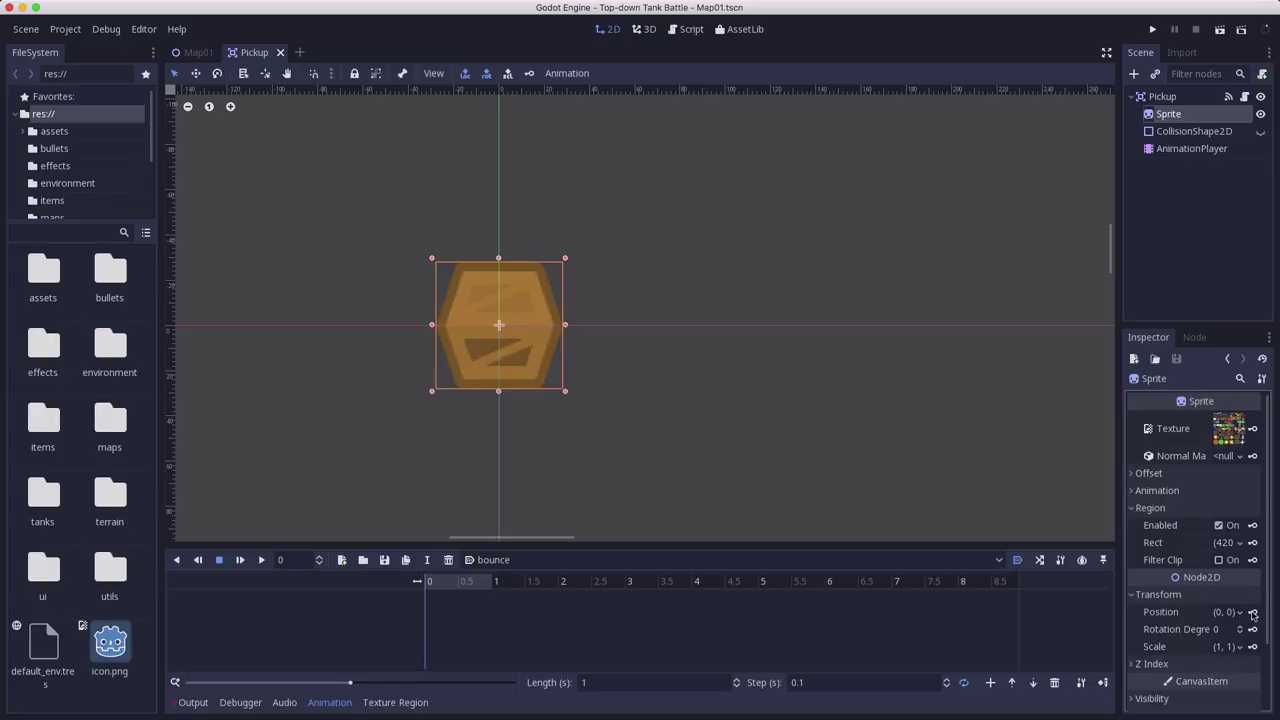
{"action": "left_click", "coordinate": [1253, 612]}
{"action": "left_click", "coordinate": [692, 381]}
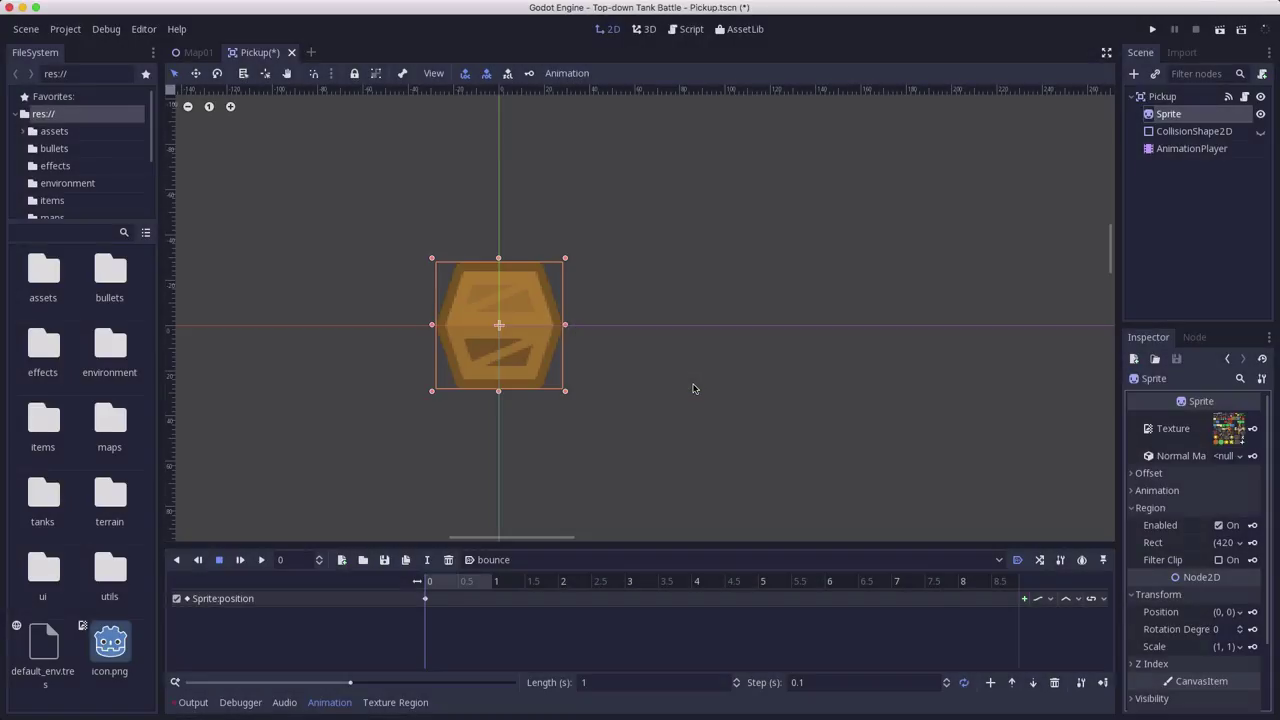
At 0.5 s, set the Sprite's position y to -20 and insert a key
{"action": "left_click", "coordinate": [454, 582]}
{"action": "left_click", "coordinate": [456, 583]}
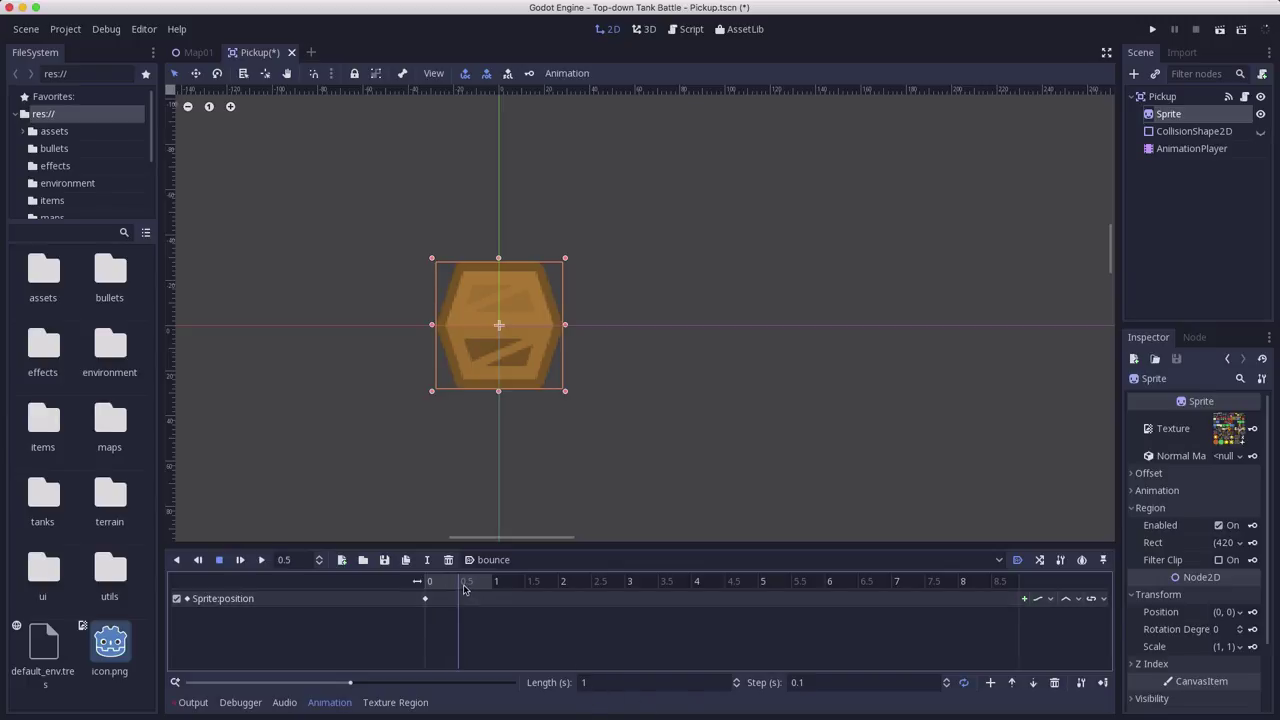
{"action": "left_click", "coordinate": [1225, 612]}
{"action": "left_click", "coordinate": [1230, 630]}
{"action": "key", "text": "Return"}
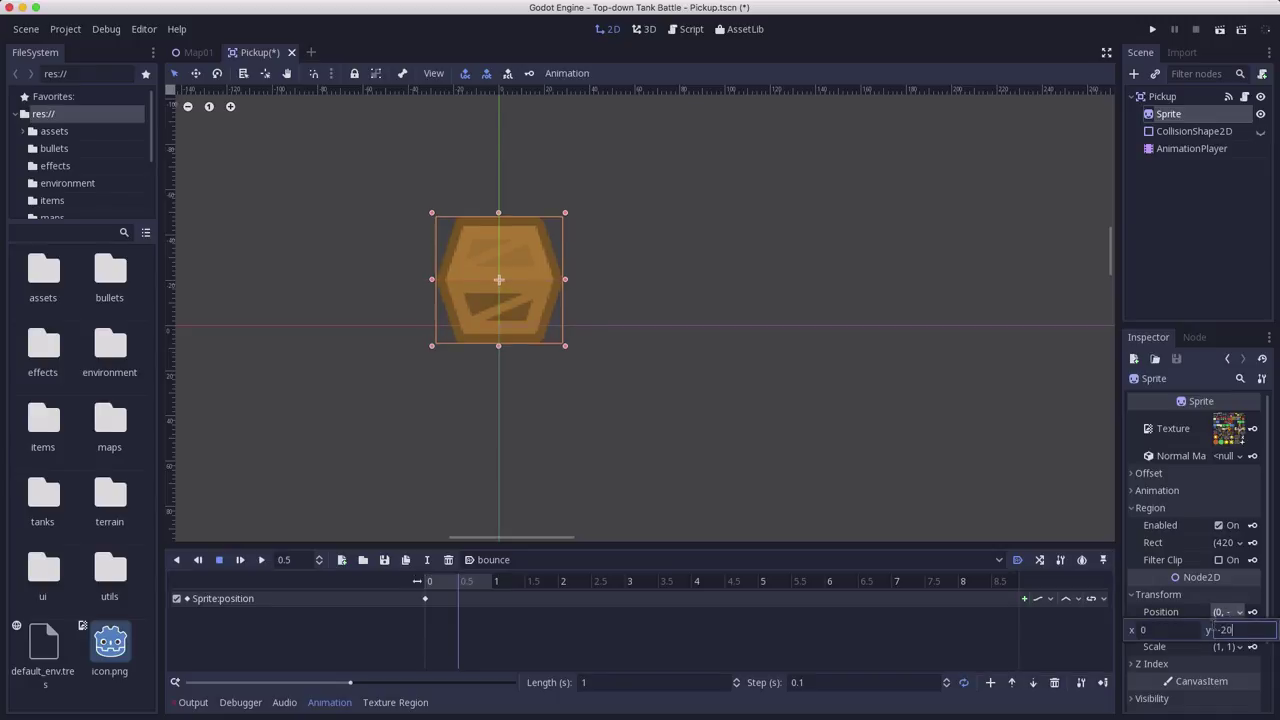
{"action": "left_click", "coordinate": [1252, 614]}
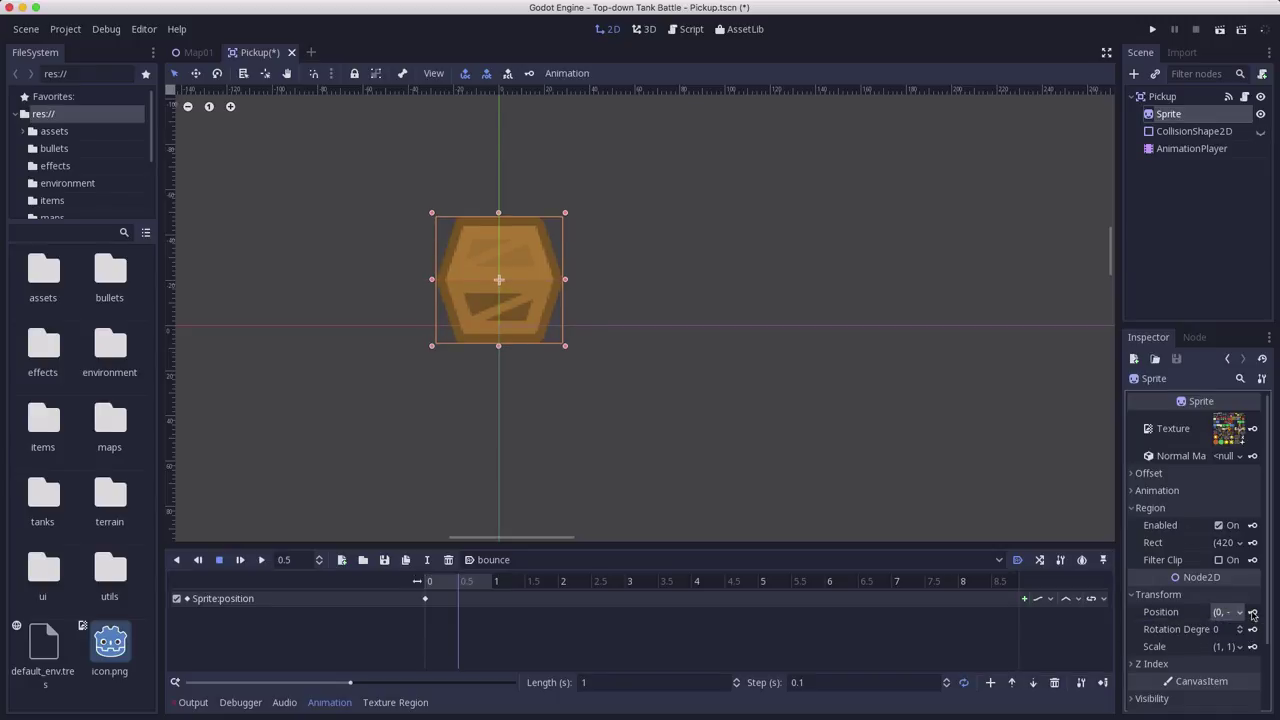
{"action": "left_click", "coordinate": [1252, 614]}
Play back the bounce animation to preview the lift, then stop it
{"action": "left_click_drag", "start_coordinate": [462, 583], "coordinate": [492, 585]}
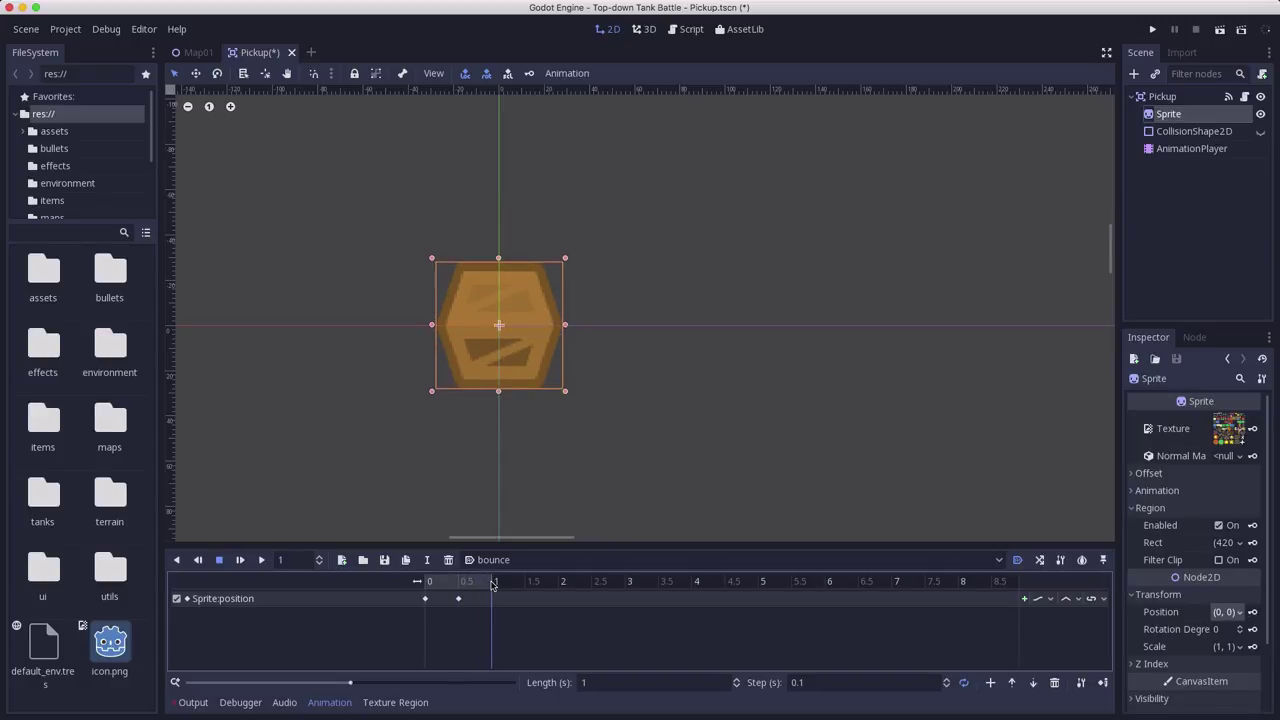
{"action": "key", "text": "shift+d"}
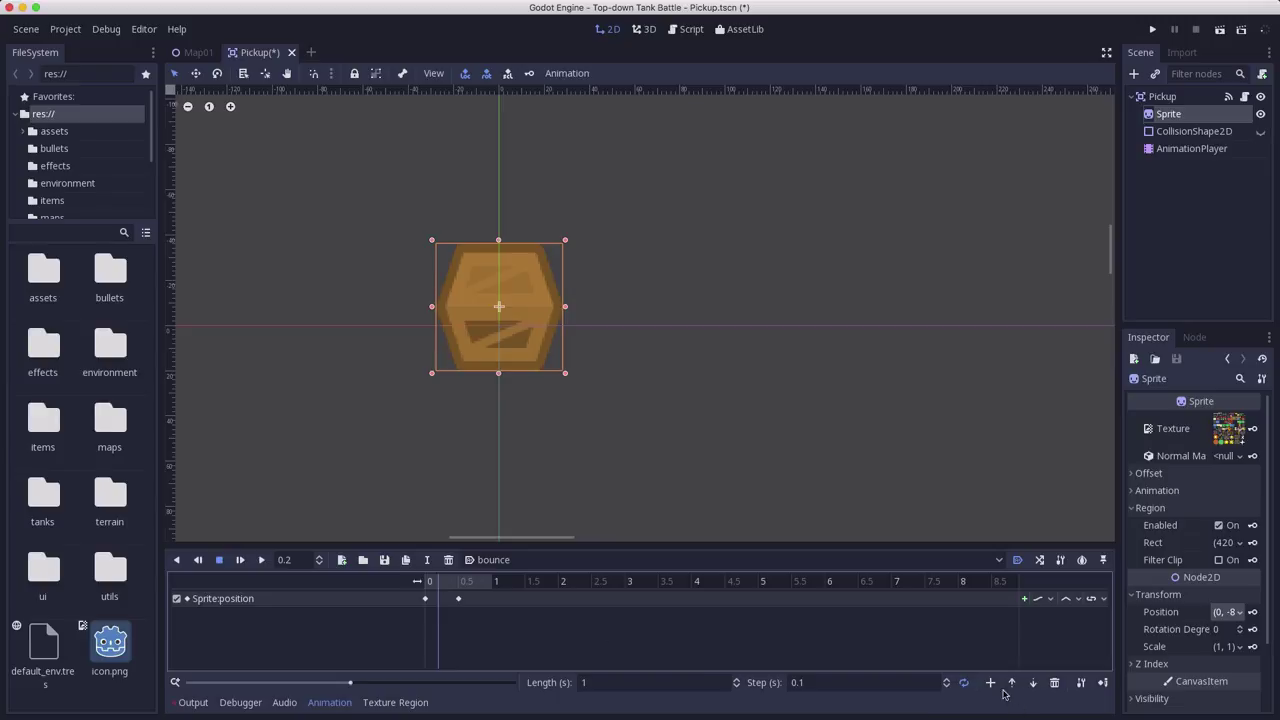
{"action": "left_click", "coordinate": [257, 564]}
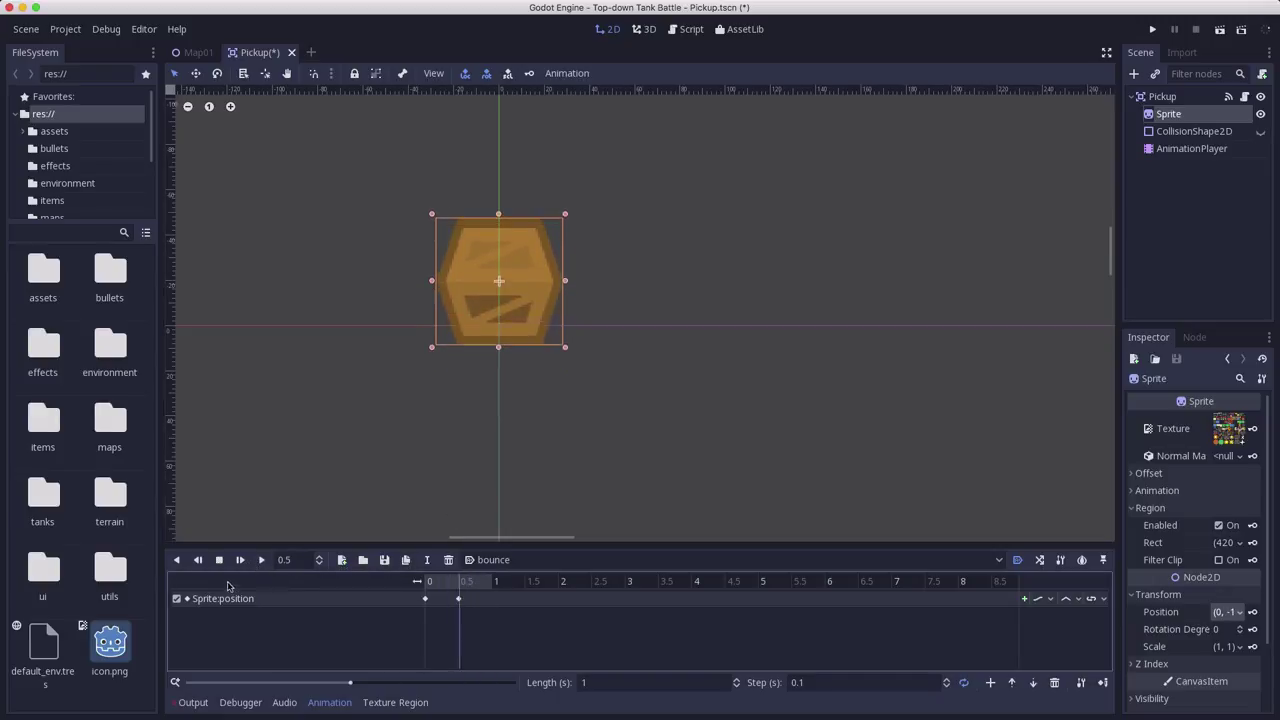
{"action": "left_click", "coordinate": [219, 559]}
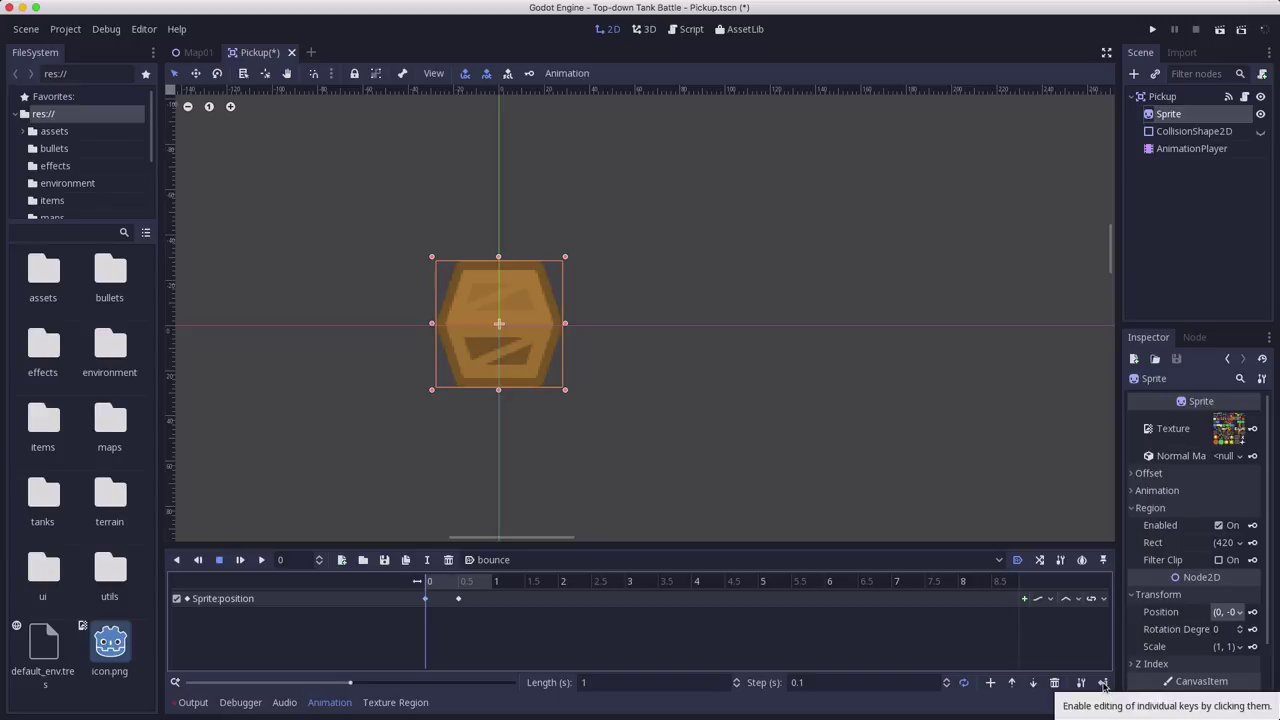
Give the first bounce keyframe an ease-in-out transition of -1.53
{"action": "left_click", "coordinate": [1102, 682]}
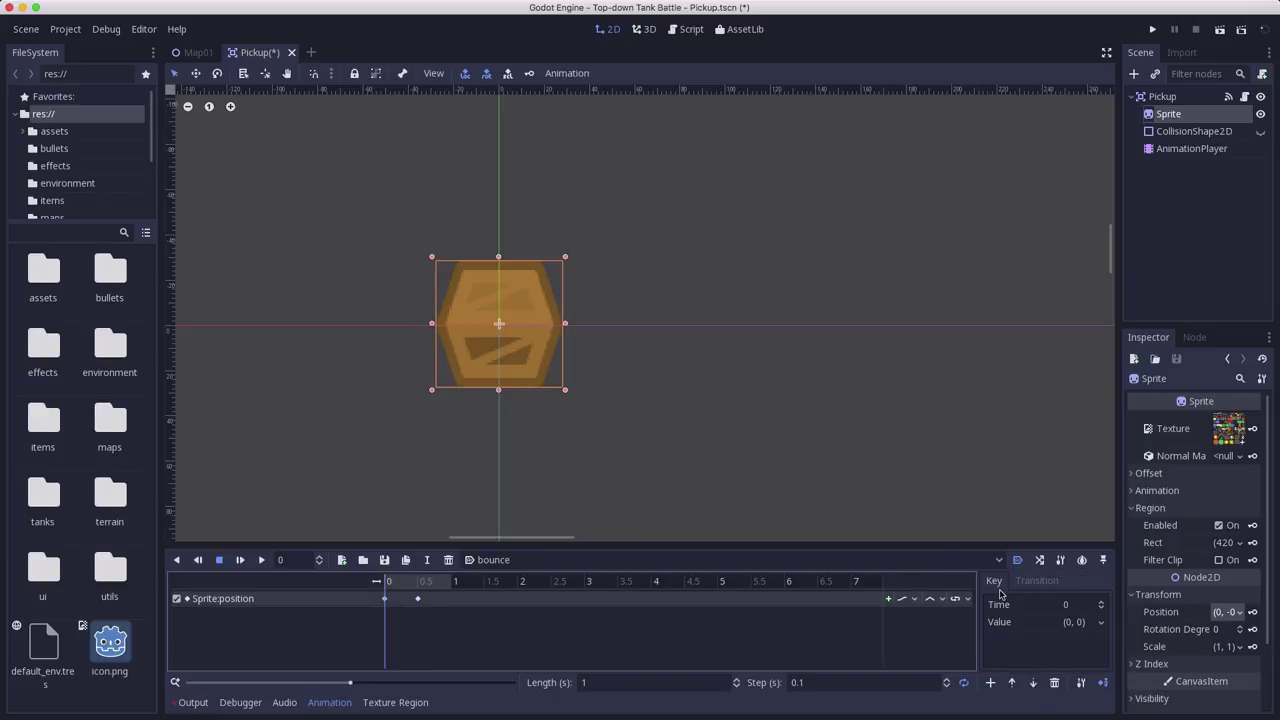
{"action": "left_click", "coordinate": [1036, 581]}
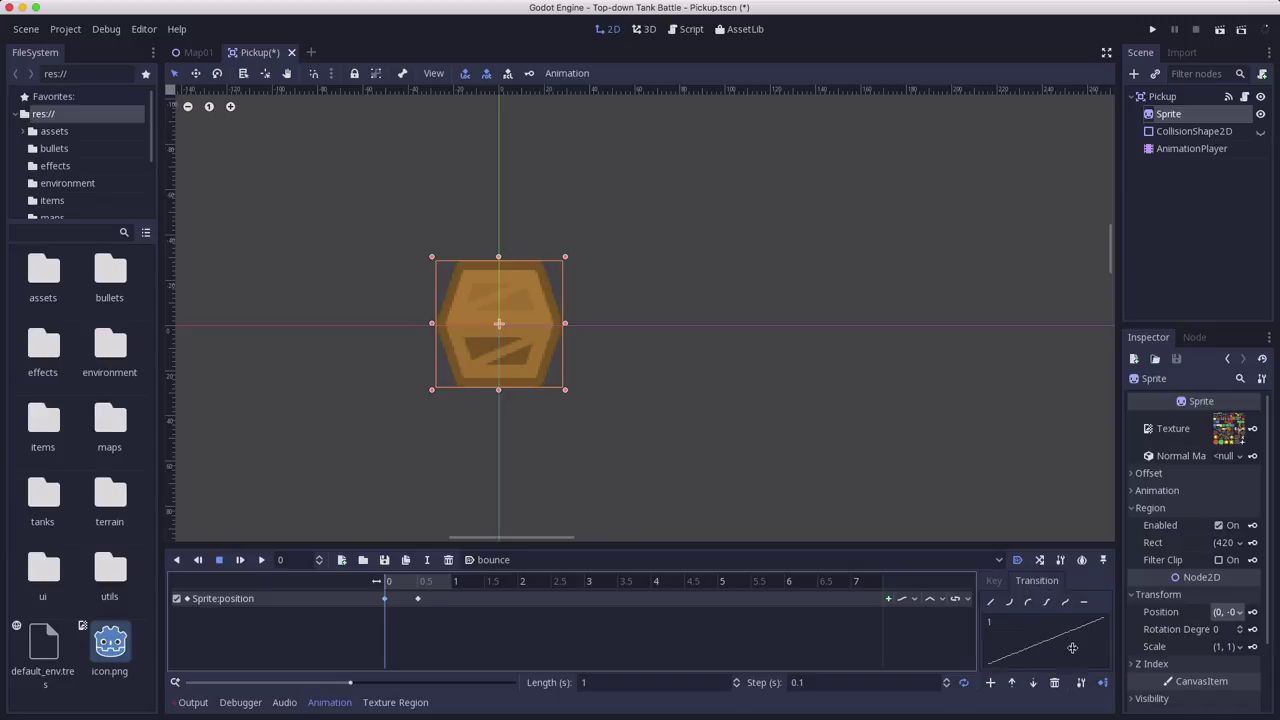
{"action": "left_click_drag", "start_coordinate": [1050, 608], "coordinate": [1022, 645]}
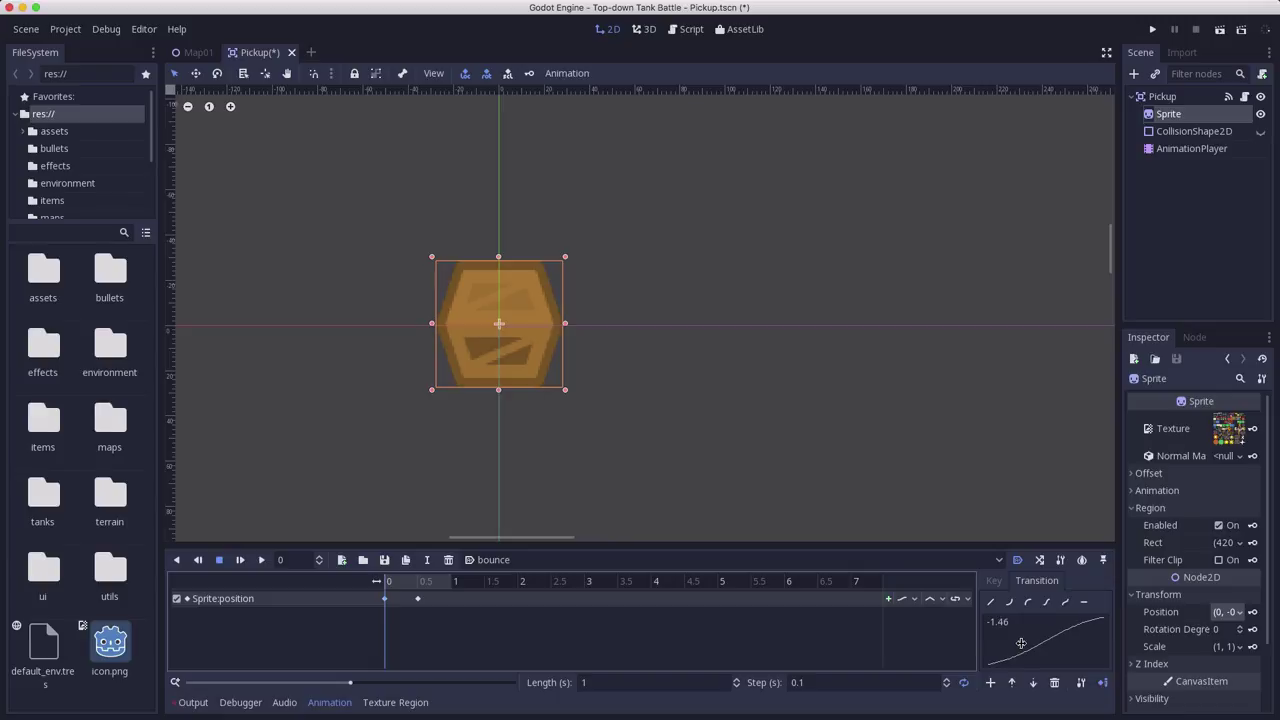
Ease the 0.5 s keyframe too, preview the bounce, and save Pickup.tscn
{"action": "left_click", "coordinate": [418, 599]}
{"action": "left_click_drag", "start_coordinate": [1046, 662], "coordinate": [1034, 655]}
{"action": "left_click_drag", "start_coordinate": [1037, 657], "coordinate": [1036, 652]}
{"action": "left_click", "coordinate": [266, 563]}
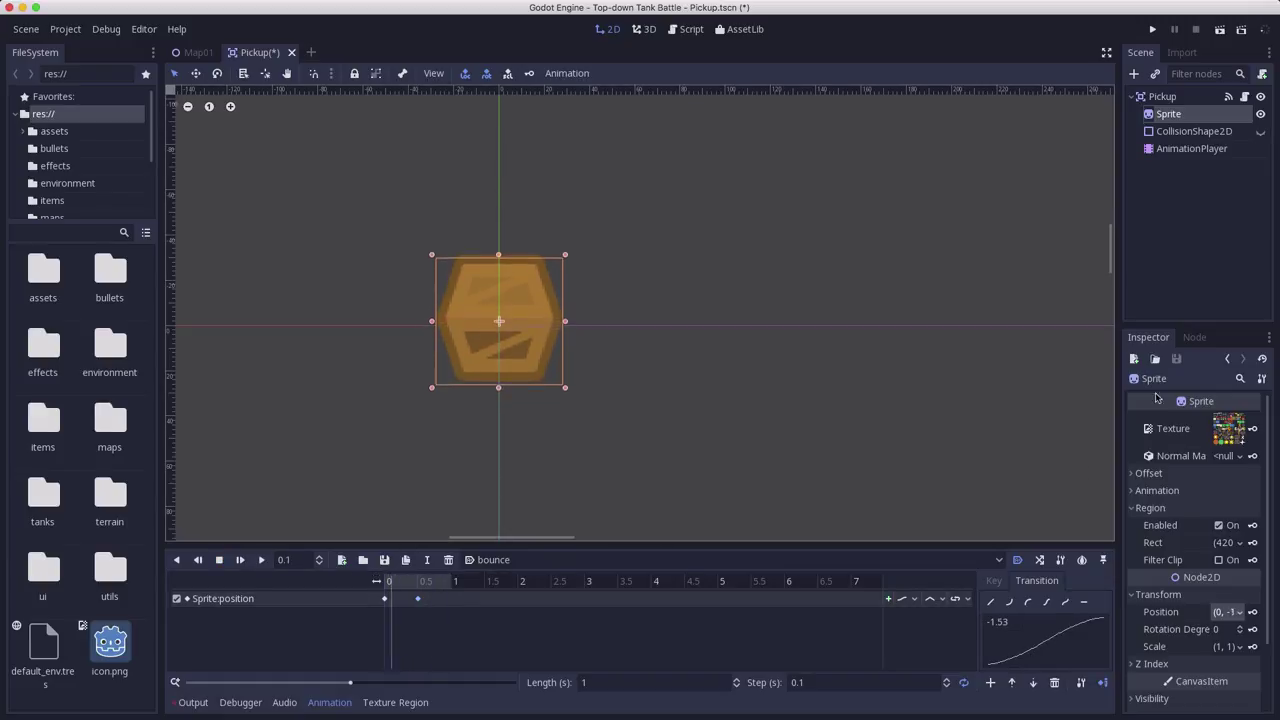
{"action": "scroll", "coordinate": [580, 429], "scroll_direction": "down", "scroll_amount": 4}
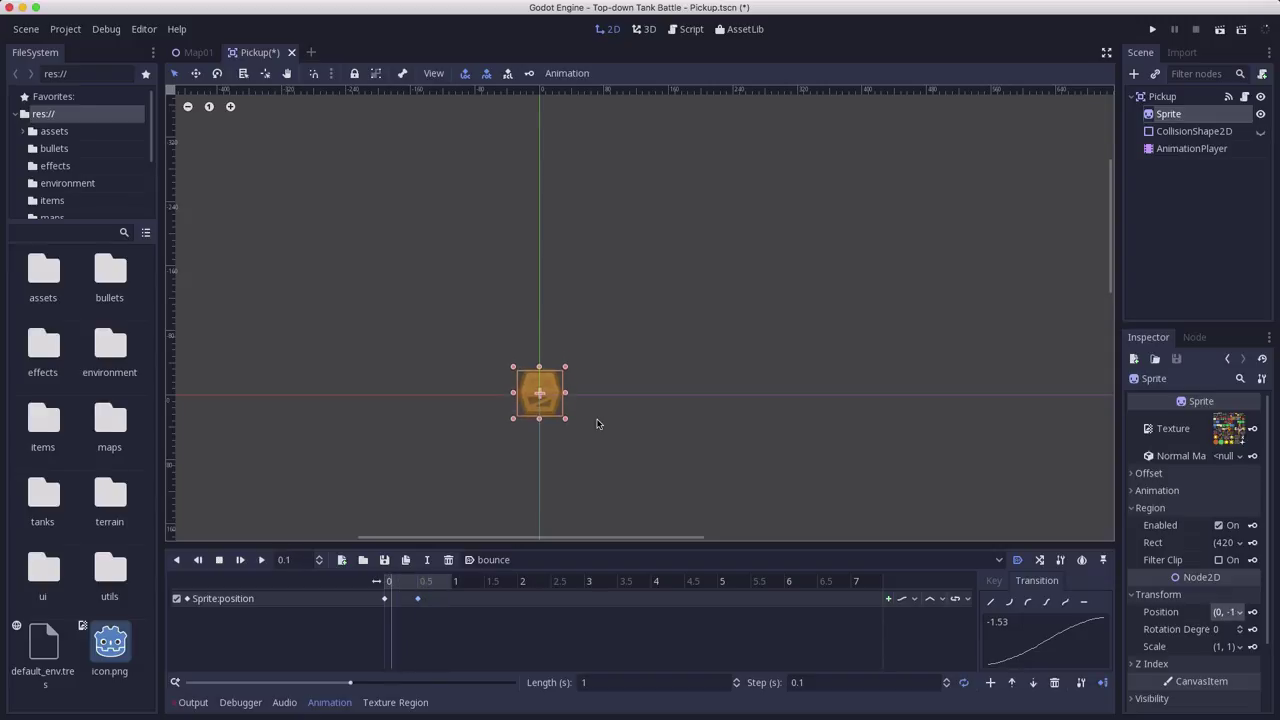
{"action": "key", "text": "super+s"}
Run Map01, drive the tank onto the crate pickup, then close the game window
{"action": "left_click", "coordinate": [195, 52]}
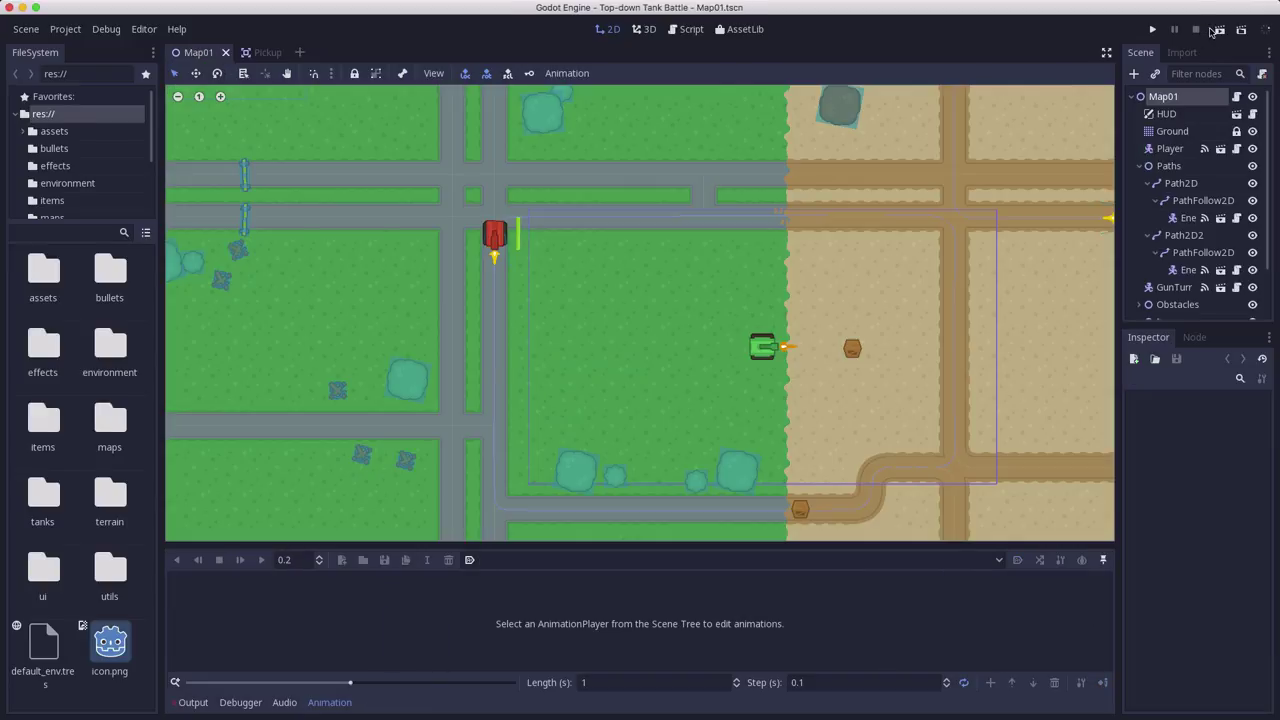
{"action": "left_click", "coordinate": [1214, 31]}
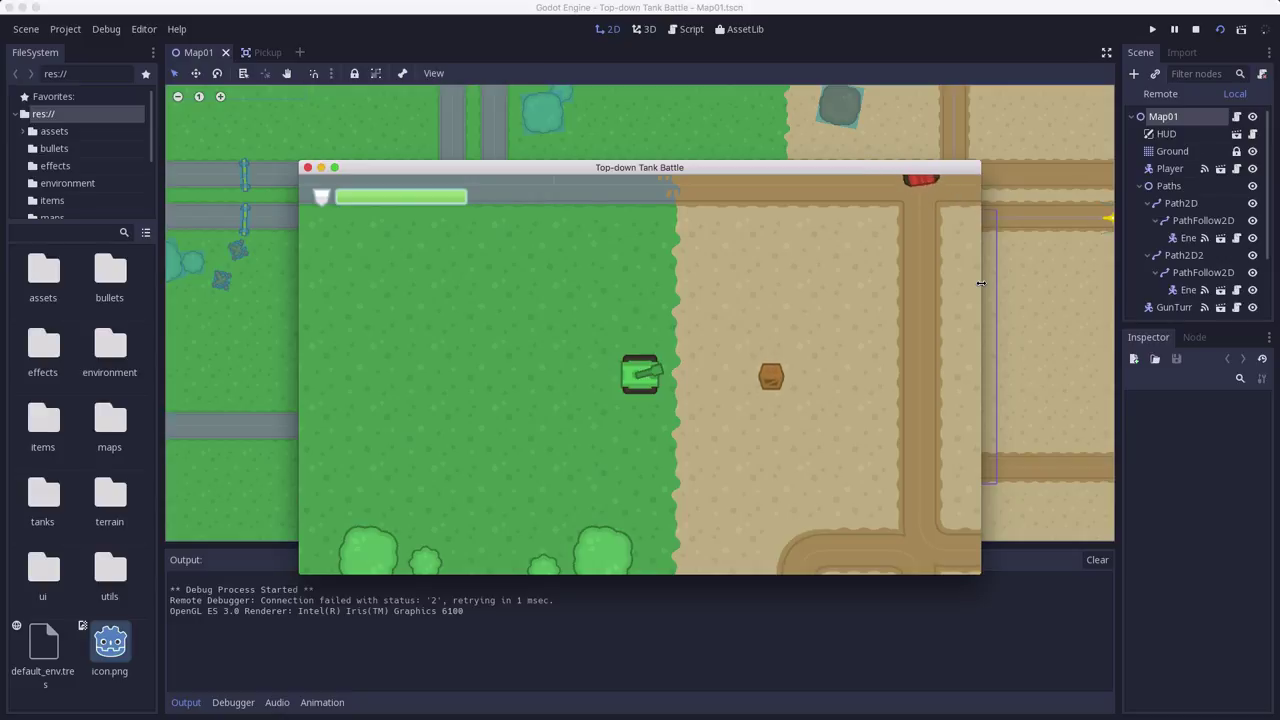
{"action": "key", "text": "w"}
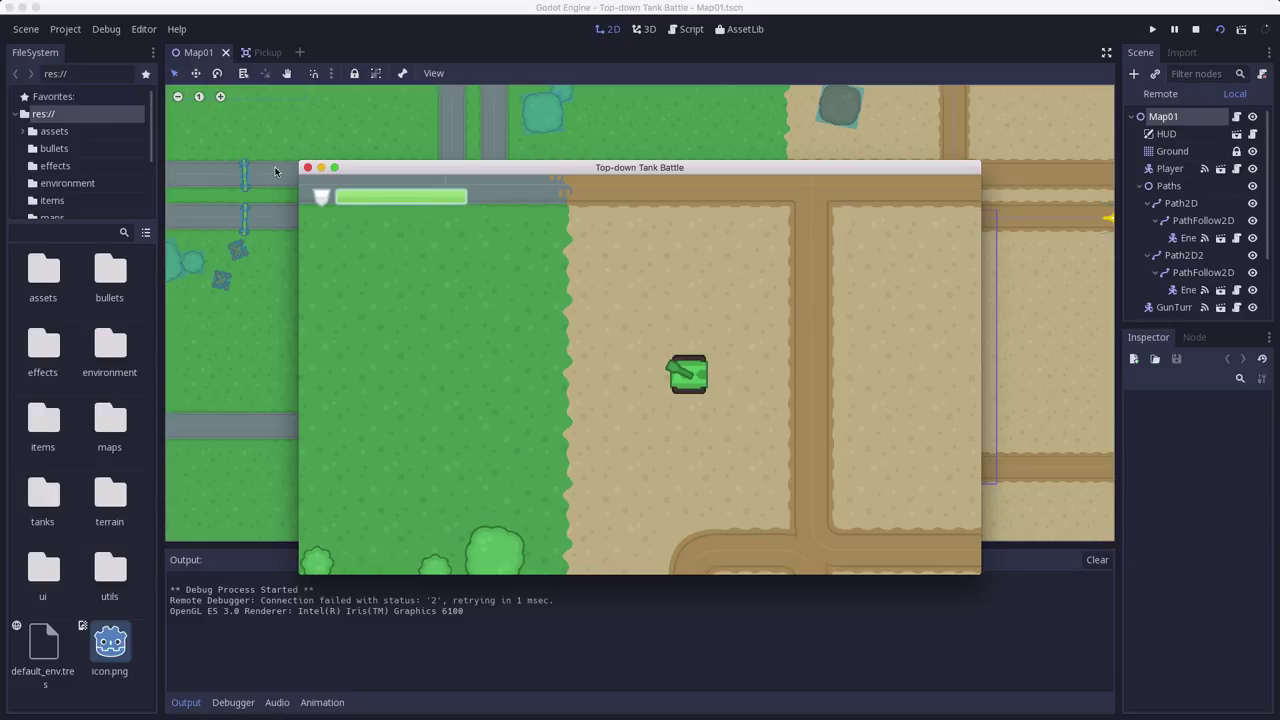
{"action": "left_click", "coordinate": [308, 168]}
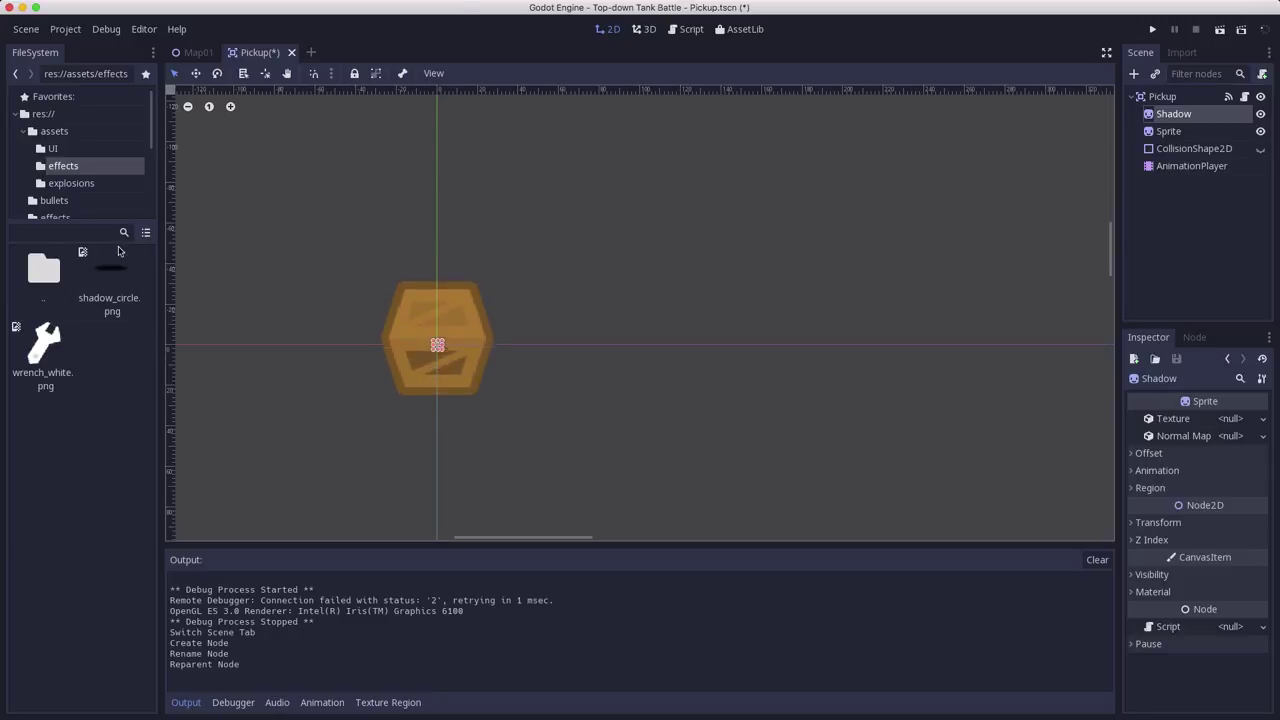
Give the Shadow sprite the shadow_circle.png texture and set its position y to 20
{"action": "left_click_drag", "start_coordinate": [118, 251], "coordinate": [1250, 421]}
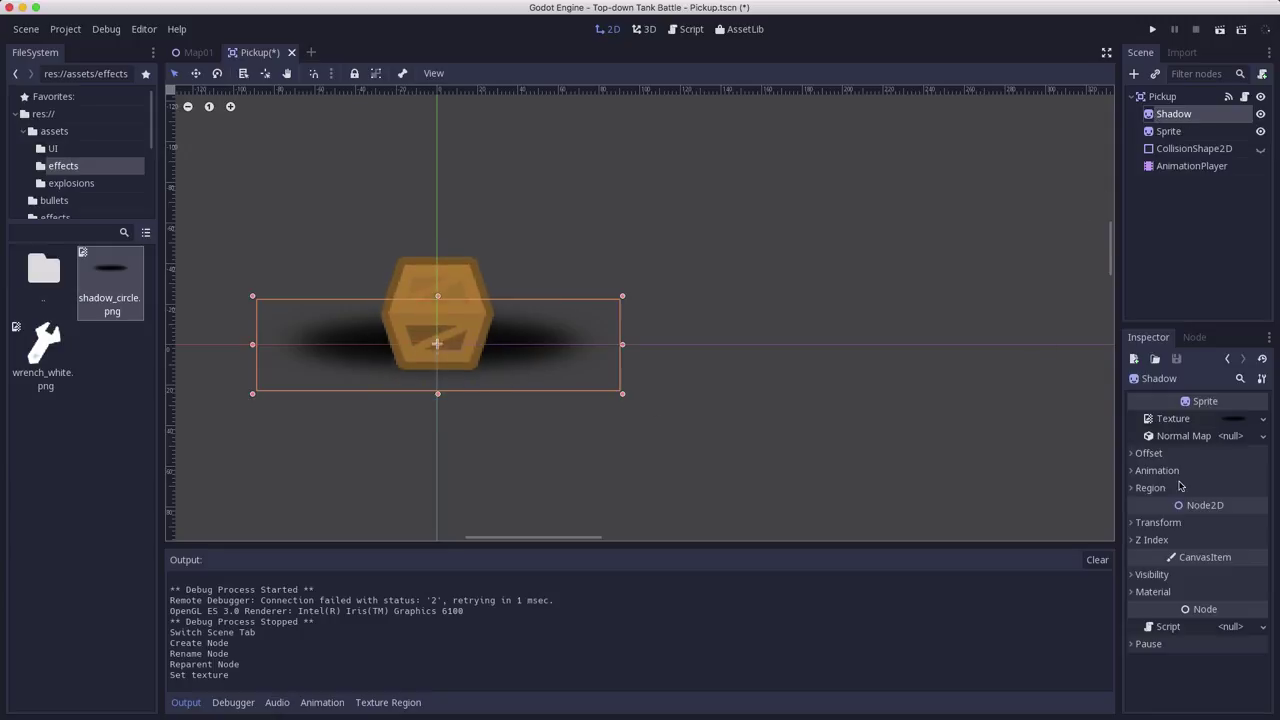
{"action": "left_click", "coordinate": [1158, 522]}
{"action": "left_click", "coordinate": [1225, 540]}
{"action": "key", "text": "Tab"}
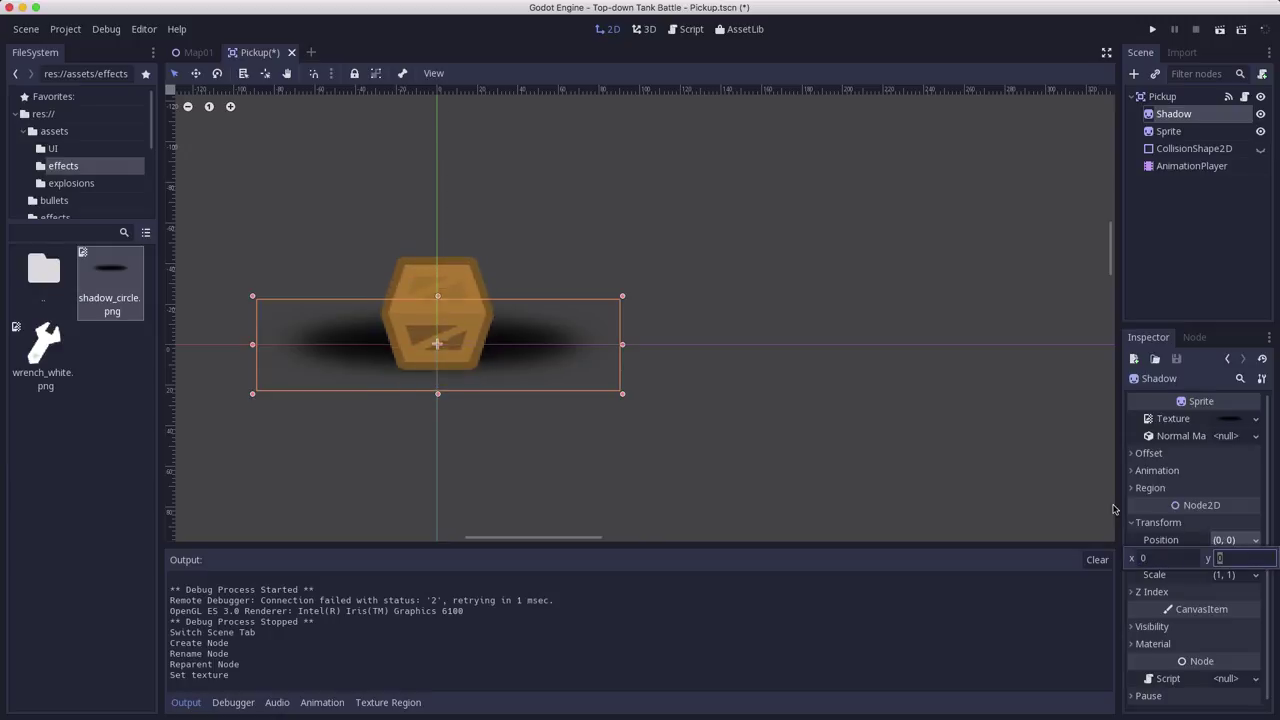
{"action": "type", "text": "20"}
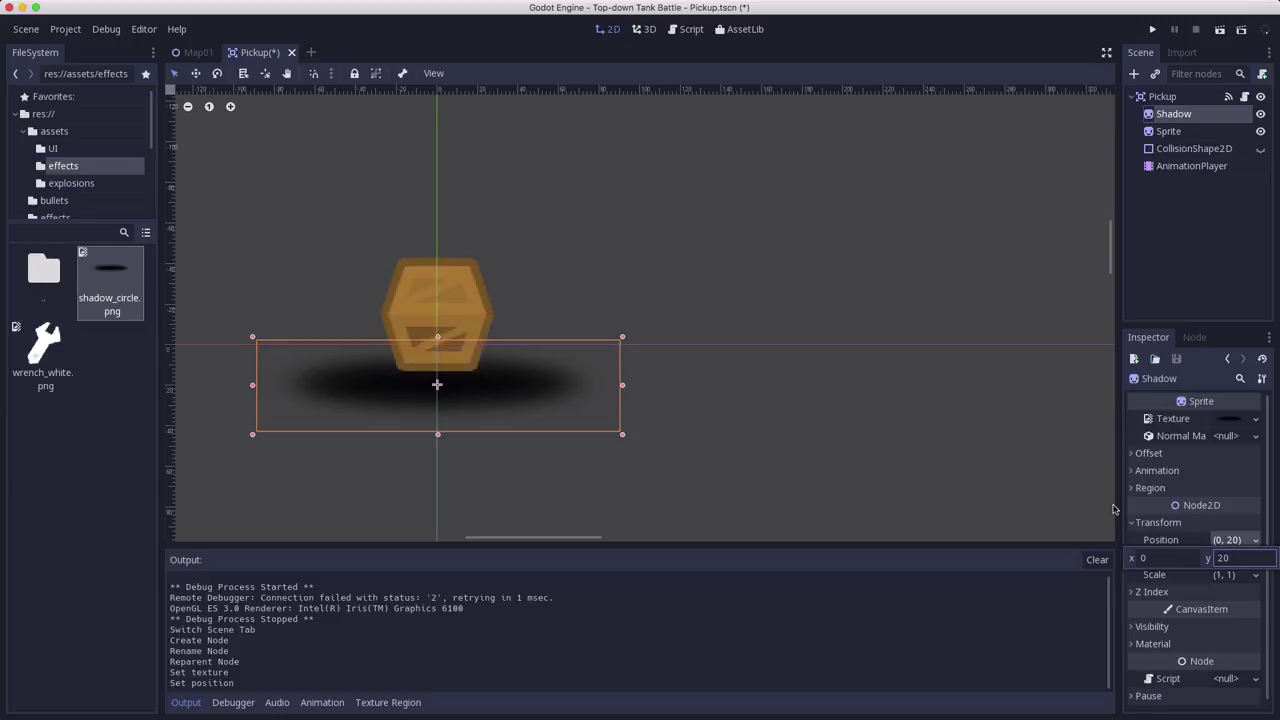
{"action": "left_click", "coordinate": [1241, 590]}
Flatten the shadow to scale (0.25, 0.5) and move it to position (0, 25)
{"action": "left_click", "coordinate": [1223, 577]}
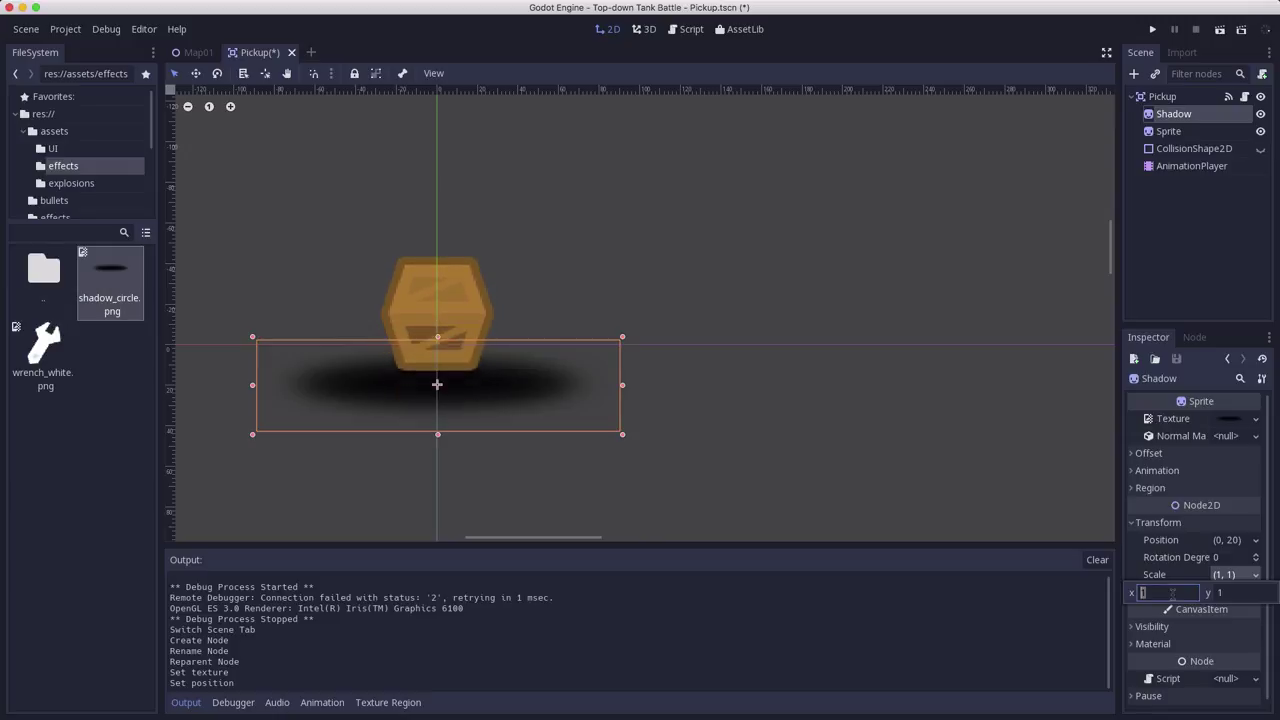
{"action": "key", "text": "Tab"}
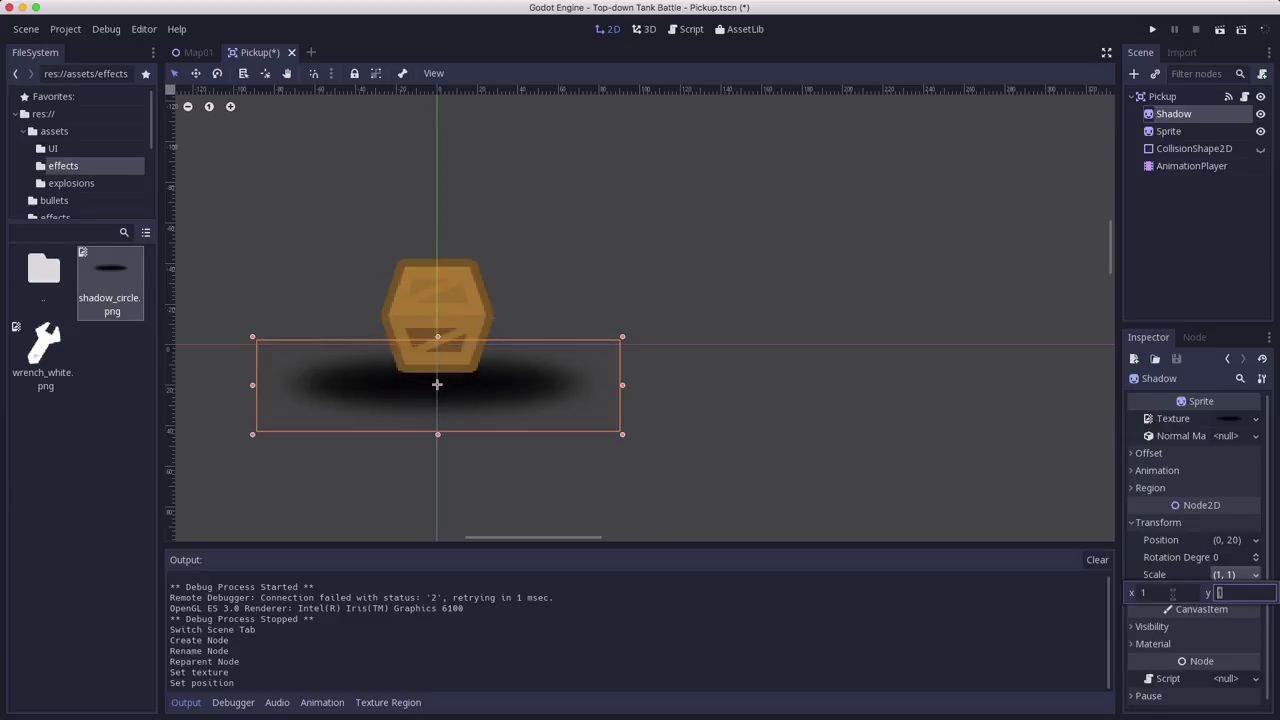
{"action": "type", "text": ".5"}
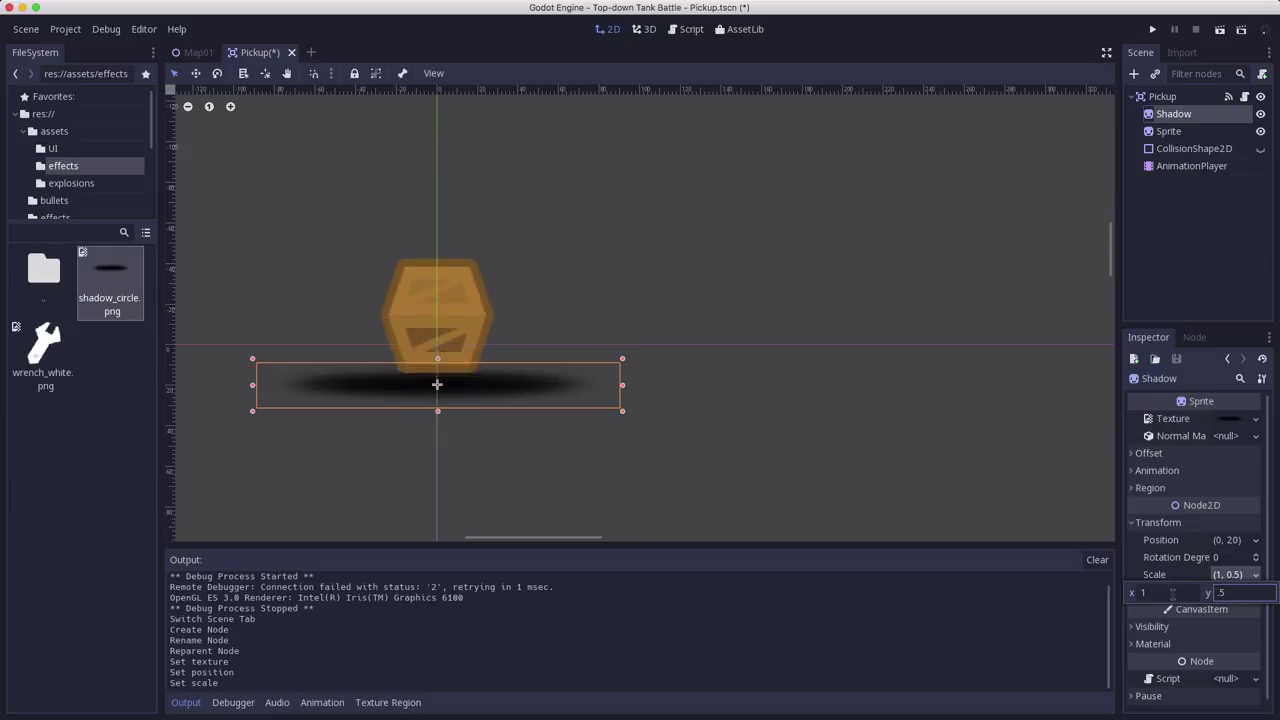
{"action": "key", "text": "Tab"}
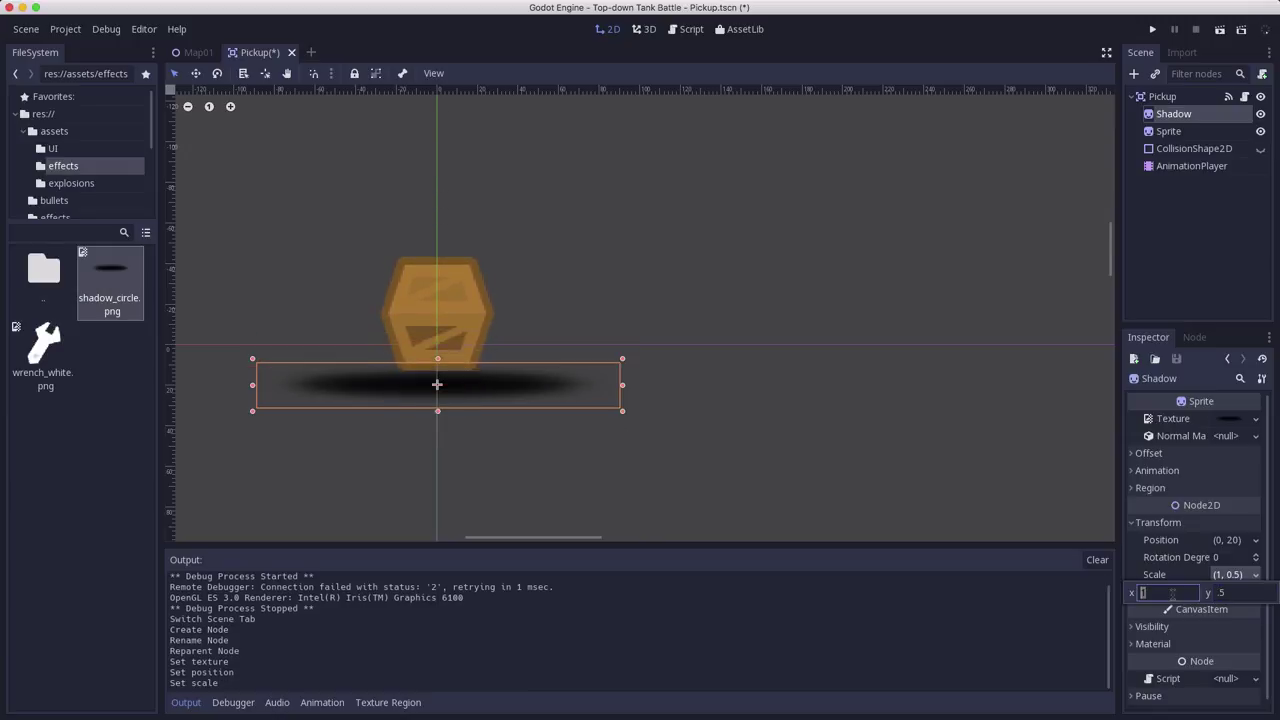
{"action": "type", "text": ".1"}
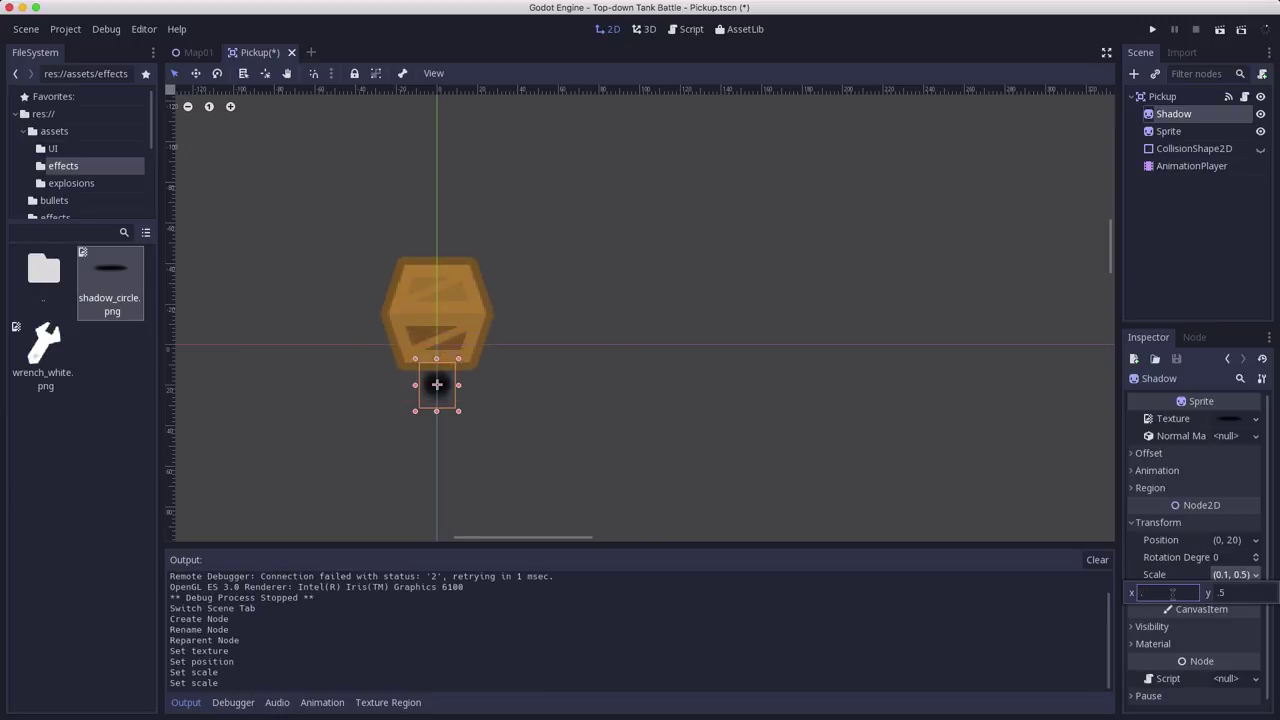
{"action": "type", "text": "3"}
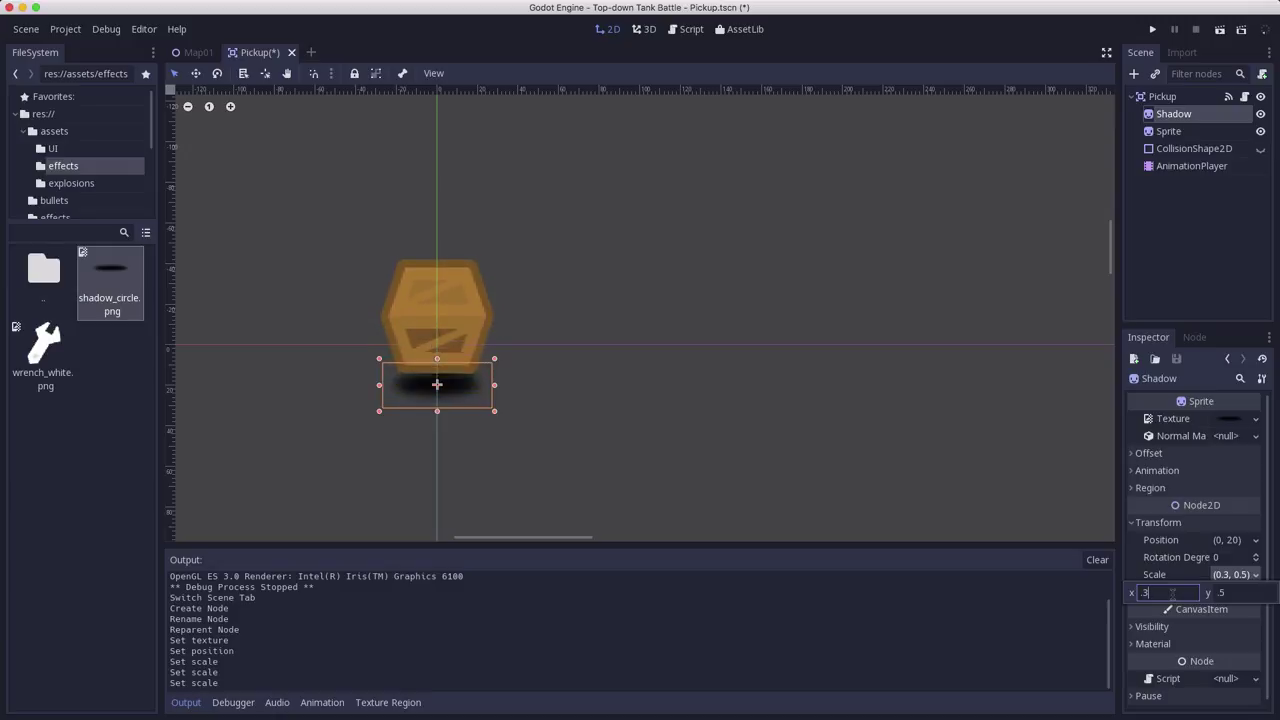
{"action": "type", "text": "5"}
{"action": "left_click", "coordinate": [1232, 541]}
{"action": "left_click", "coordinate": [1234, 557]}
{"action": "type", "text": "25"}
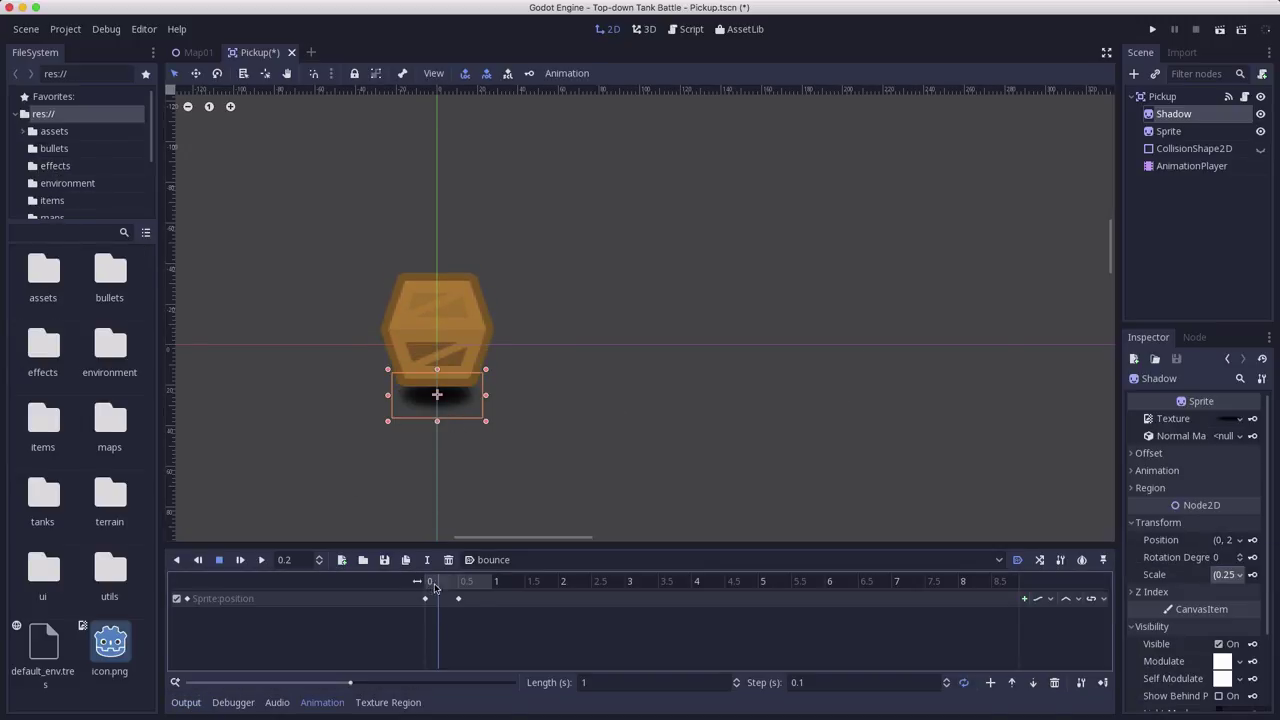
At 0 s, key the Shadow's scale, creating a Shadow:scale track
{"action": "left_click_drag", "start_coordinate": [435, 587], "coordinate": [425, 587]}
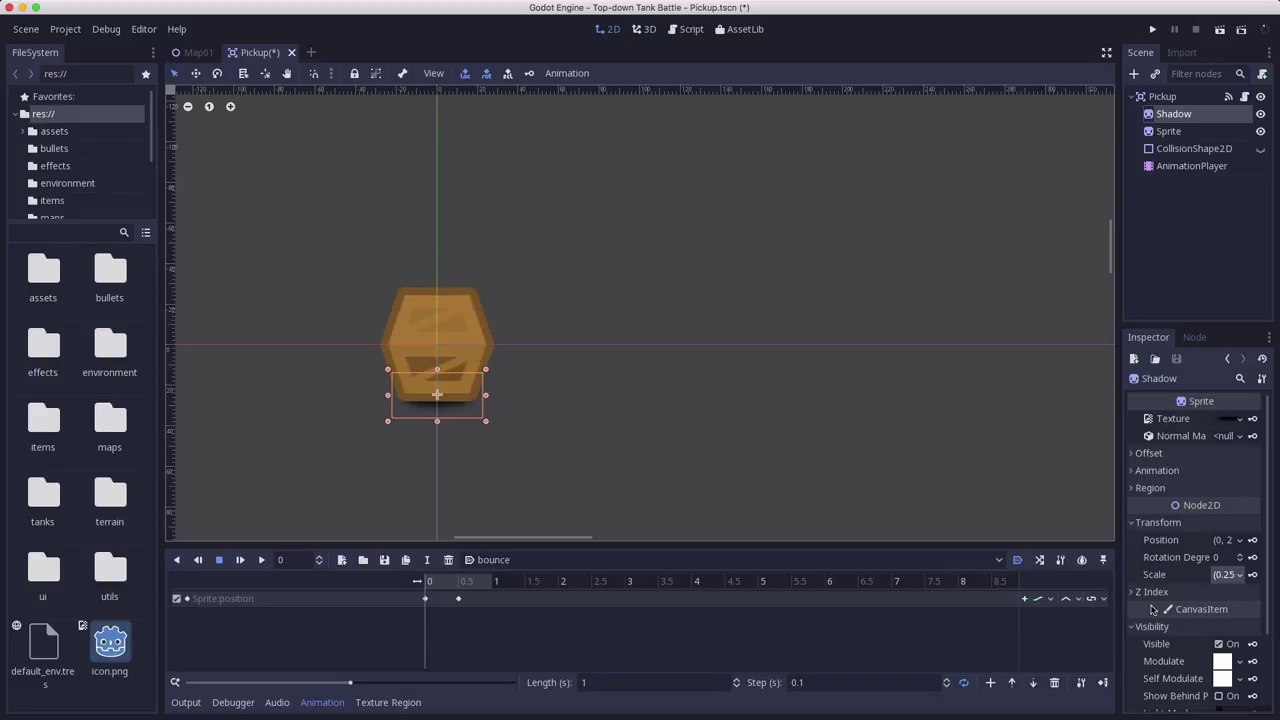
{"action": "left_click", "coordinate": [1252, 574]}
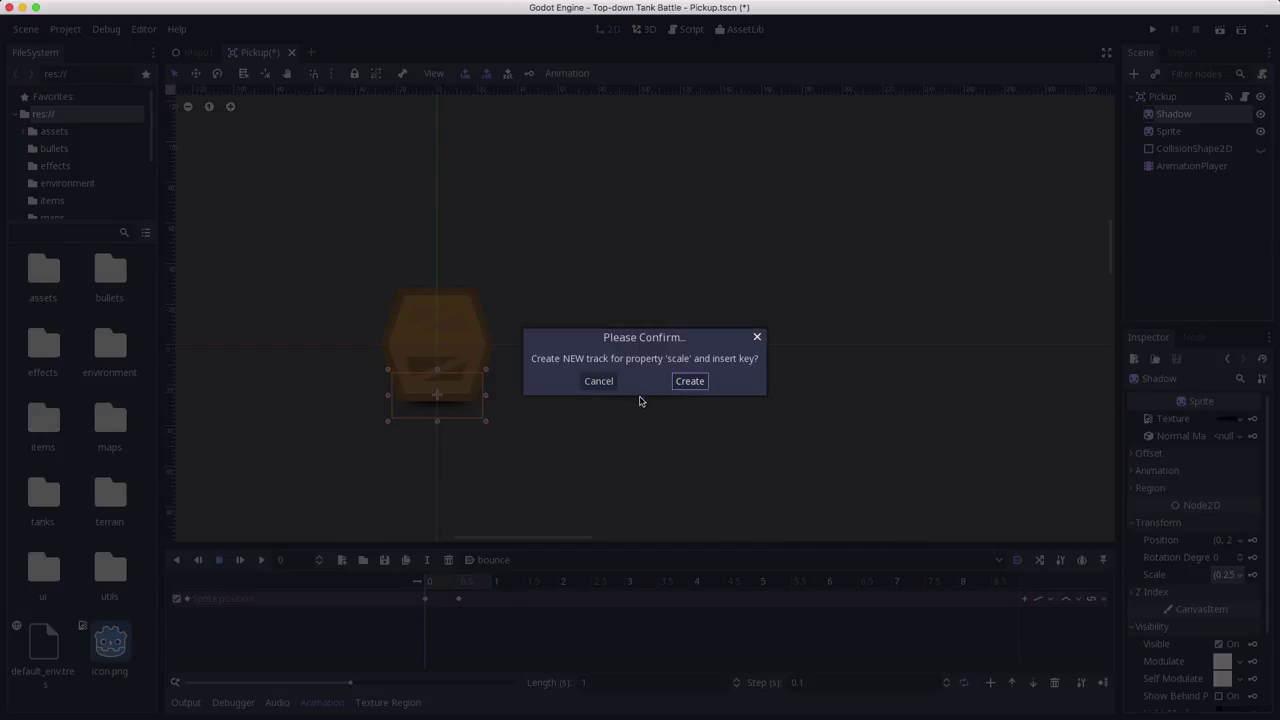
{"action": "left_click", "coordinate": [689, 382]}
At 0.5 s, set the shadow scale to 0.25/1.5 by 0.5/1.5 and key it
{"action": "left_click", "coordinate": [459, 586]}
{"action": "left_click_drag", "start_coordinate": [463, 586], "coordinate": [451, 583]}
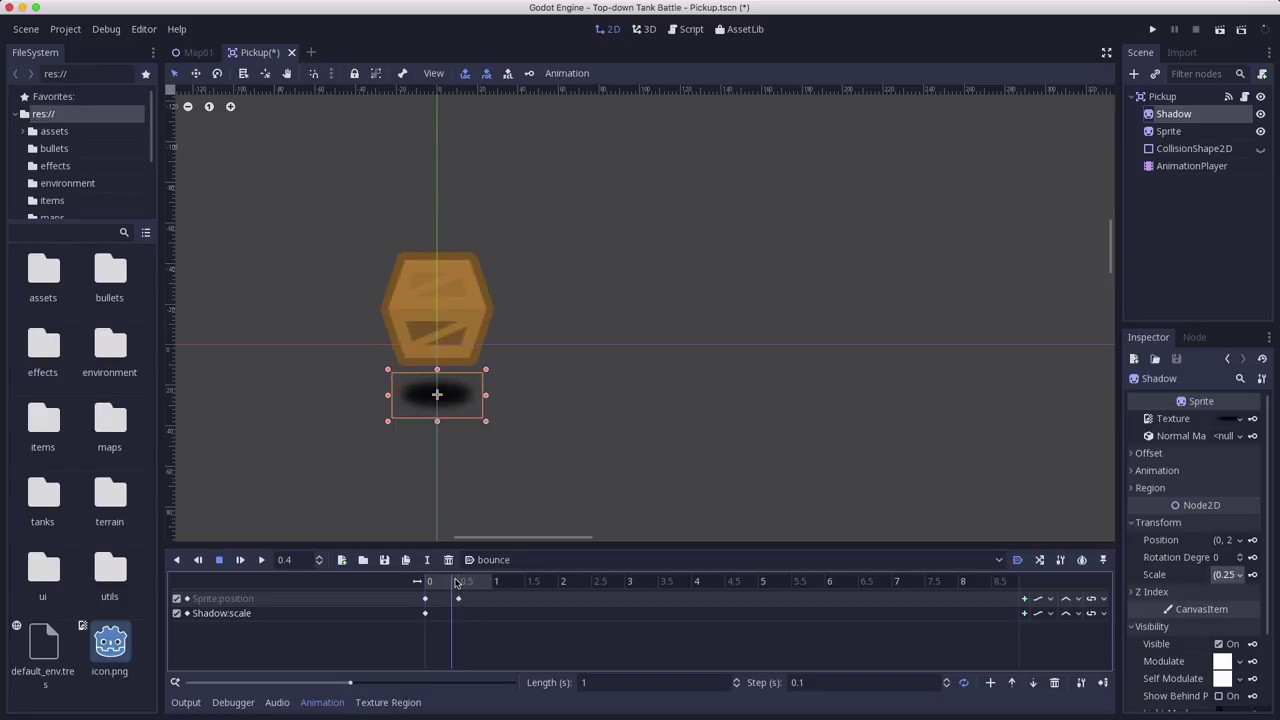
{"action": "left_click", "coordinate": [458, 583]}
{"action": "left_click", "coordinate": [1222, 577]}
{"action": "left_click", "coordinate": [1177, 592]}
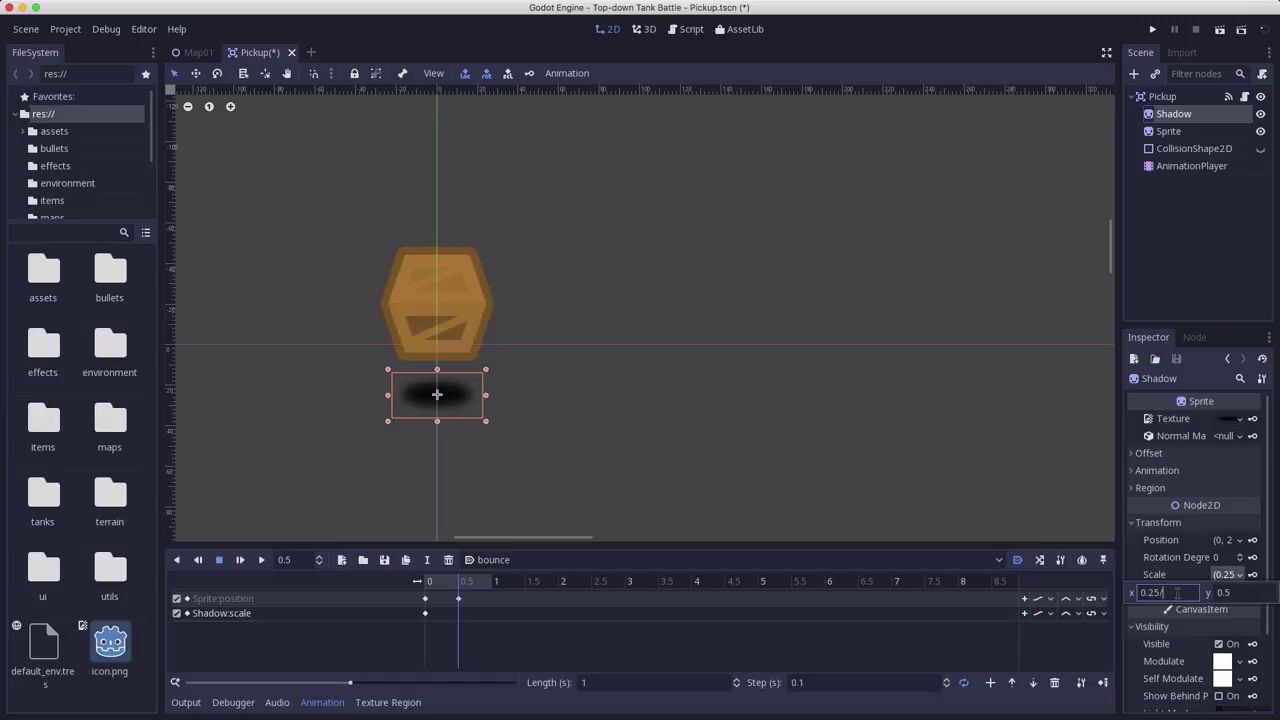
{"action": "key", "text": "Tab"}
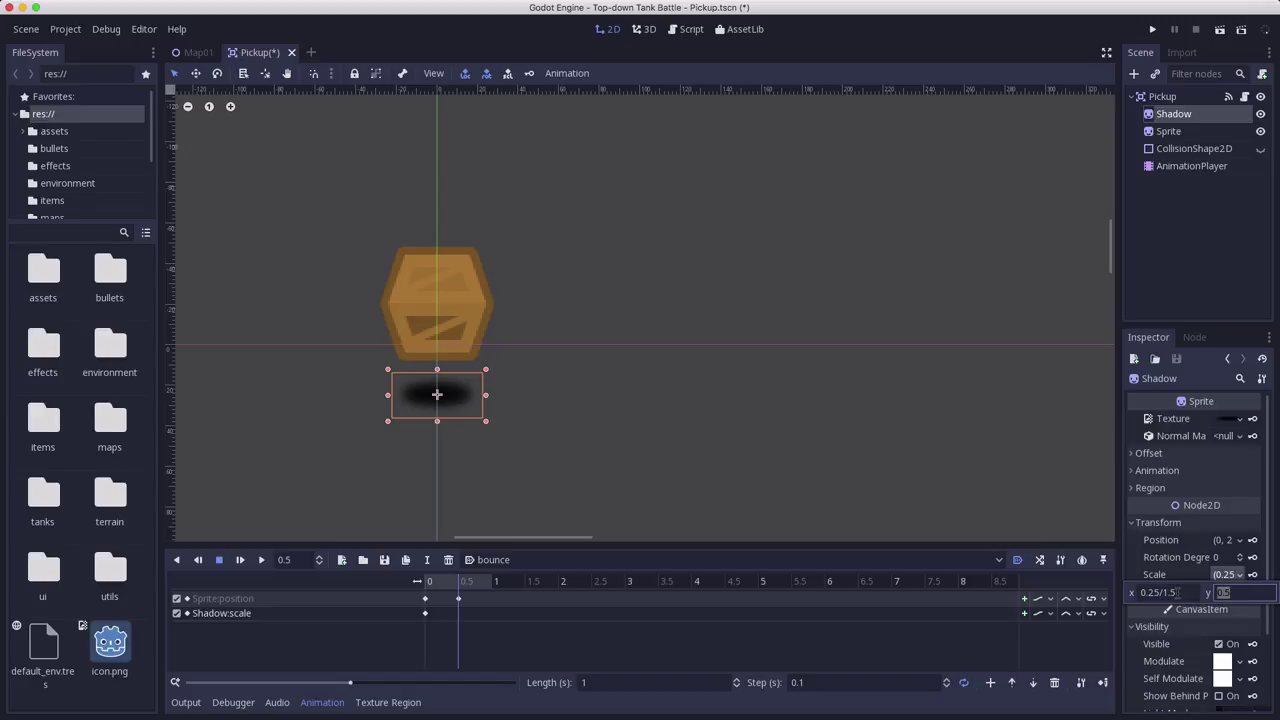
{"action": "key", "text": "Left"}
{"action": "key", "text": "Return"}
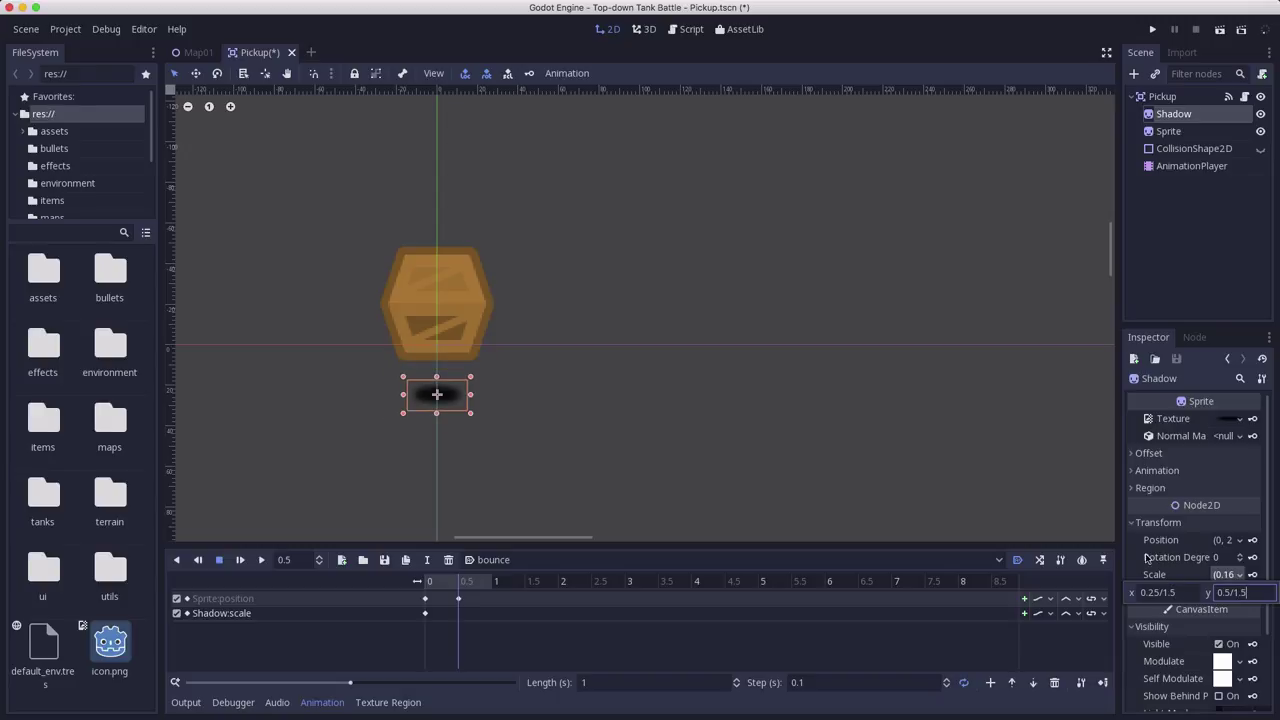
{"action": "left_click", "coordinate": [1217, 585]}
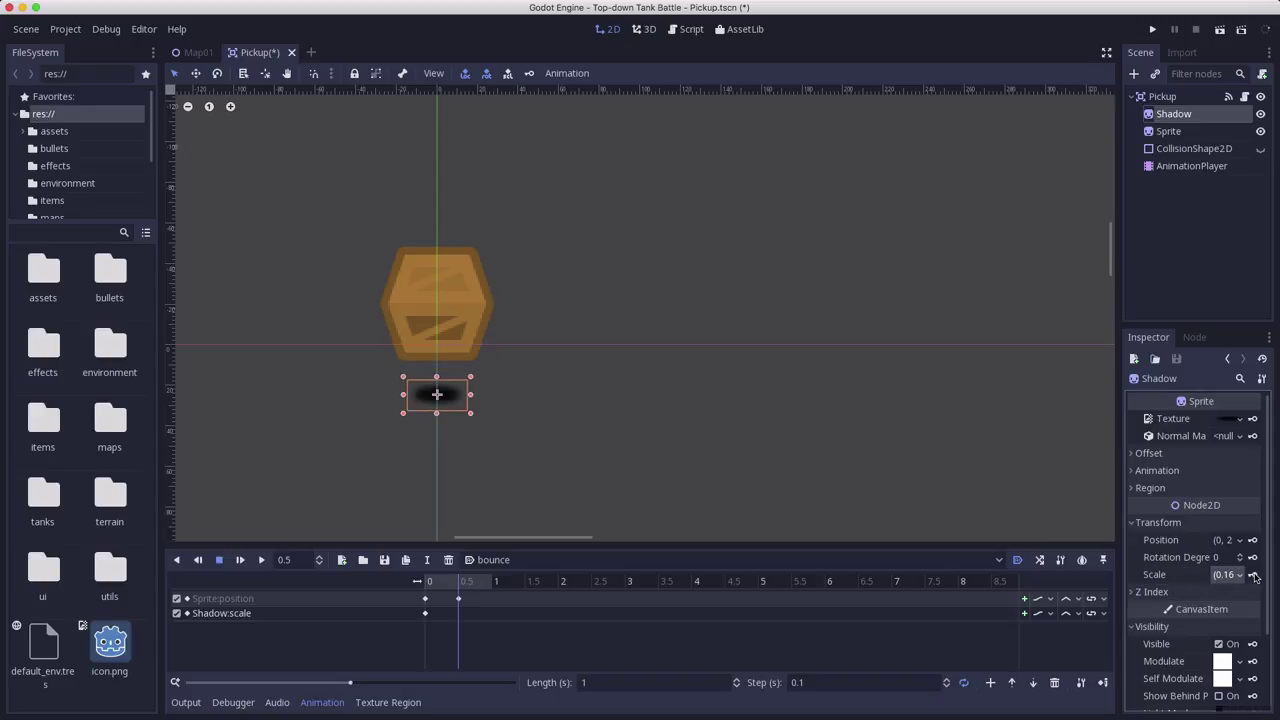
{"action": "left_click", "coordinate": [1252, 574]}
Preview the bounce, then key the shadow's Self Modulate alpha at about 155 at 0 s
{"action": "left_click_drag", "start_coordinate": [453, 586], "coordinate": [438, 584]}
{"action": "left_click", "coordinate": [263, 561]}
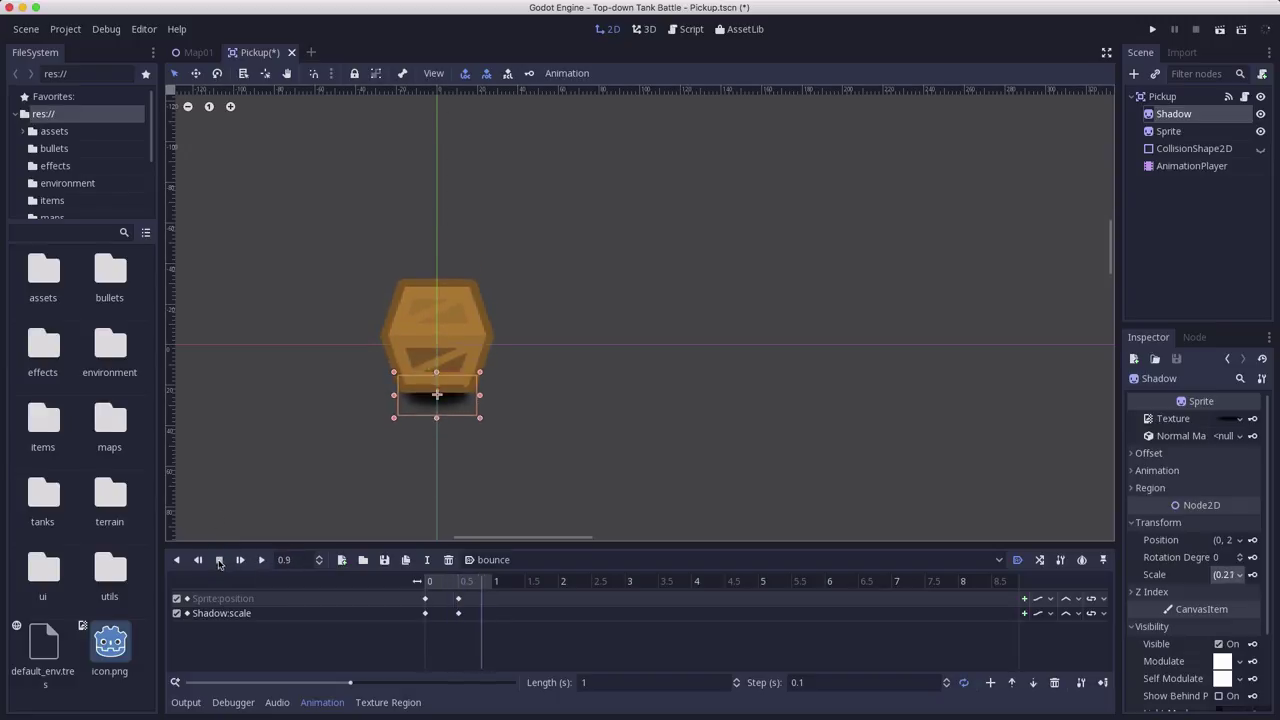
{"action": "left_click", "coordinate": [220, 561]}
{"action": "left_click_drag", "start_coordinate": [444, 582], "coordinate": [425, 582]}
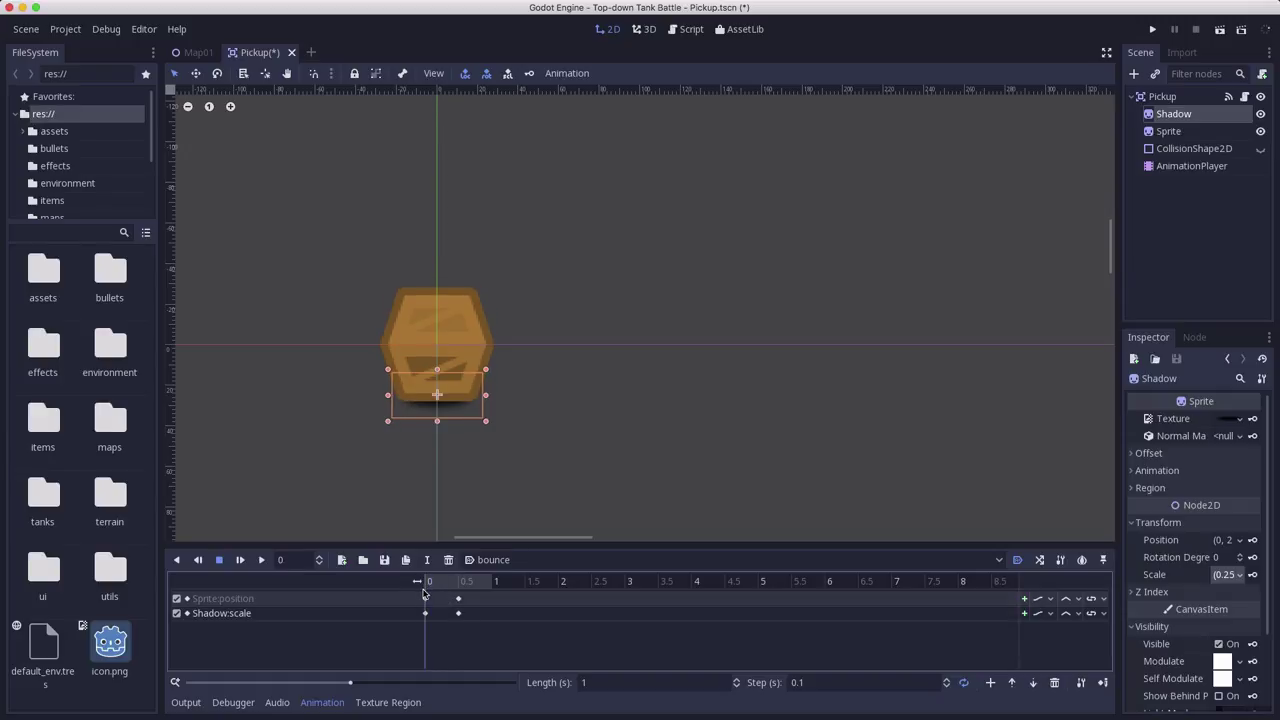
{"action": "left_click", "coordinate": [1221, 679]}
{"action": "left_click_drag", "start_coordinate": [1214, 659], "coordinate": [1186, 666]}
{"action": "key", "text": "Escape"}
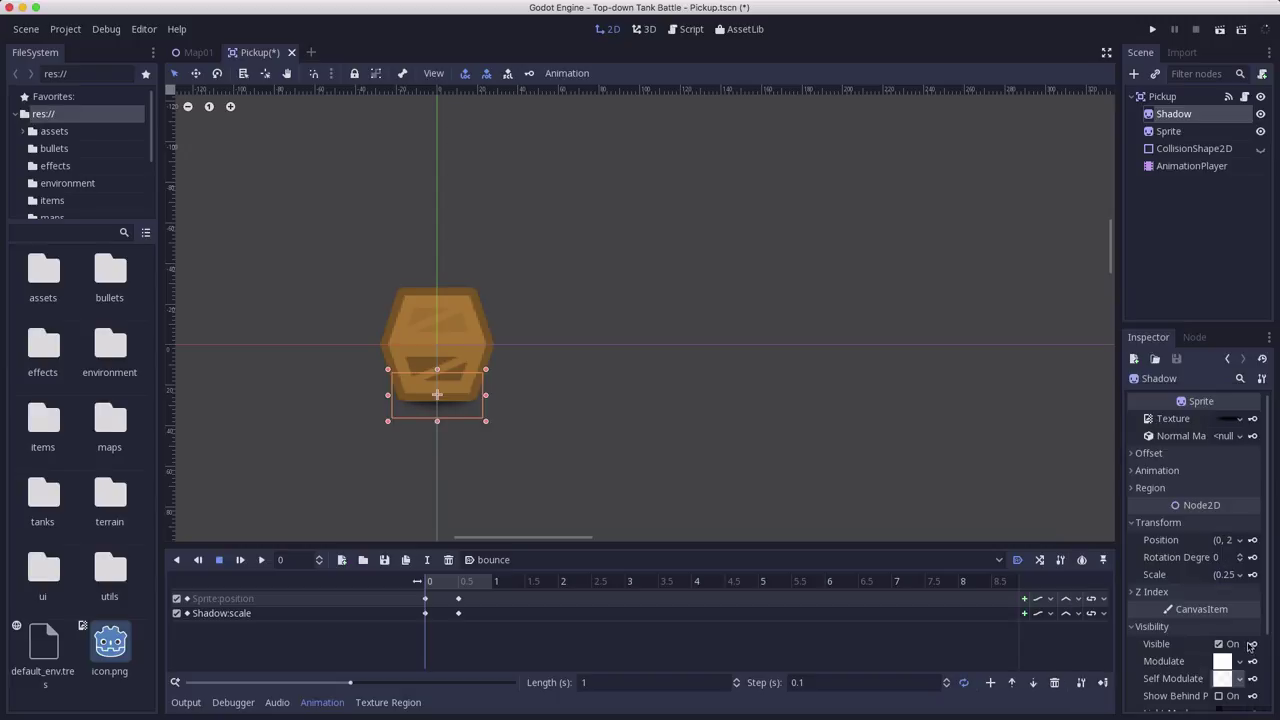
{"action": "left_click", "coordinate": [1252, 679]}
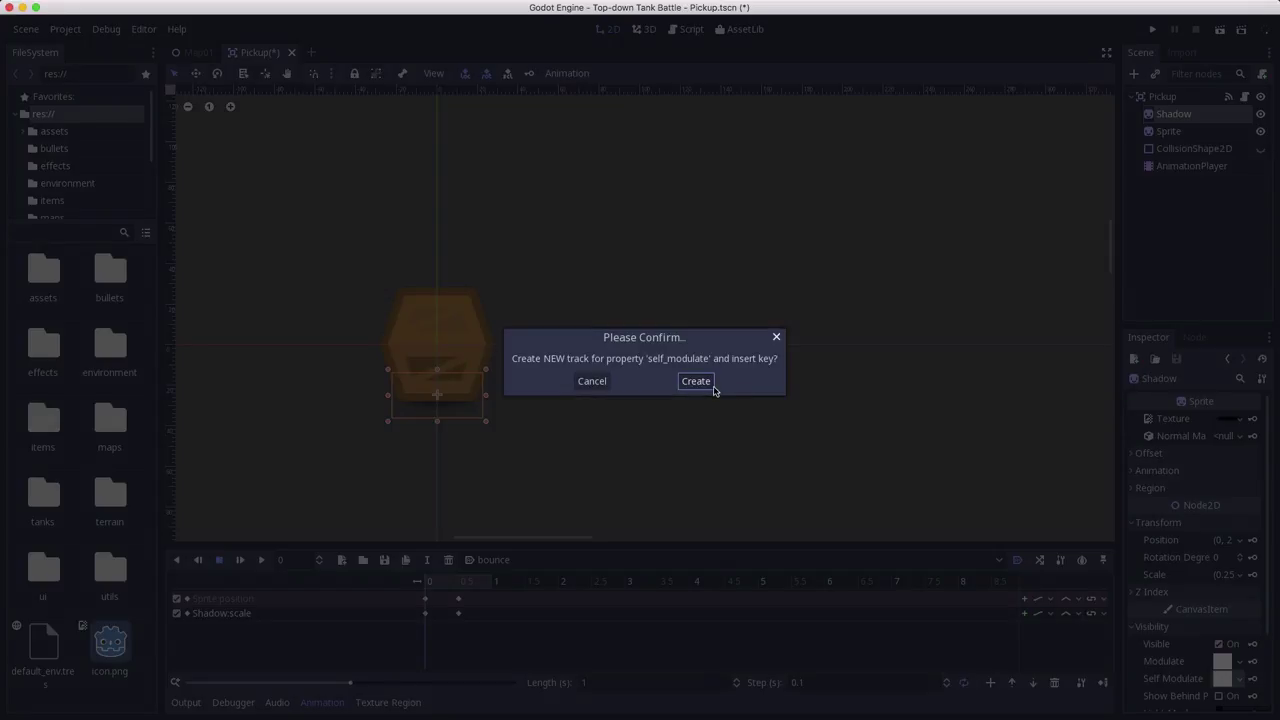
{"action": "left_click", "coordinate": [696, 381]}
At 0.5 s, key the shadow's alpha at about 85 and preview the fade
{"action": "left_click_drag", "start_coordinate": [438, 585], "coordinate": [459, 585]}
{"action": "left_click", "coordinate": [1228, 680]}
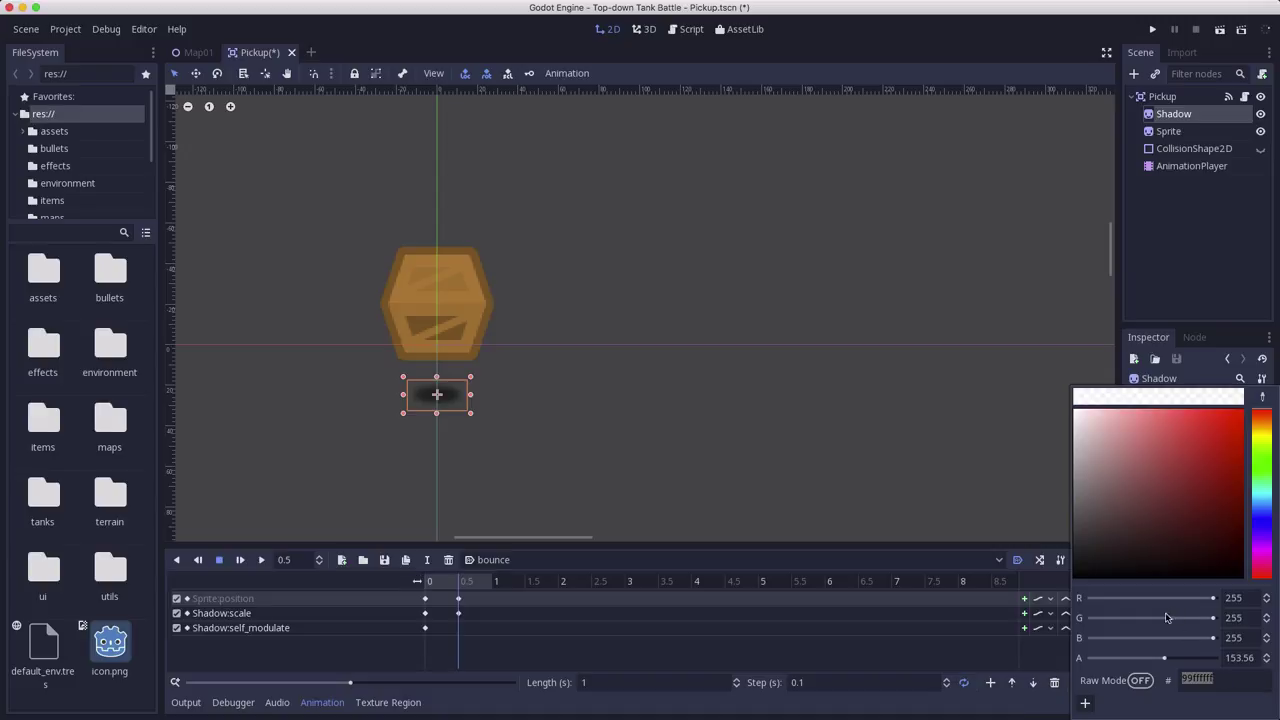
{"action": "left_click_drag", "start_coordinate": [1164, 658], "coordinate": [1137, 659]}
{"action": "key", "text": "Escape"}
{"action": "left_click", "coordinate": [1252, 678]}
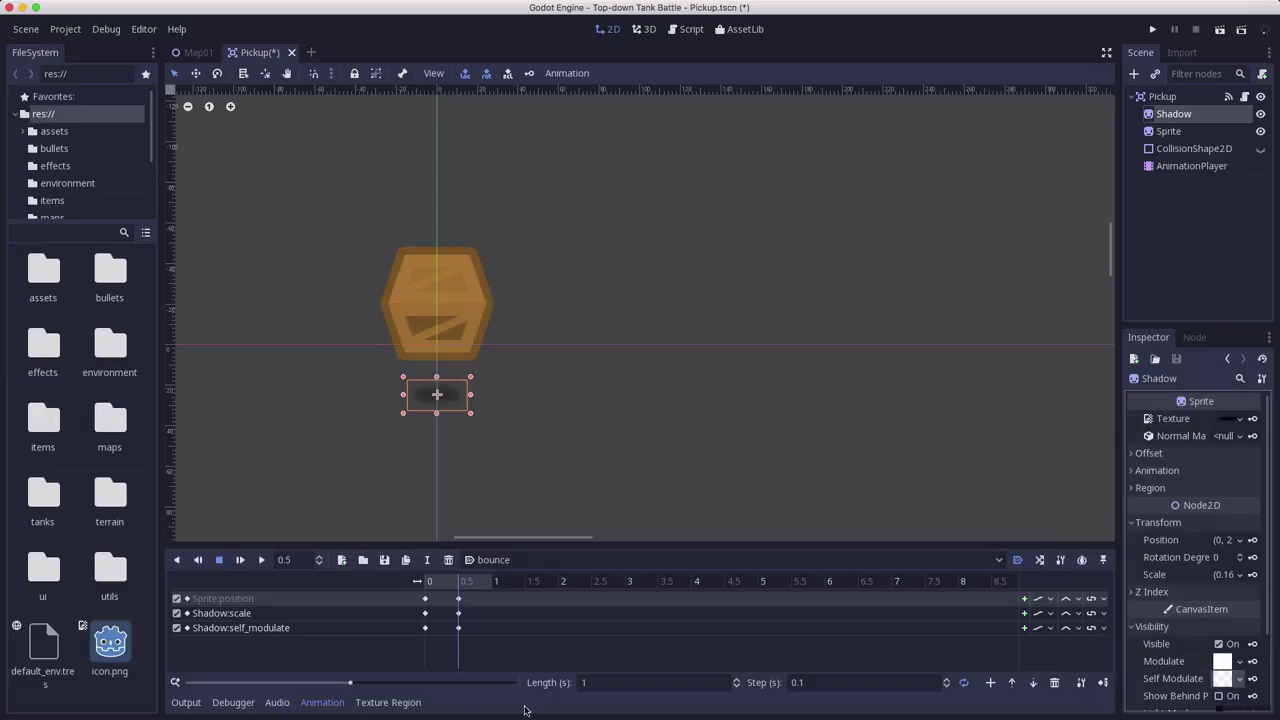
{"action": "left_click", "coordinate": [260, 561]}
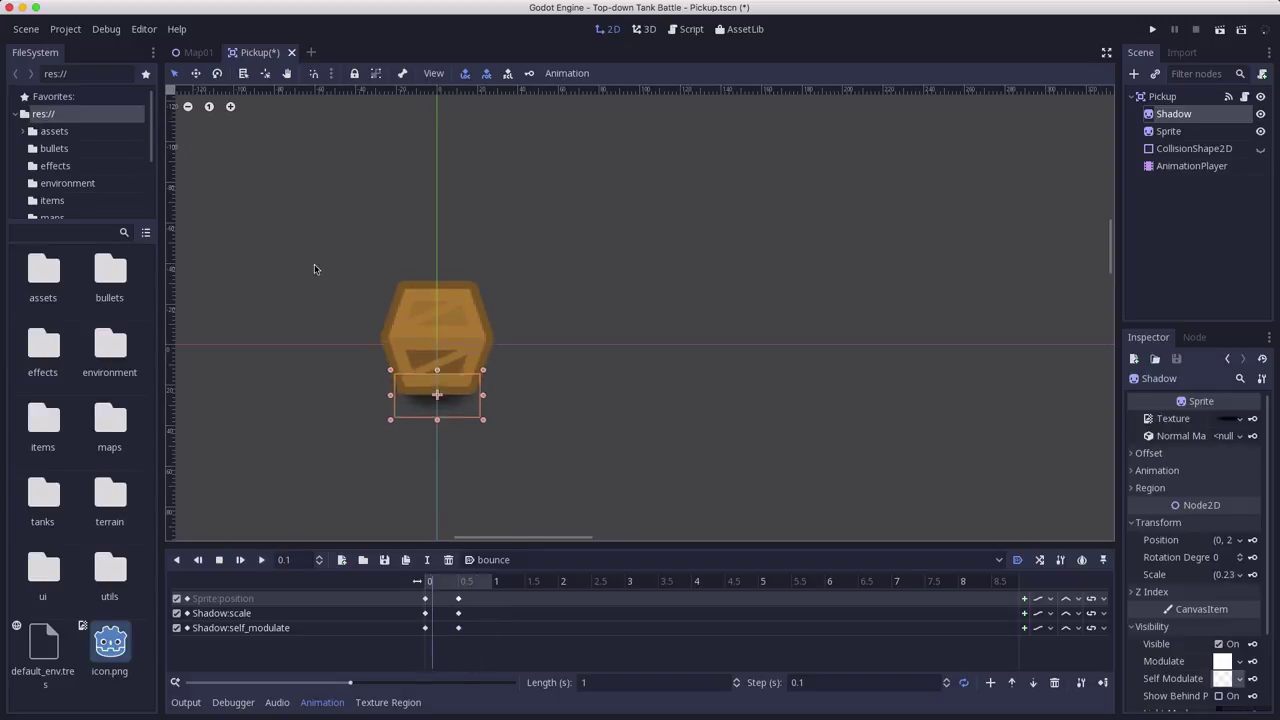
Save Pickup, test the bouncing crates in a Map01 run, then go back to Pickup
{"action": "key", "text": "super+s"}
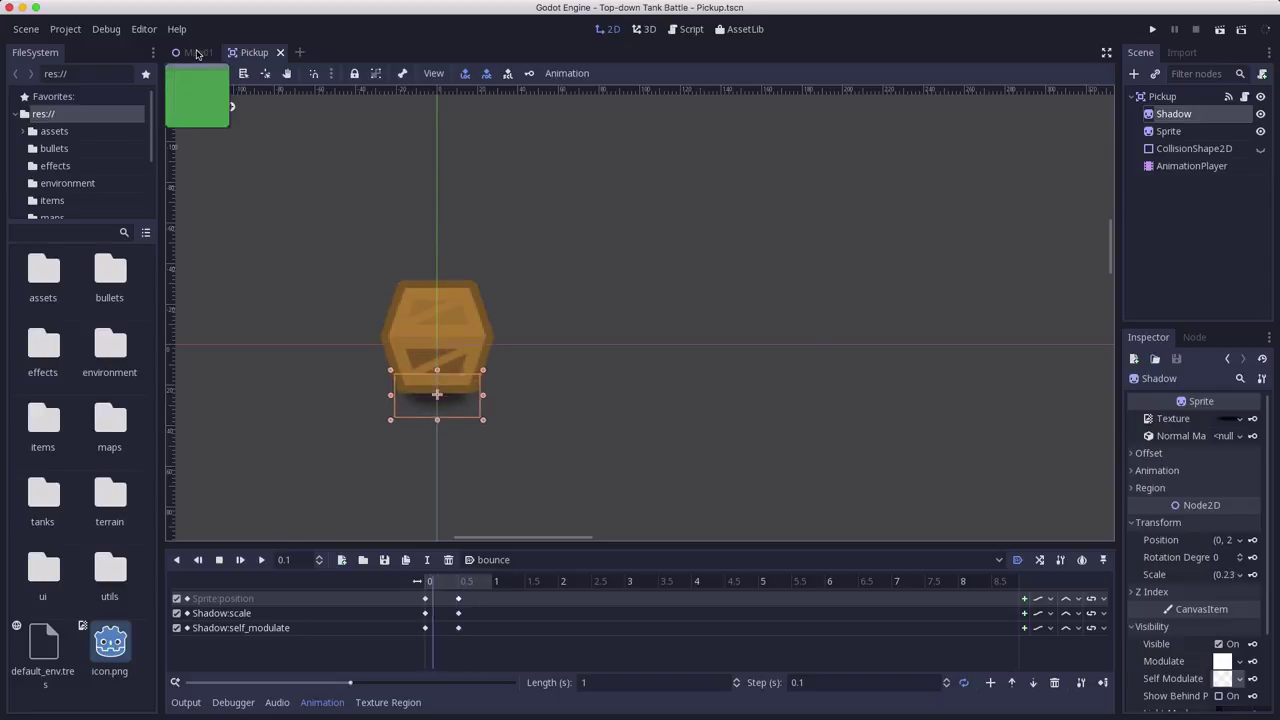
{"action": "left_click", "coordinate": [197, 53]}
{"action": "key", "text": "F6"}
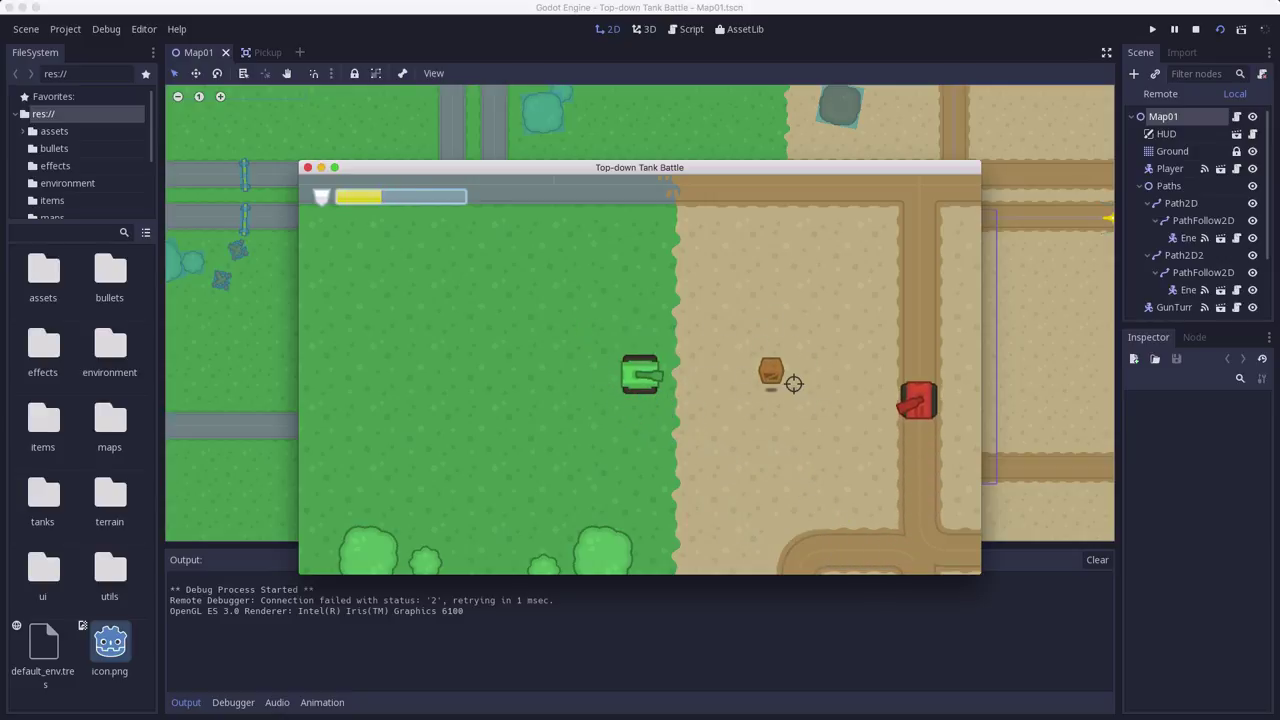
{"action": "left_click", "coordinate": [307, 167]}
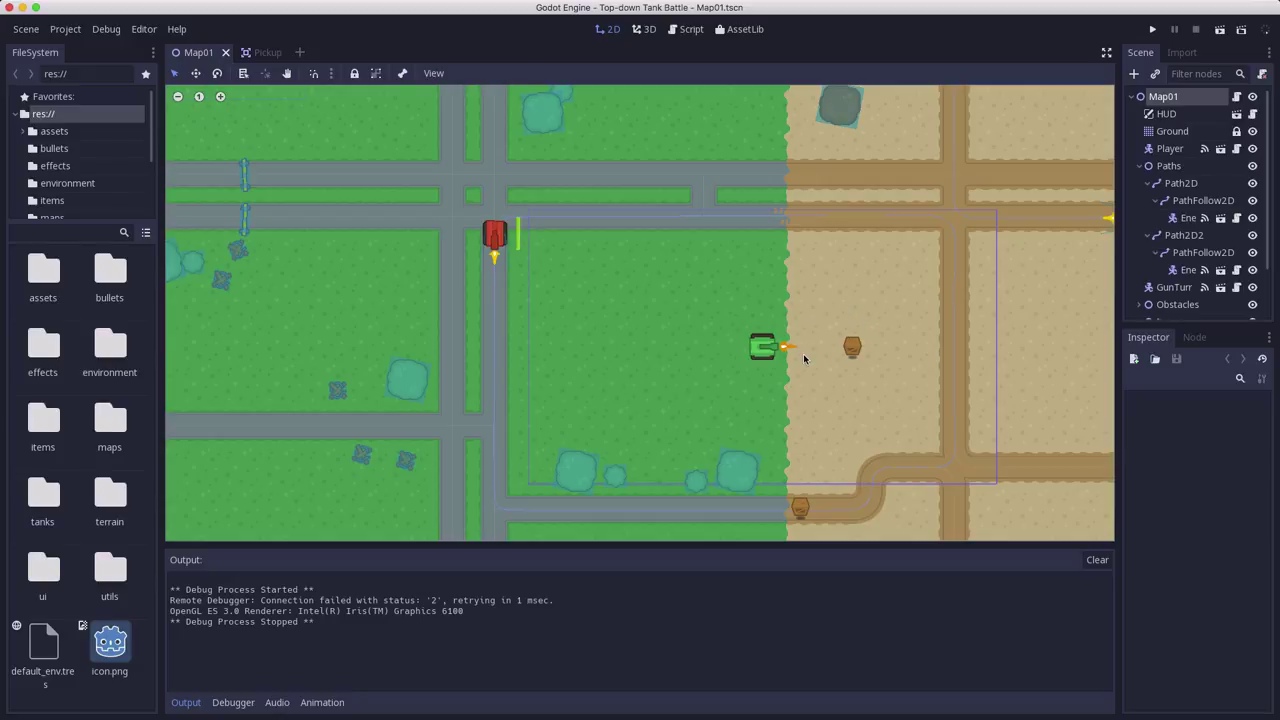
{"action": "key", "text": "ctrl+Tab"}
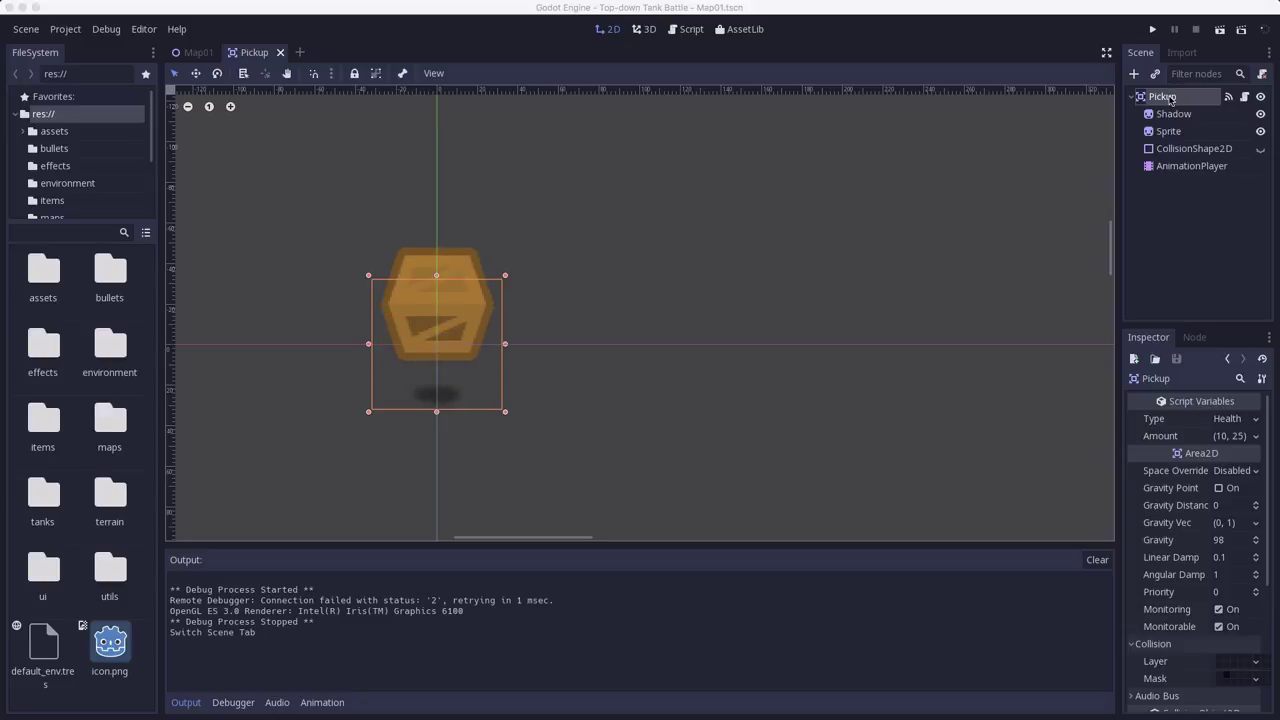
Add a Sprite child to Pickup and rename it Icon
{"action": "left_click", "coordinate": [1137, 78]}
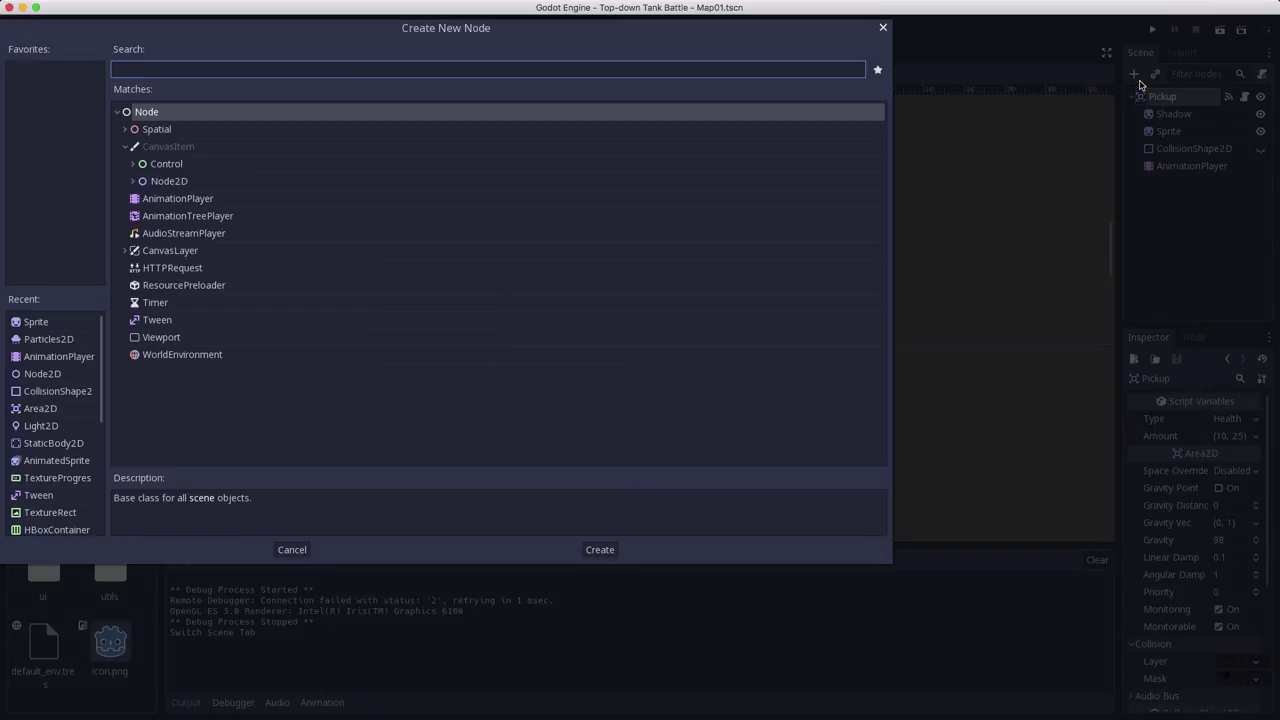
{"action": "type", "text": "spi"}
{"action": "key", "text": "Return"}
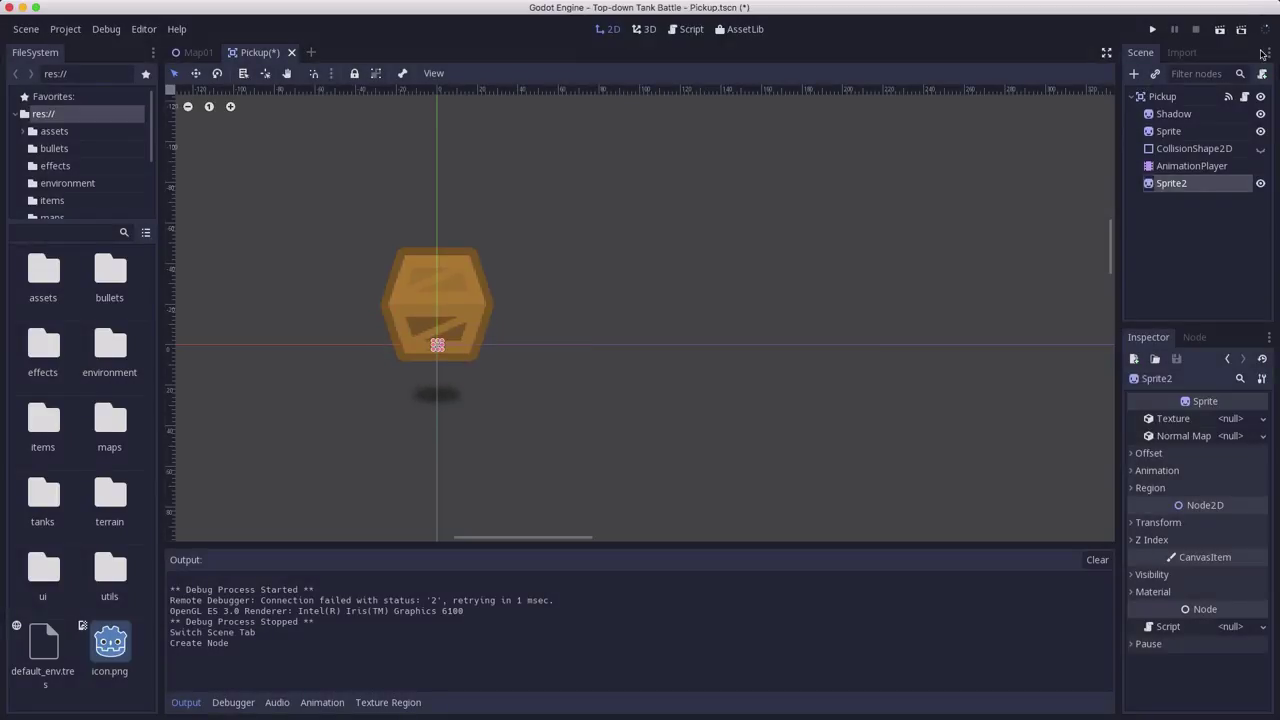
{"action": "double_click", "coordinate": [1177, 188]}
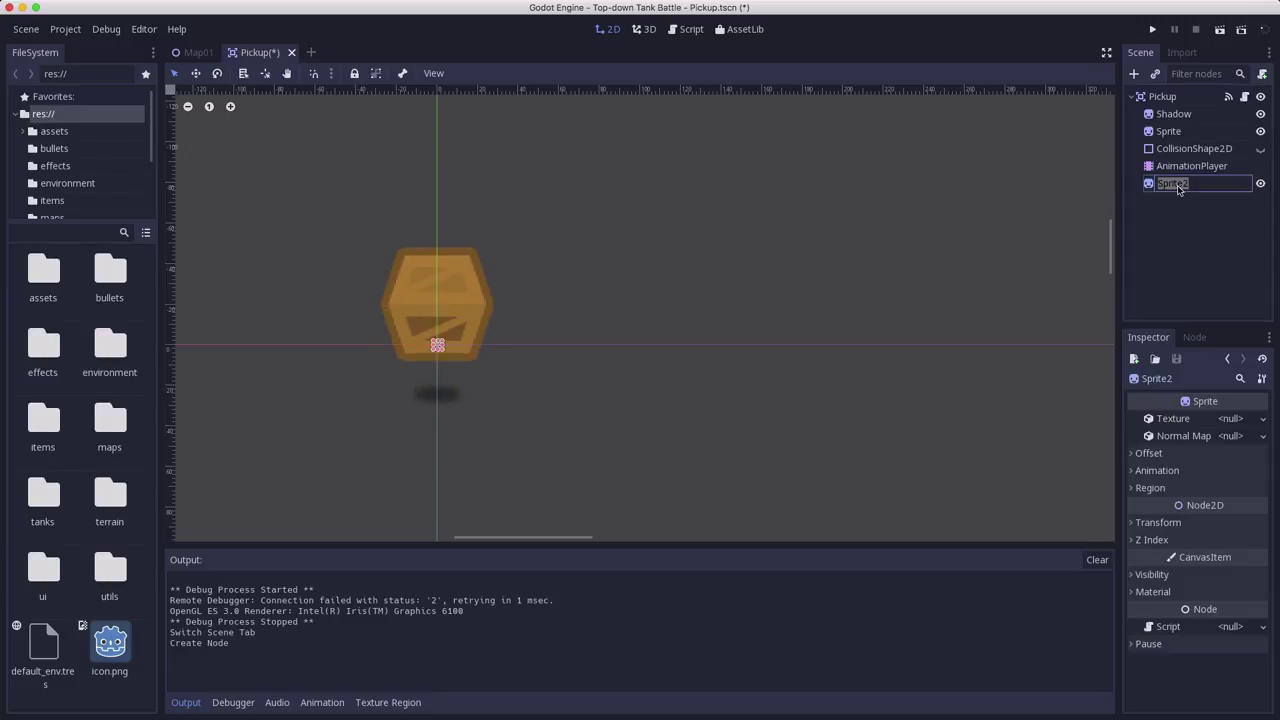
{"action": "type", "text": "Icon"}
{"action": "key", "text": "Return"}
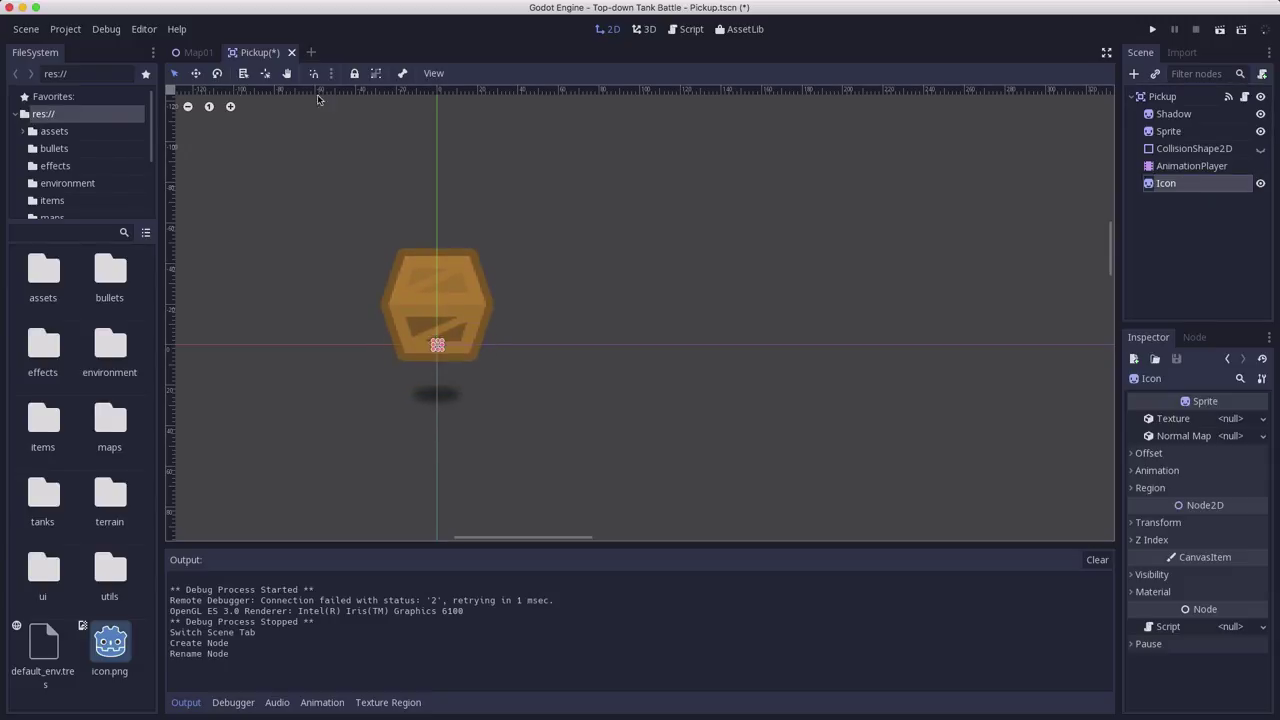
Assign wrench_white.png from the effects folder as the Icon's texture
{"action": "double_click", "coordinate": [58, 265]}
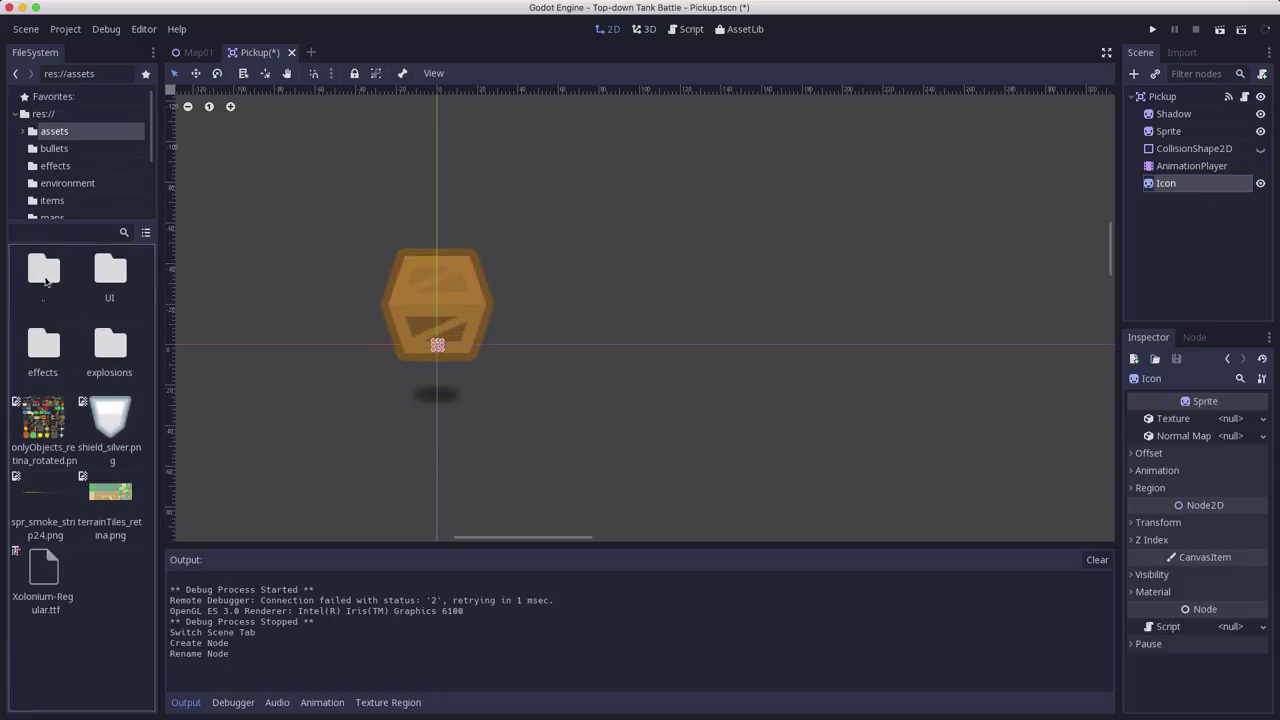
{"action": "double_click", "coordinate": [47, 282]}
{"action": "double_click", "coordinate": [57, 294]}
{"action": "double_click", "coordinate": [40, 347]}
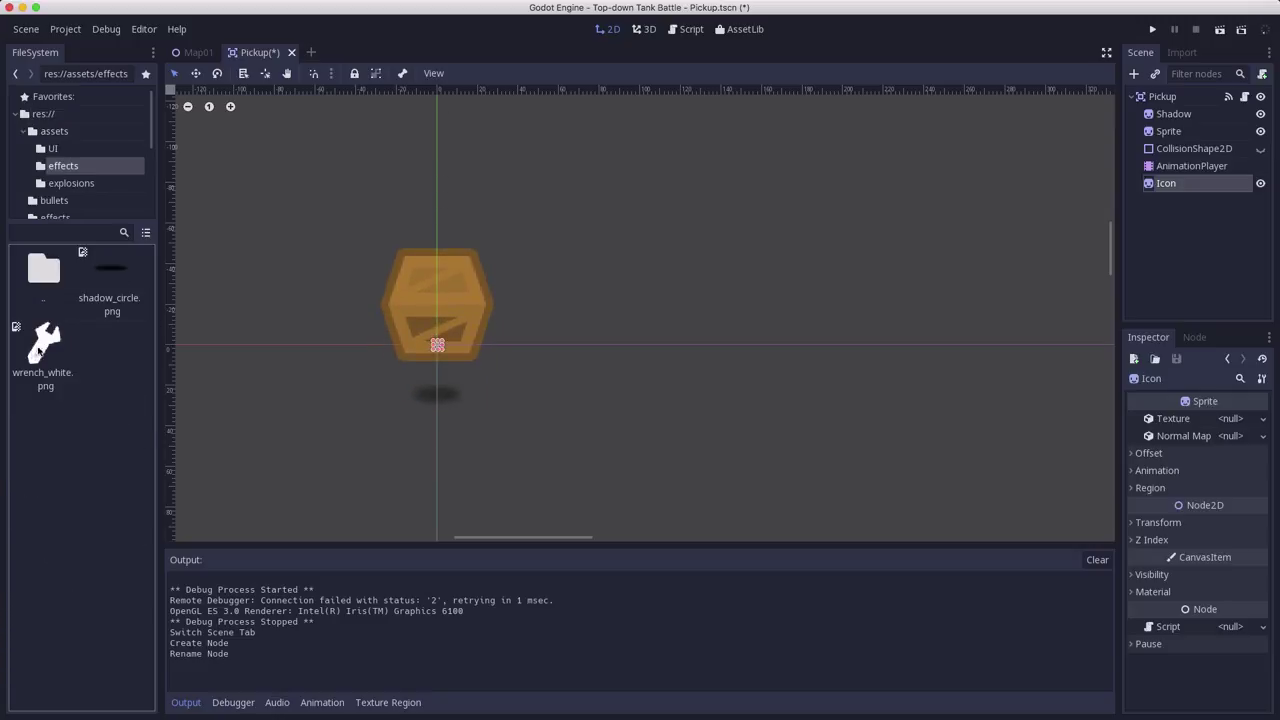
{"action": "left_click_drag", "start_coordinate": [42, 364], "coordinate": [1230, 425]}
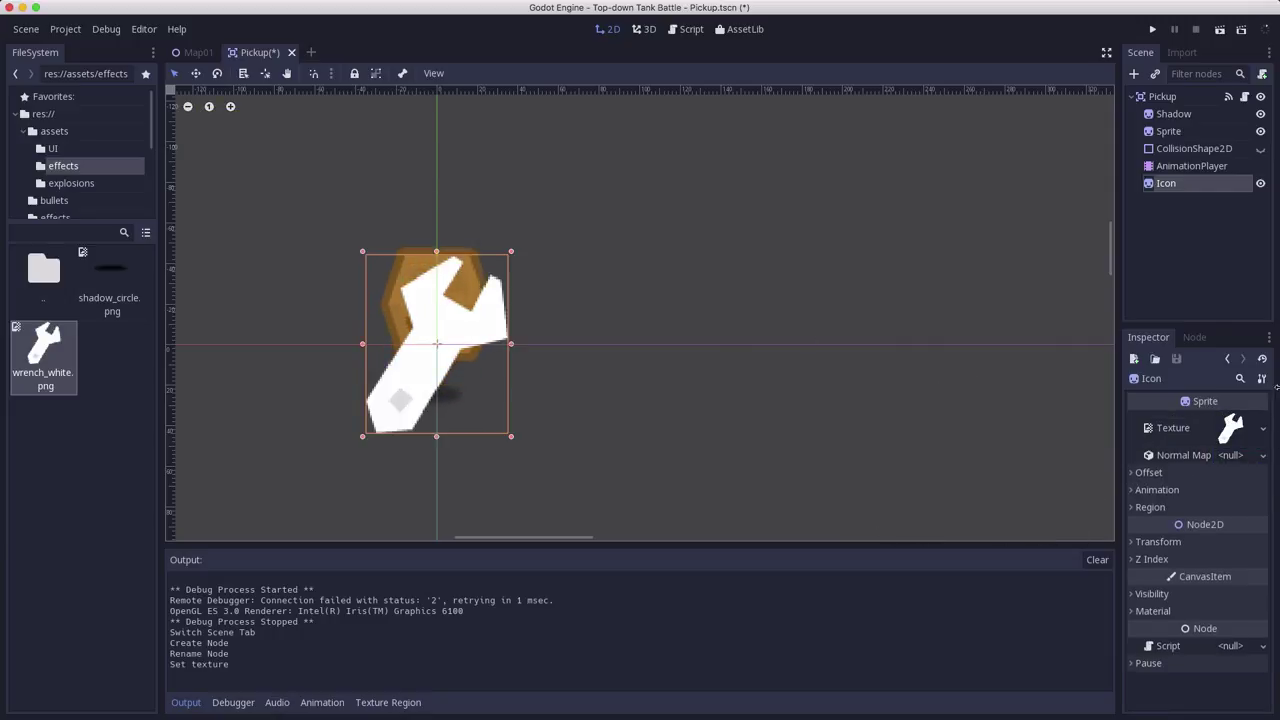
{"action": "left_click", "coordinate": [1173, 509]}
{"action": "left_click", "coordinate": [1173, 509]}
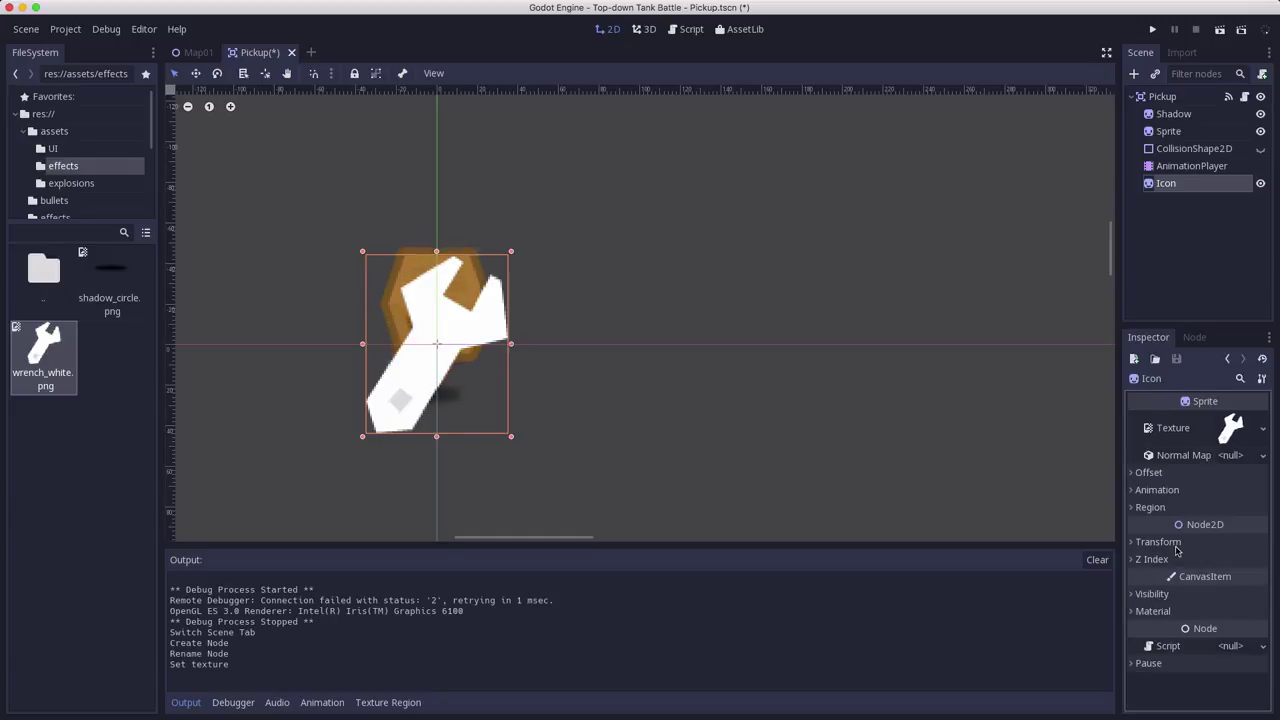
Scale the Icon to 0.7 and place it at position (0, -85) above the crate
{"action": "left_click", "coordinate": [1176, 545]}
{"action": "left_click", "coordinate": [1224, 595]}
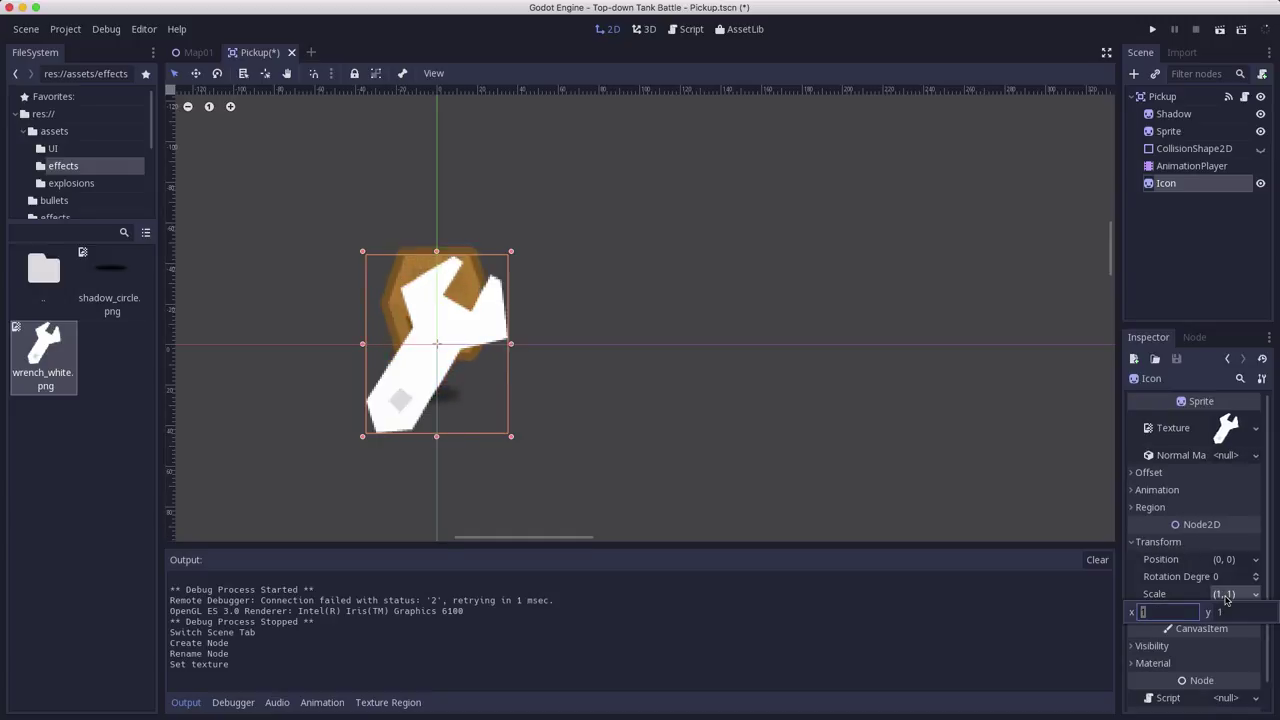
{"action": "type", "text": ".7"}
{"action": "key", "text": "Tab"}
{"action": "key", "text": "Return"}
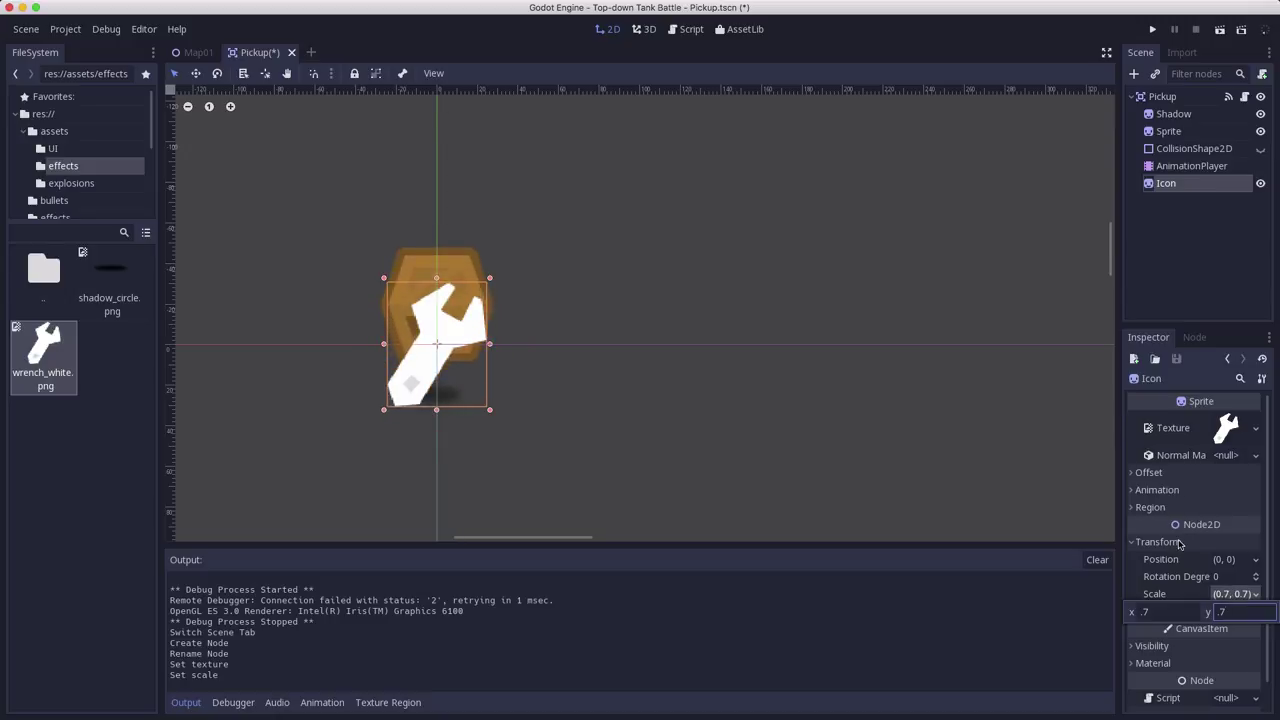
{"action": "left_click", "coordinate": [1226, 565]}
{"action": "left_click", "coordinate": [1226, 565]}
{"action": "left_click", "coordinate": [1234, 574]}
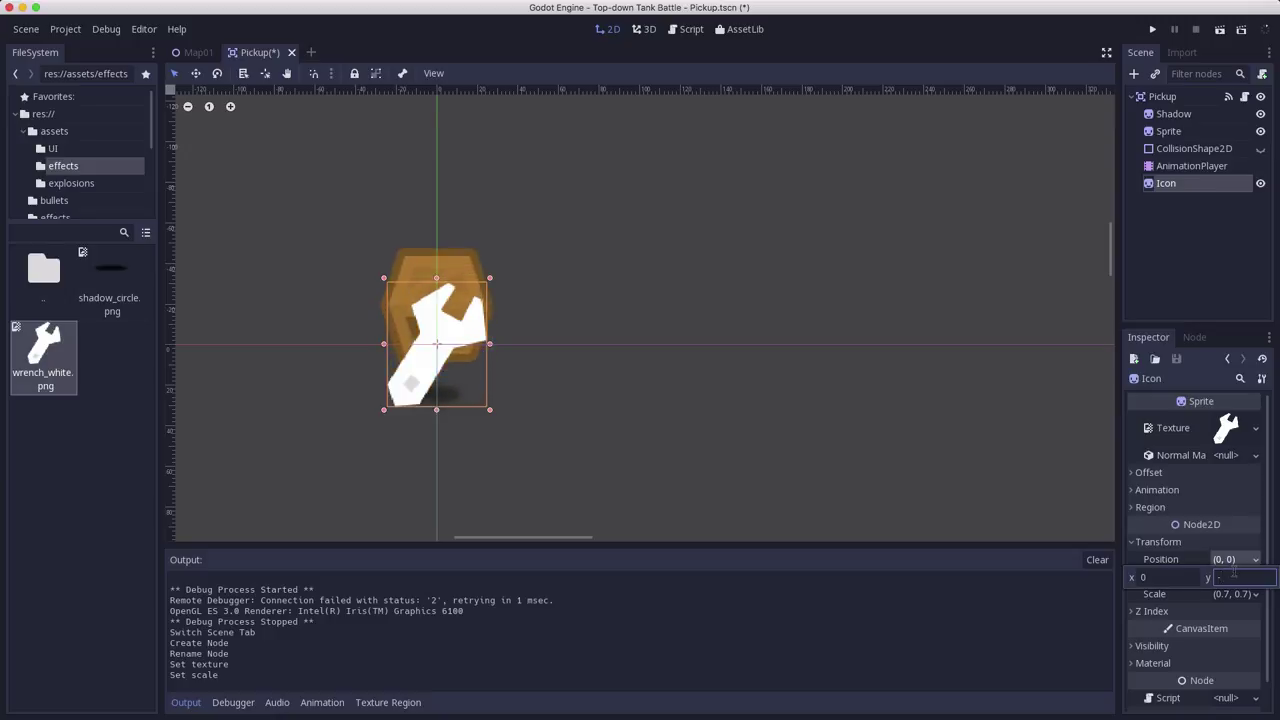
{"action": "type", "text": "-85"}
{"action": "key", "text": "Return"}
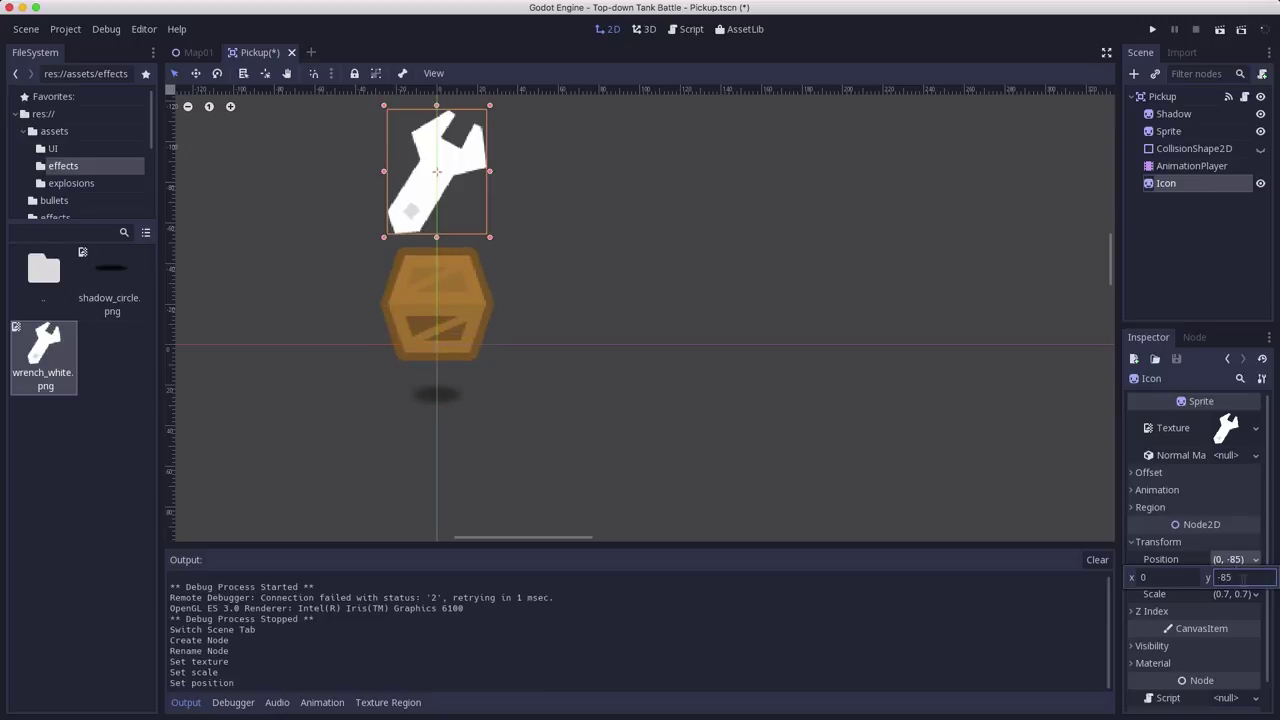
{"action": "middle_click_drag", "start_coordinate": [586, 271], "coordinate": [693, 346]}
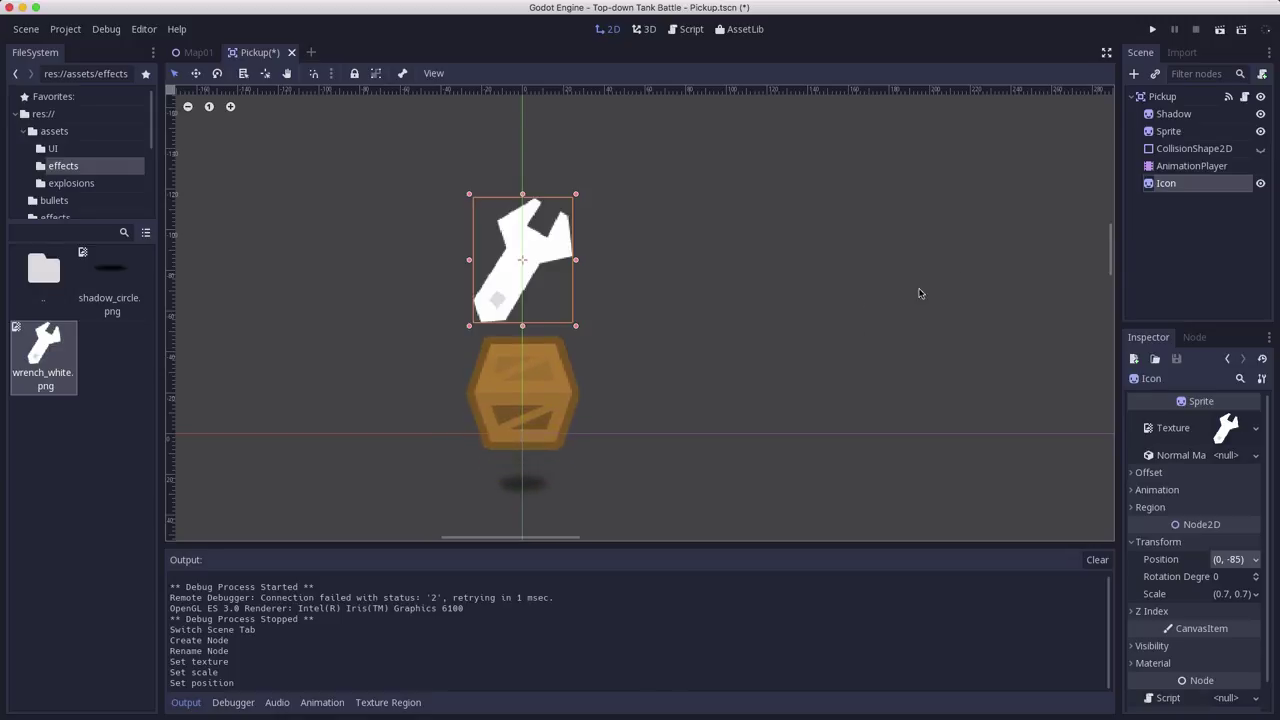
{"action": "left_click", "coordinate": [1191, 165]}
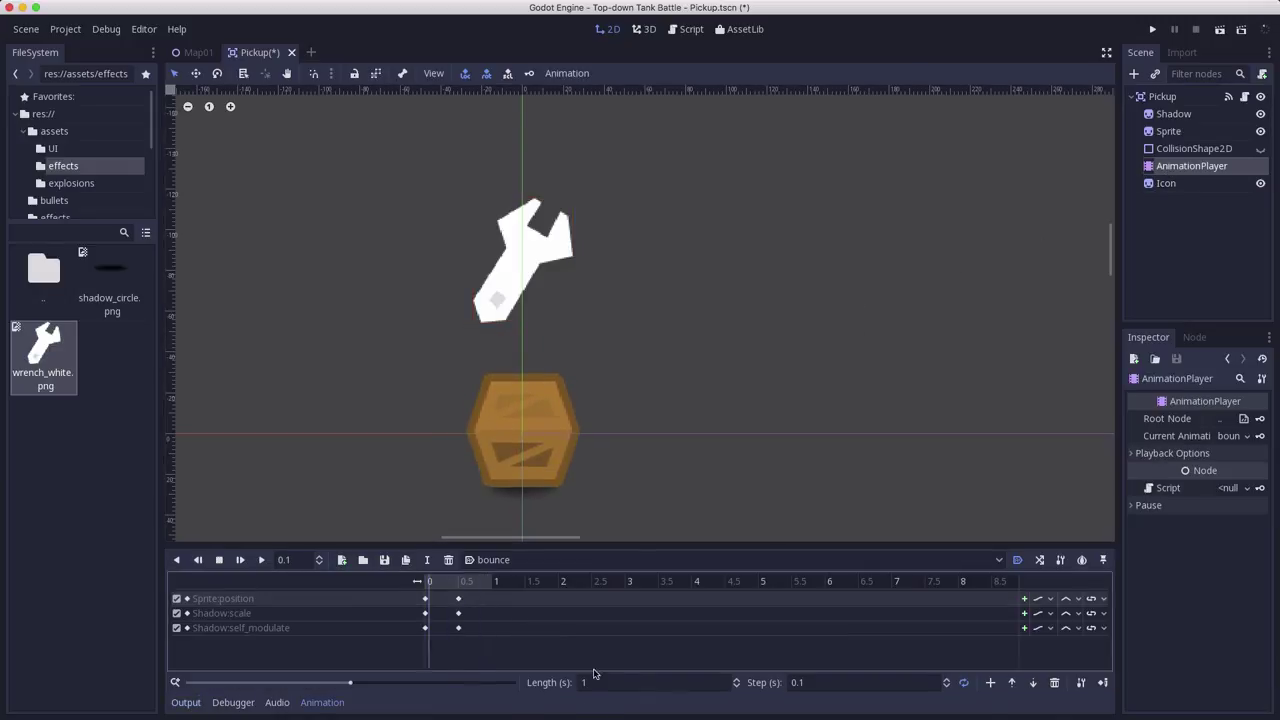
At 0 s, key the Icon's 0.7 scale, creating an Icon:scale track
{"action": "key", "text": "s"}
{"action": "left_click", "coordinate": [425, 598]}
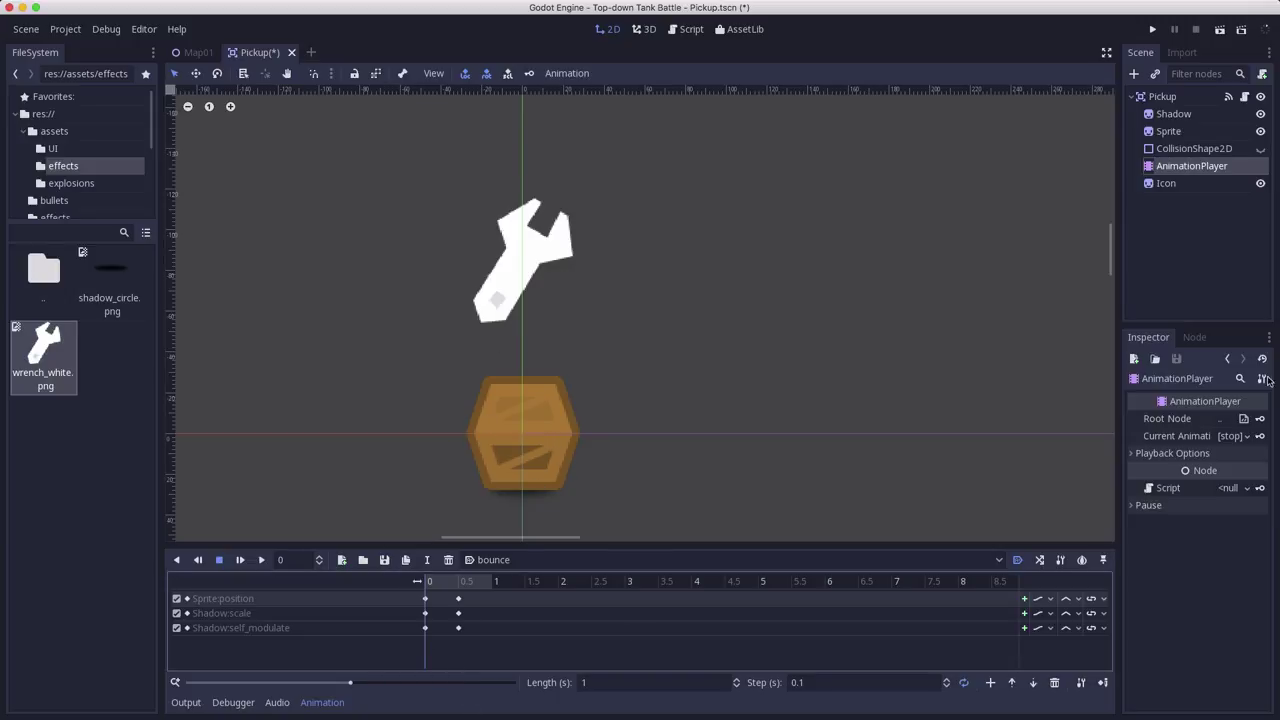
{"action": "left_click", "coordinate": [1189, 185]}
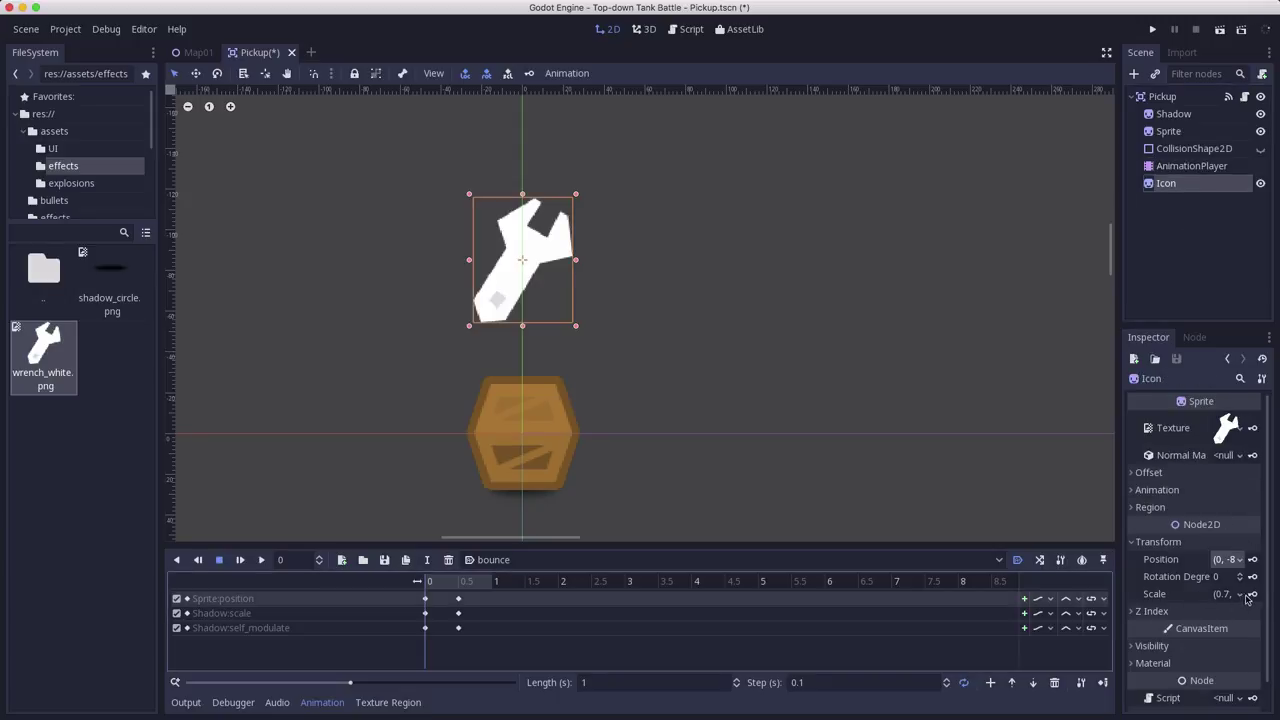
{"action": "left_click", "coordinate": [1252, 597]}
{"action": "left_click", "coordinate": [699, 387]}
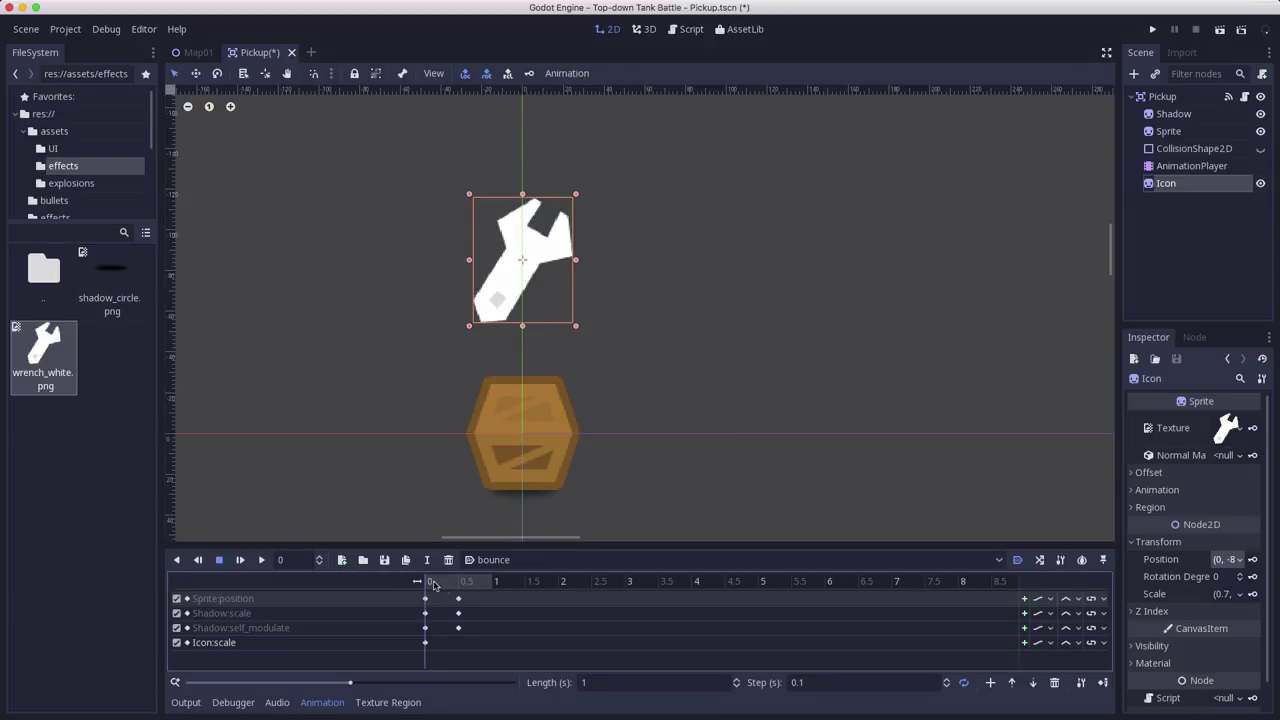
At 1 s, set the Icon scale to 0.5 and key it
{"action": "left_click", "coordinate": [494, 583]}
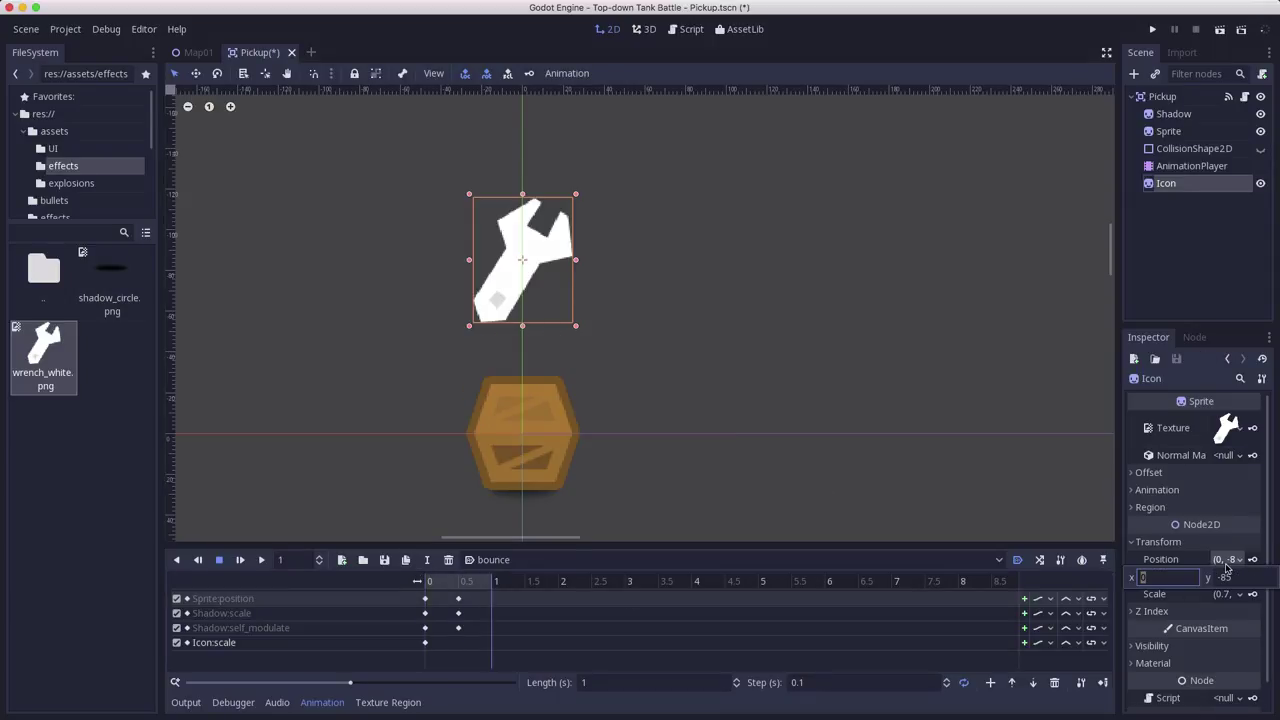
{"action": "left_click", "coordinate": [1228, 594]}
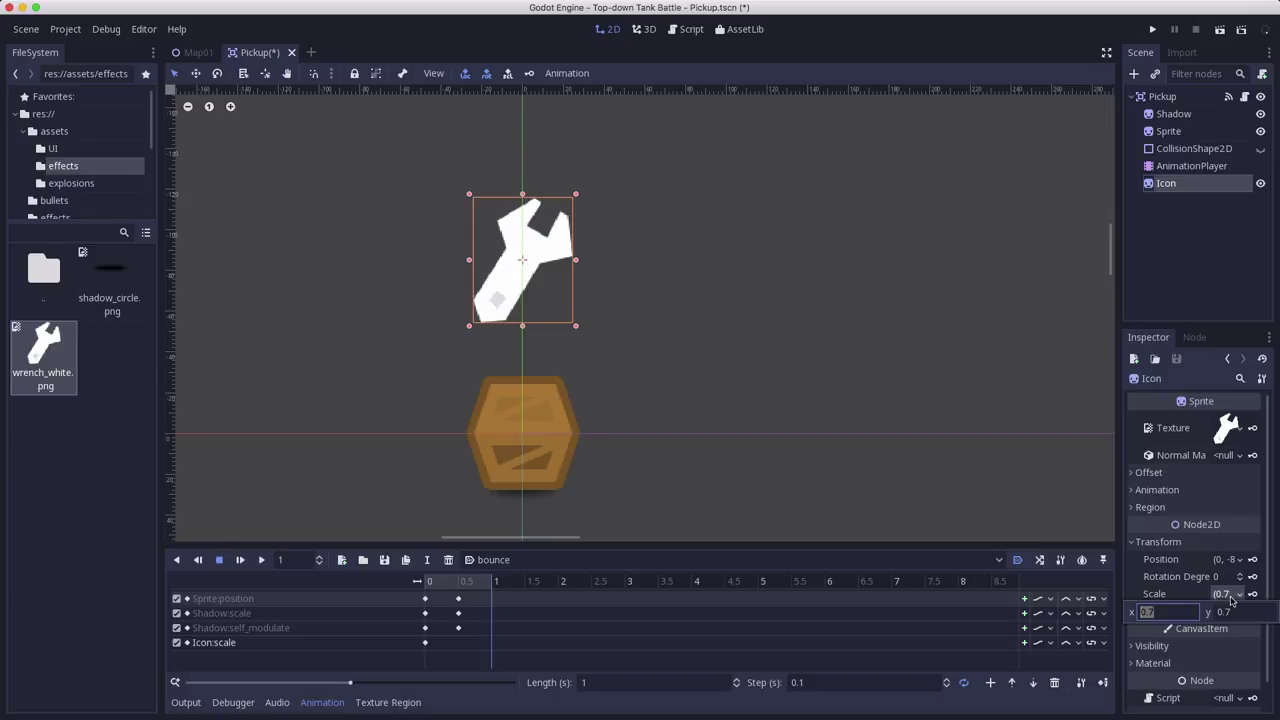
{"action": "type", "text": "1"}
{"action": "key", "text": "Tab"}
{"action": "key", "text": "BackSpace"}
{"action": "type", "text": ".5"}
{"action": "key", "text": "Tab"}
{"action": "type", "text": ".5"}
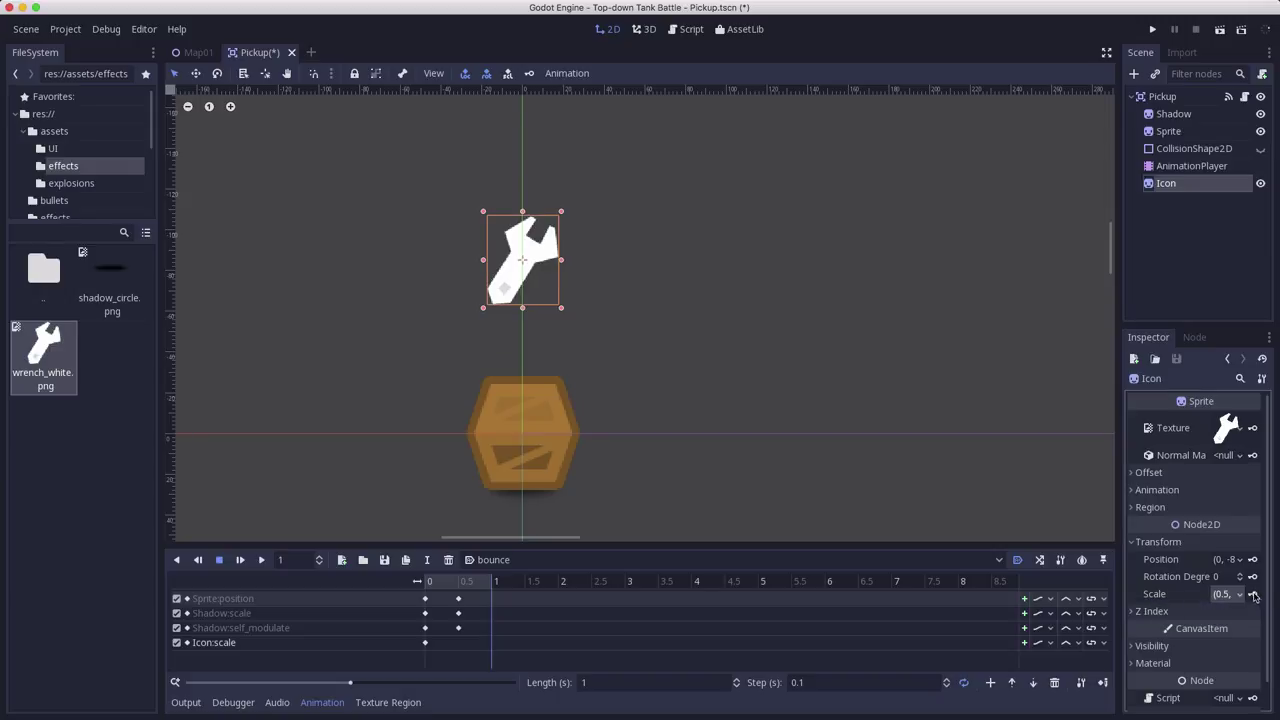
{"action": "left_click", "coordinate": [1252, 594]}
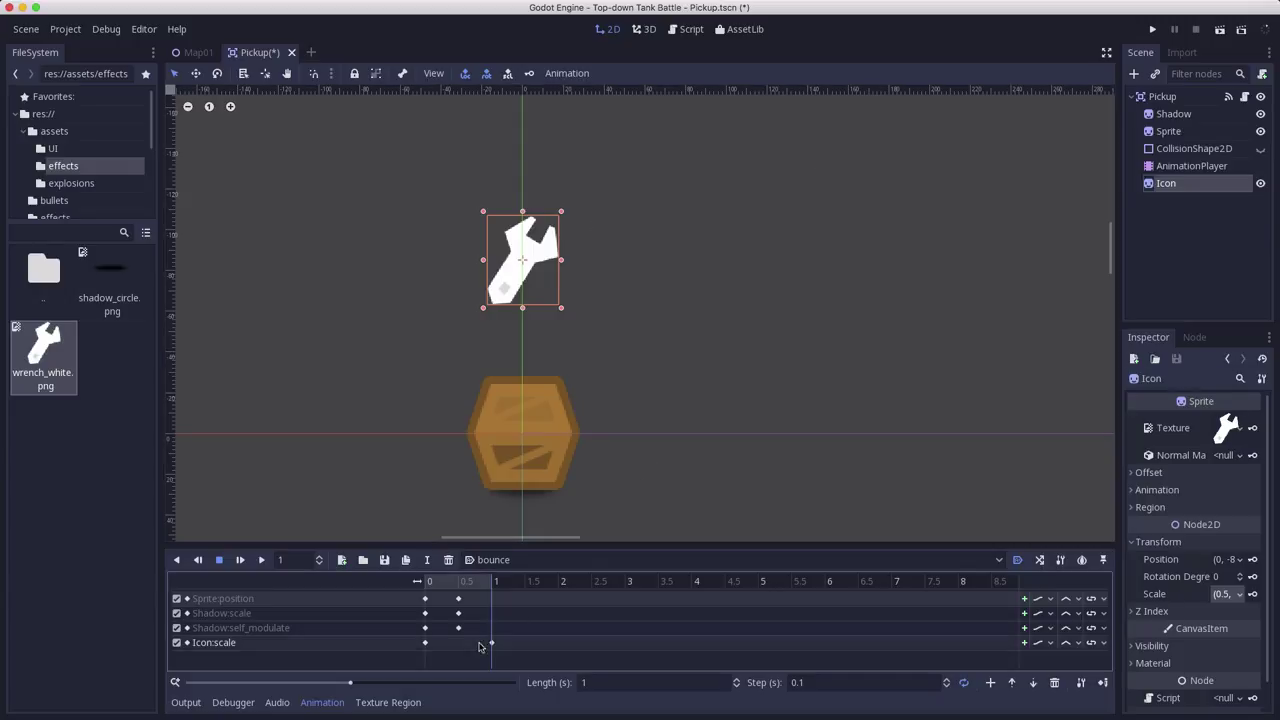
Return the playhead to the start and open the Icon's Self Modulate colour
{"action": "left_click_drag", "start_coordinate": [480, 585], "coordinate": [415, 588]}
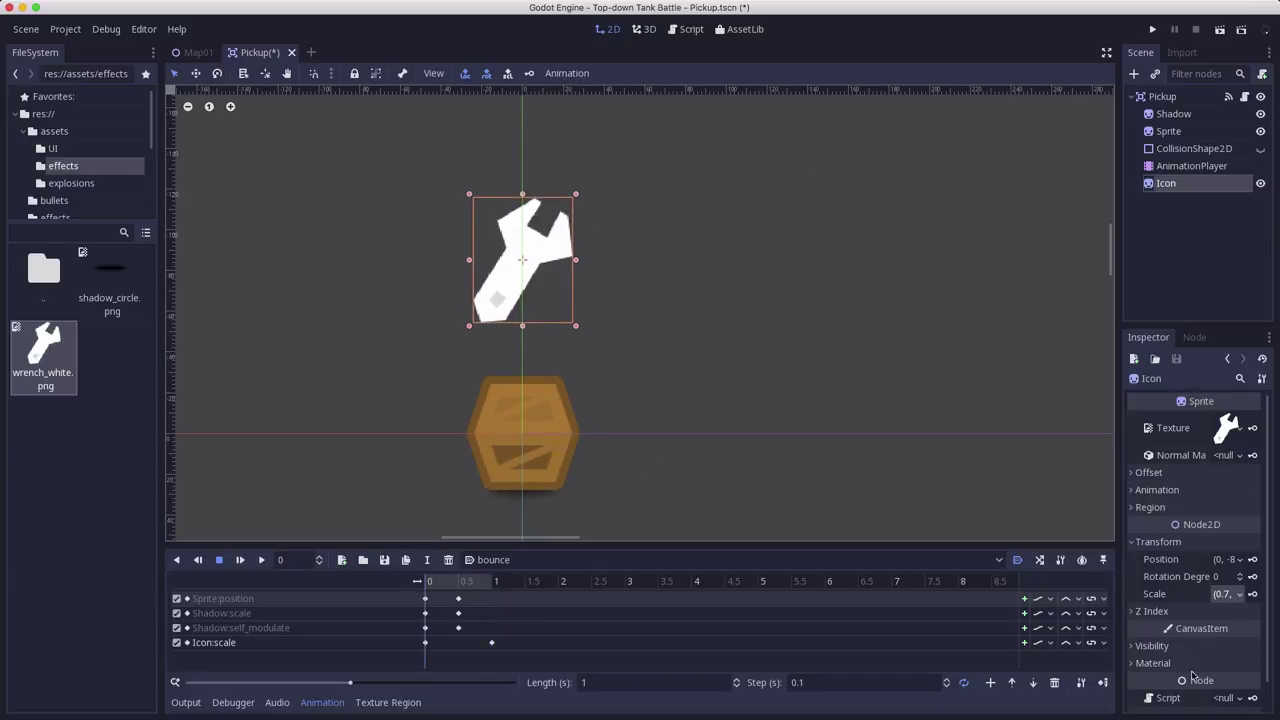
{"action": "scroll", "coordinate": [1194, 677], "scroll_direction": "down", "scroll_amount": 1}
{"action": "left_click", "coordinate": [1152, 622]}
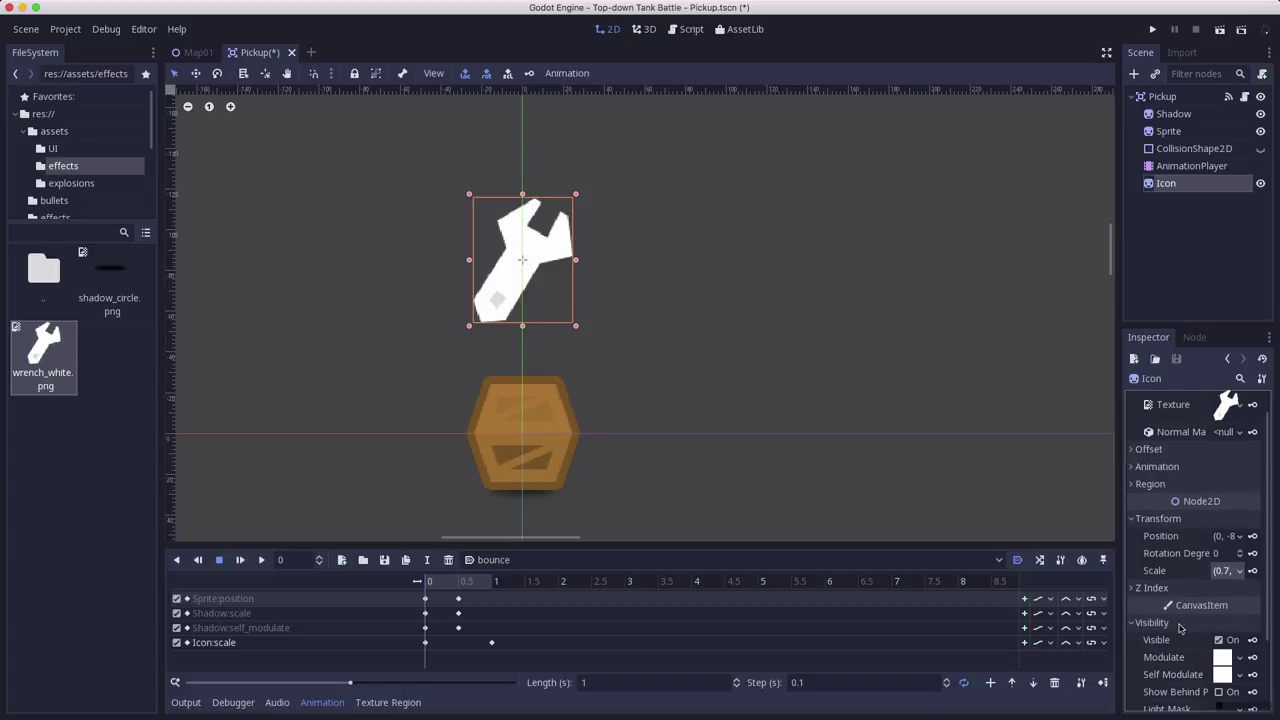
{"action": "left_click", "coordinate": [1222, 674]}
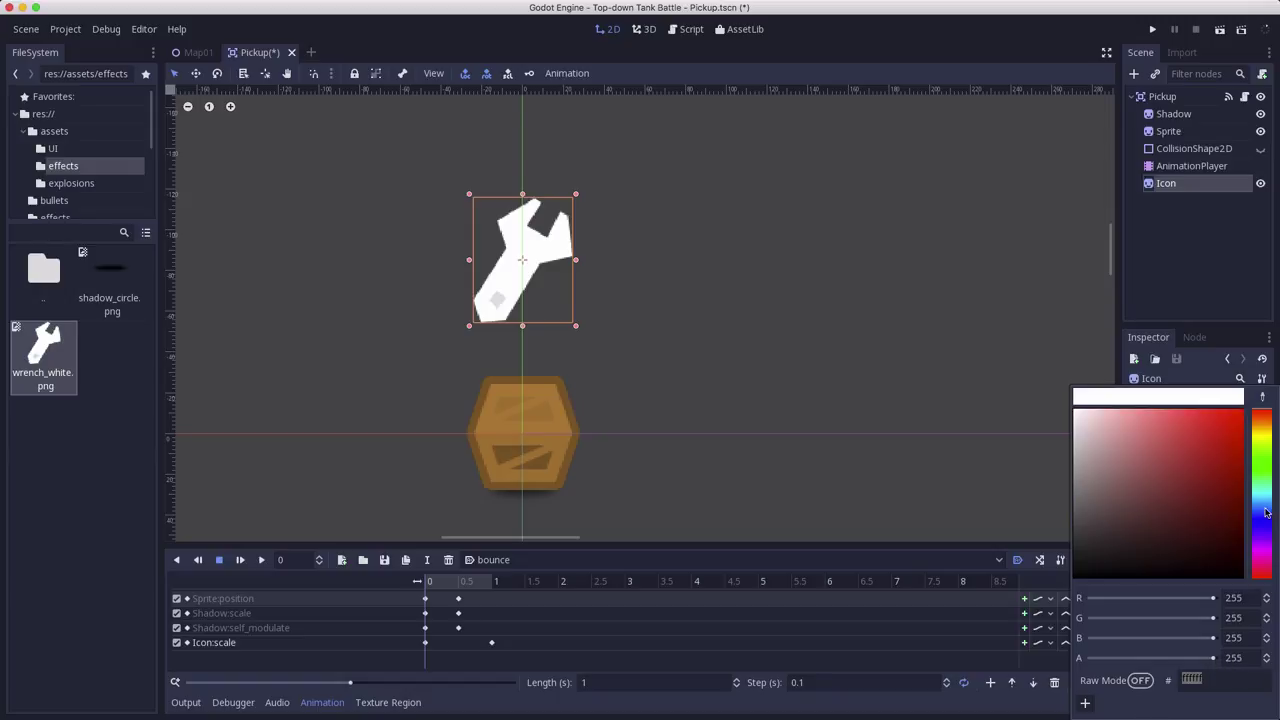
Key the Icon's opaque Self Modulate at 0 s, creating an Icon:self_modulate track
{"action": "key", "text": "Escape"}
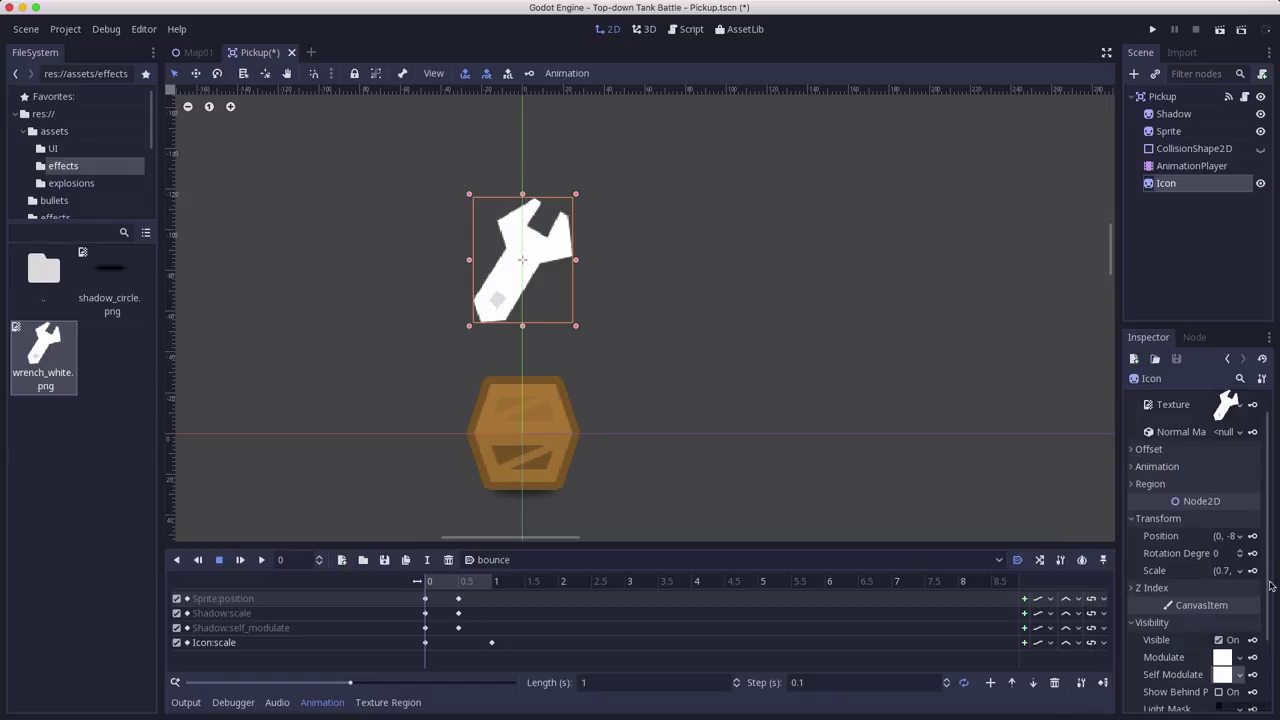
{"action": "left_click", "coordinate": [1254, 675]}
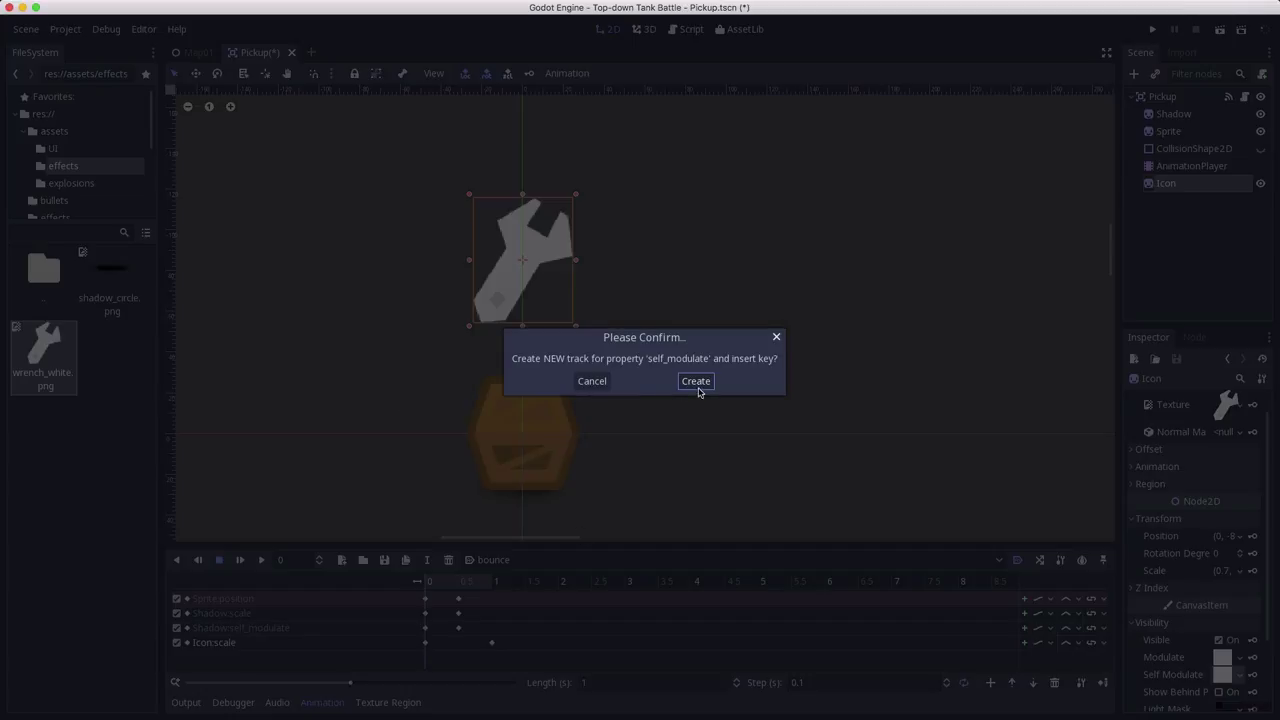
{"action": "left_click", "coordinate": [696, 381]}
At 1 s, set the wrench alpha to 0 and key it, then save Pickup.tscn and preview
{"action": "left_click_drag", "start_coordinate": [430, 588], "coordinate": [491, 591]}
{"action": "left_click", "coordinate": [1227, 676]}
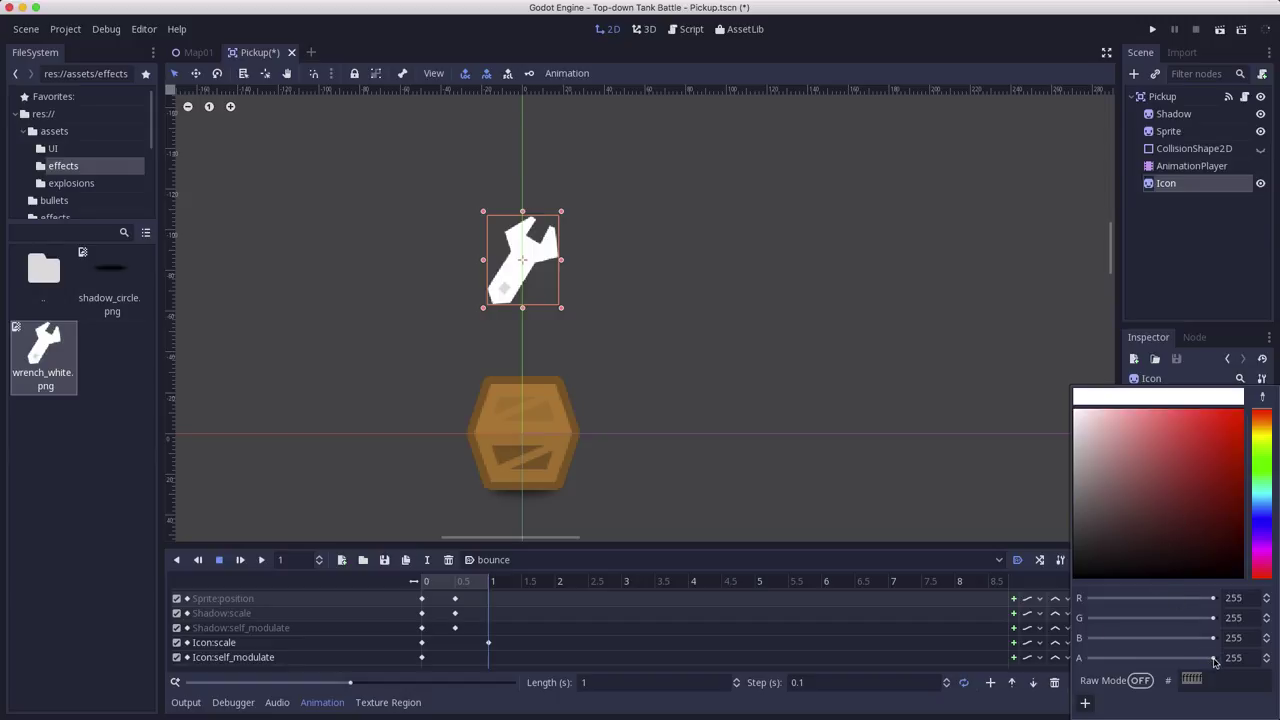
{"action": "left_click_drag", "start_coordinate": [1212, 658], "coordinate": [1091, 660]}
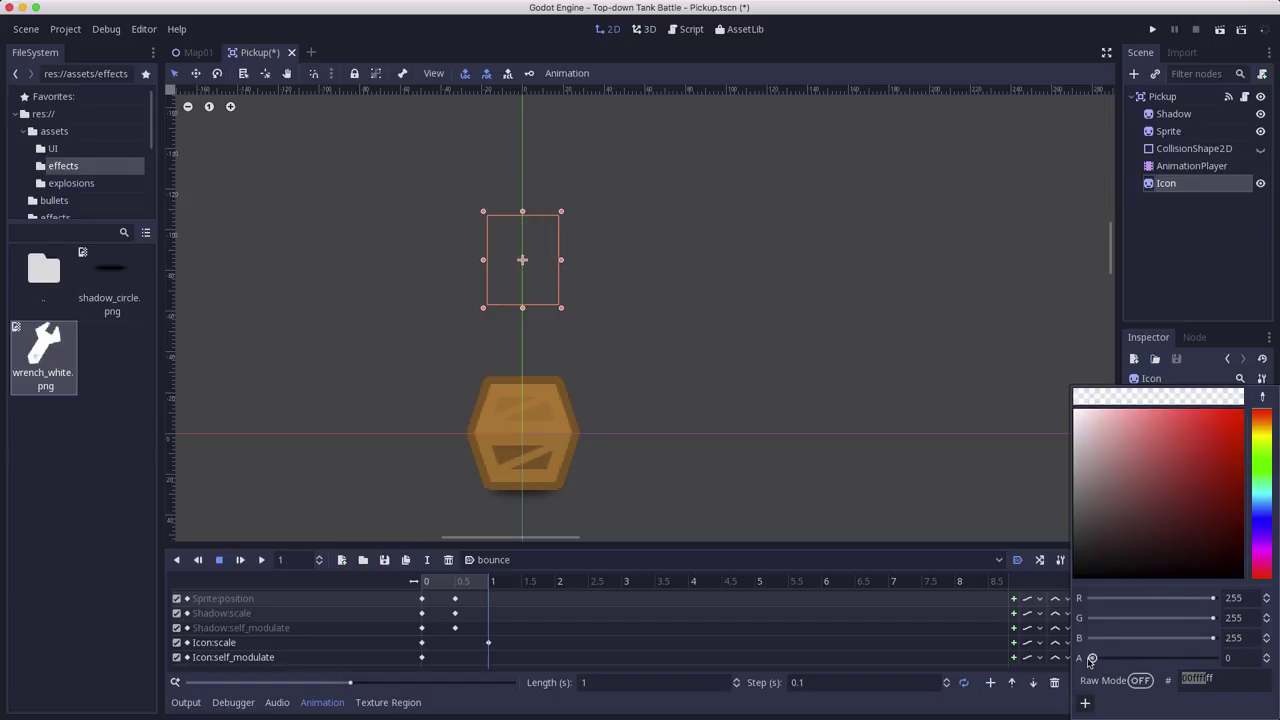
{"action": "left_click", "coordinate": [1070, 605]}
{"action": "left_click", "coordinate": [1253, 677]}
{"action": "key", "text": "super+s"}
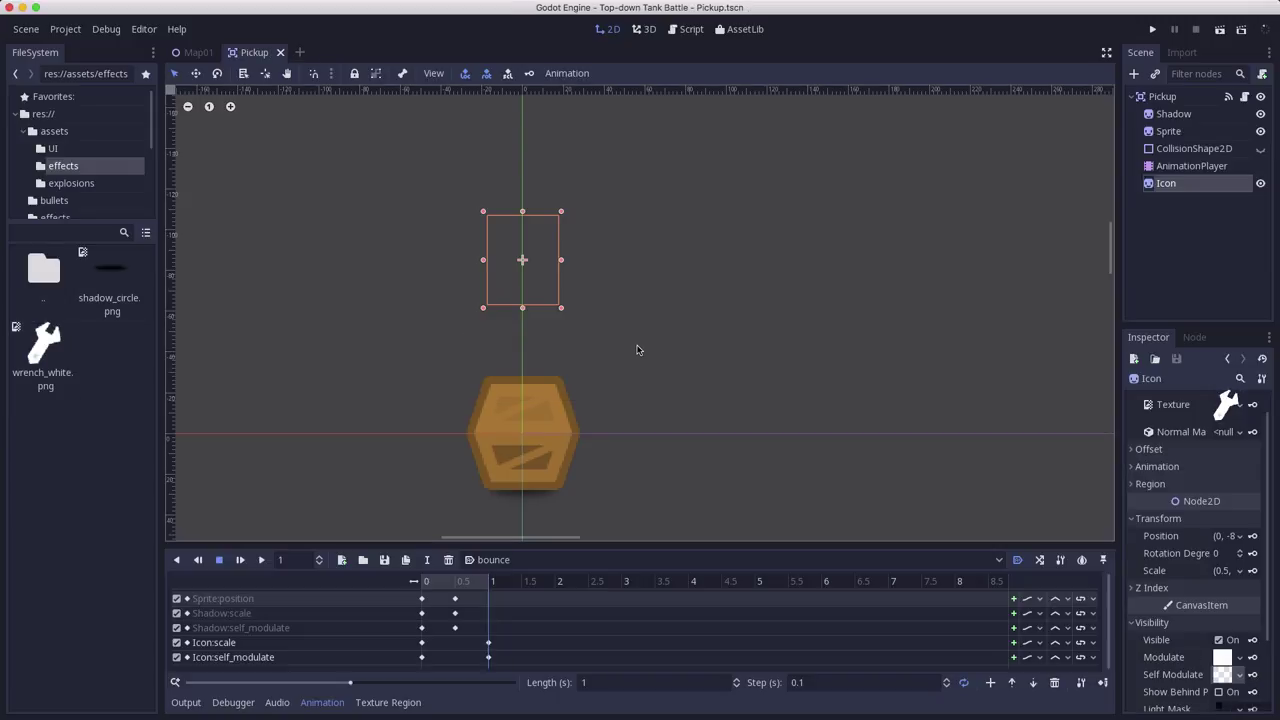
{"action": "left_click", "coordinate": [262, 560]}
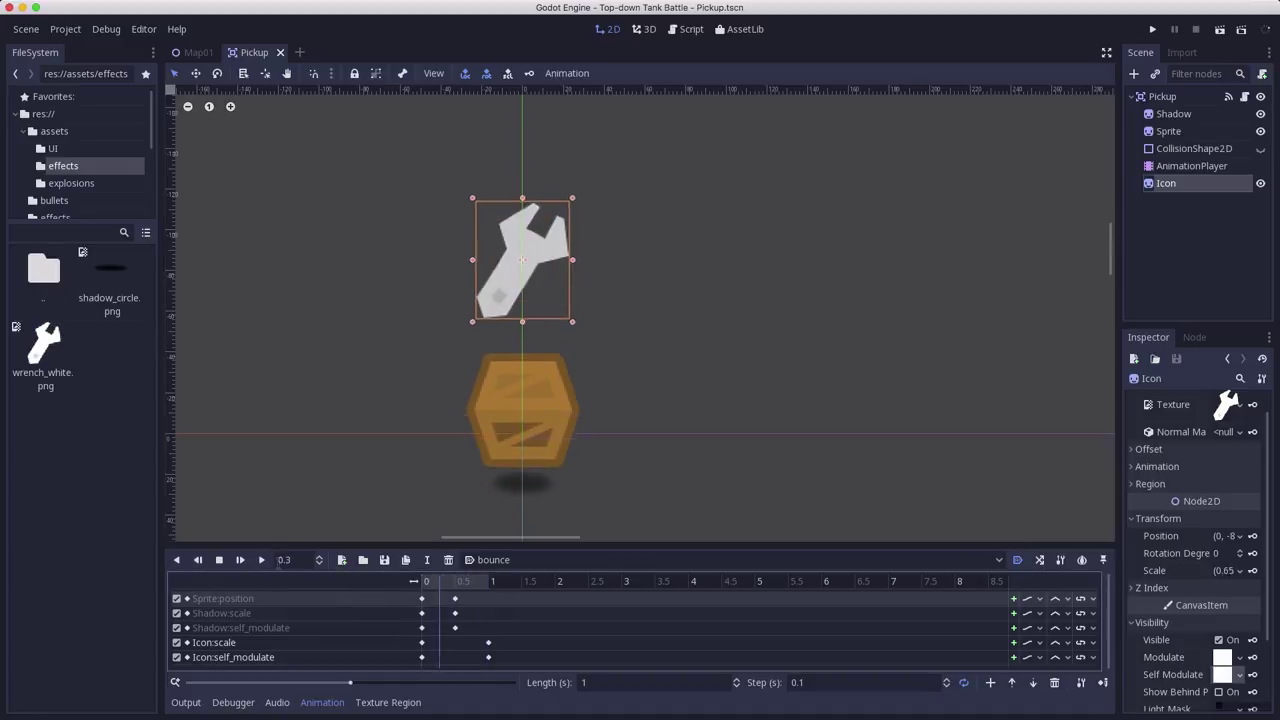
Tint the wrench icon's Modulate bright green (#5bdc03) and save Pickup.tscn
{"action": "key", "text": "ctrl+s"}
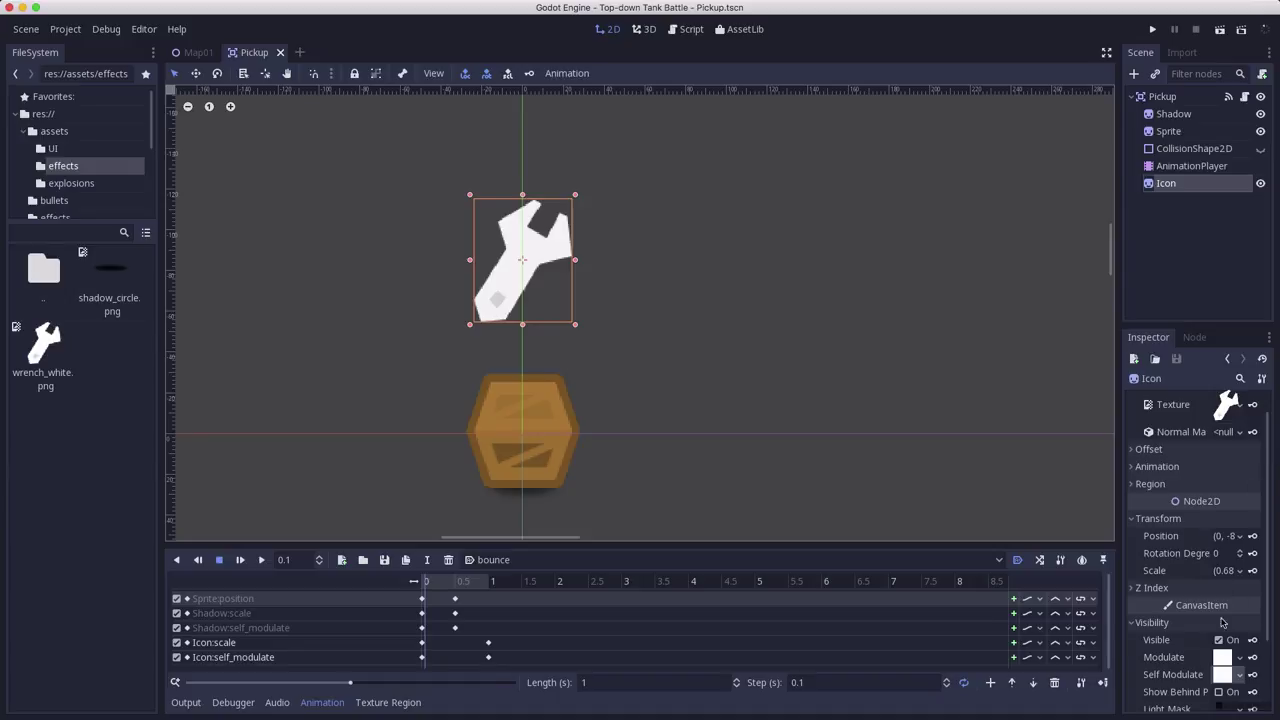
{"action": "left_click", "coordinate": [1224, 658]}
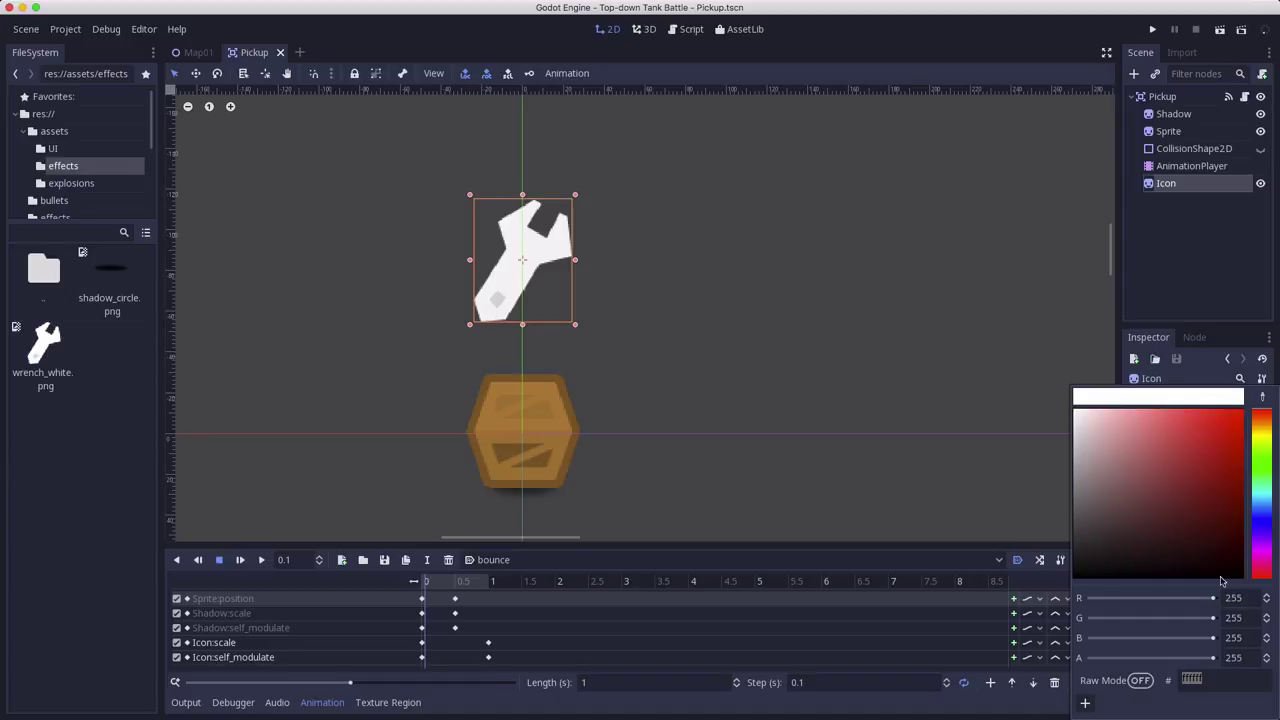
{"action": "left_click", "coordinate": [1260, 463]}
{"action": "left_click", "coordinate": [1243, 435]}
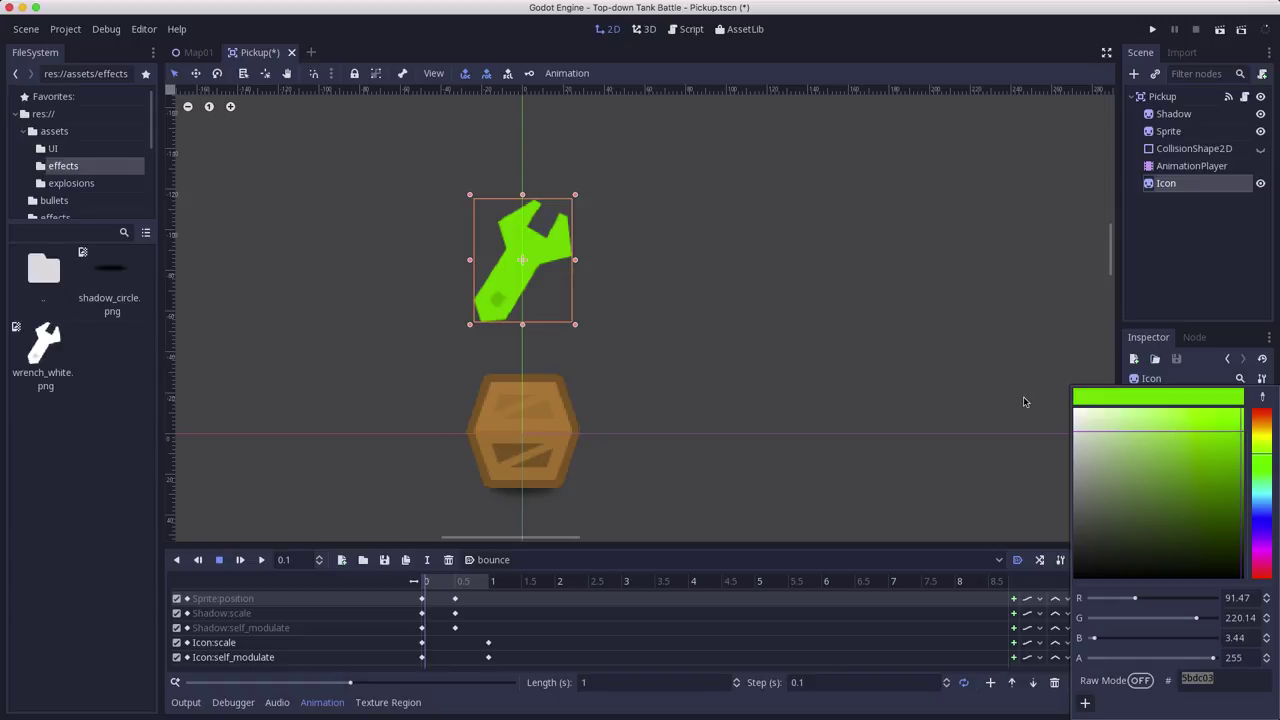
{"action": "left_click", "coordinate": [791, 366]}
{"action": "key", "text": "ctrl+s"}
{"action": "left_click", "coordinate": [193, 53]}
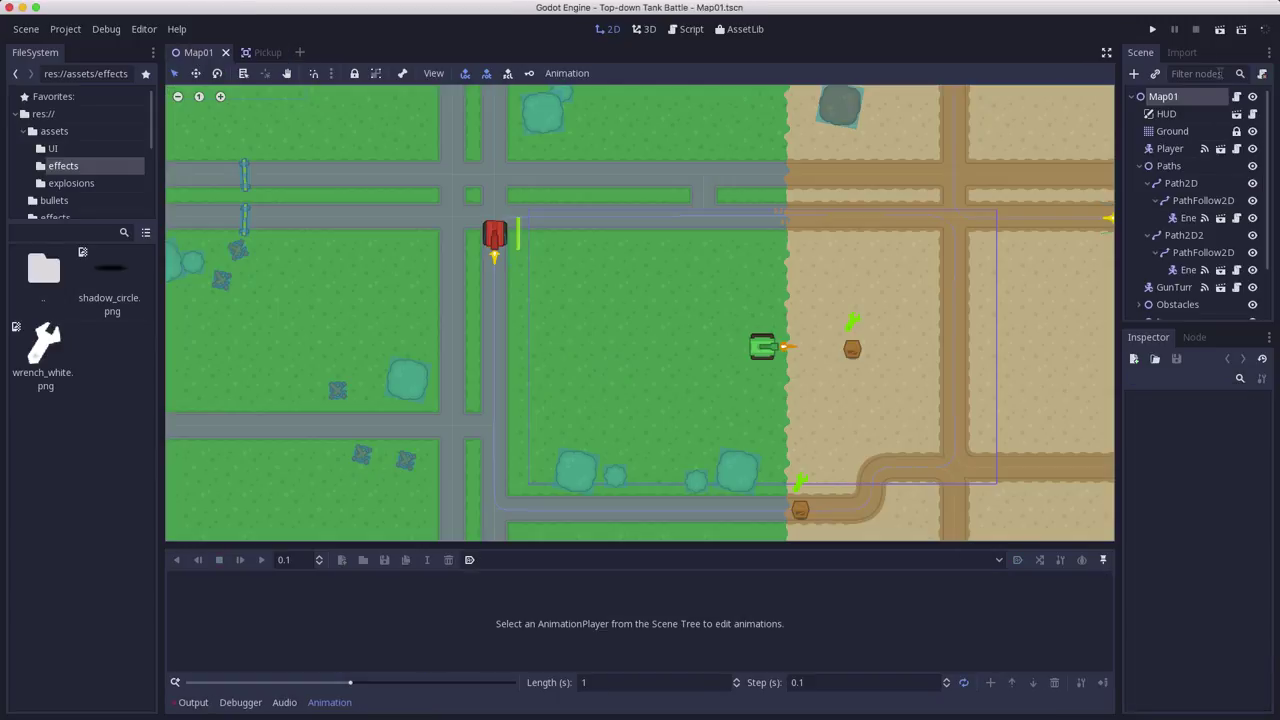
{"action": "key", "text": "ctrl+s"}
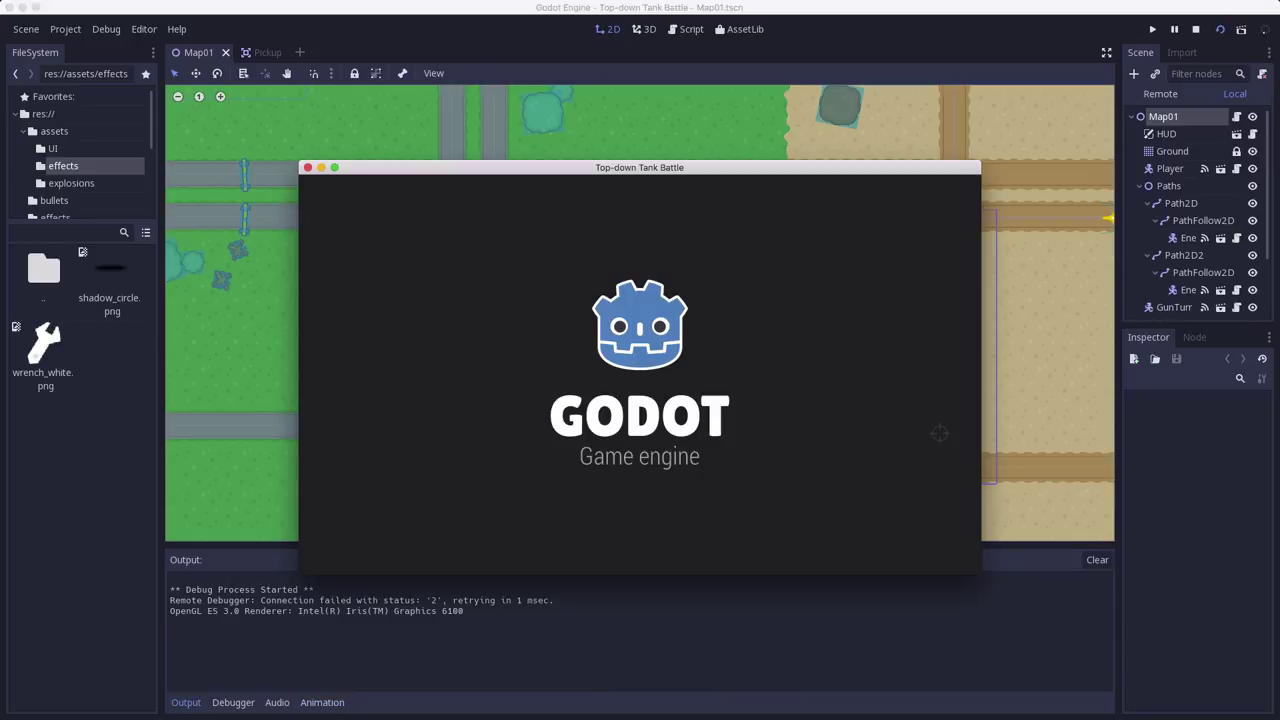
{"action": "key", "text": "d"}
{"action": "key", "text": "w"}
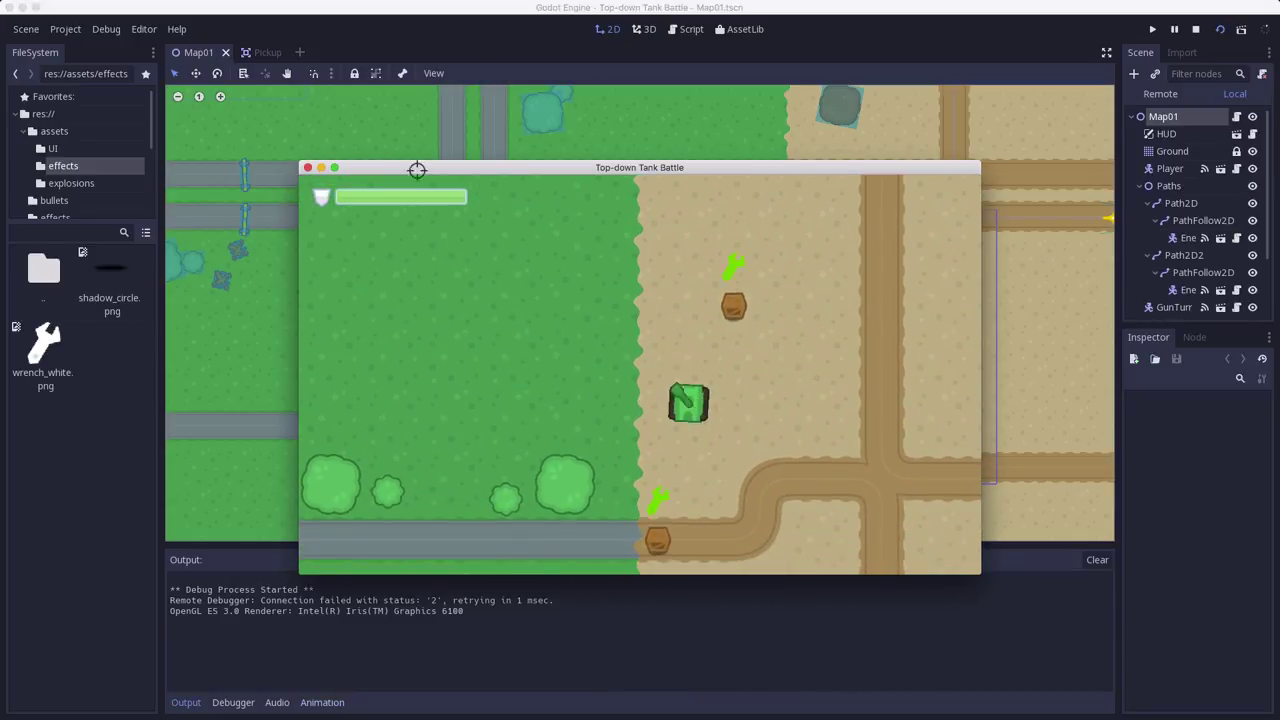
{"action": "left_click", "coordinate": [307, 168]}
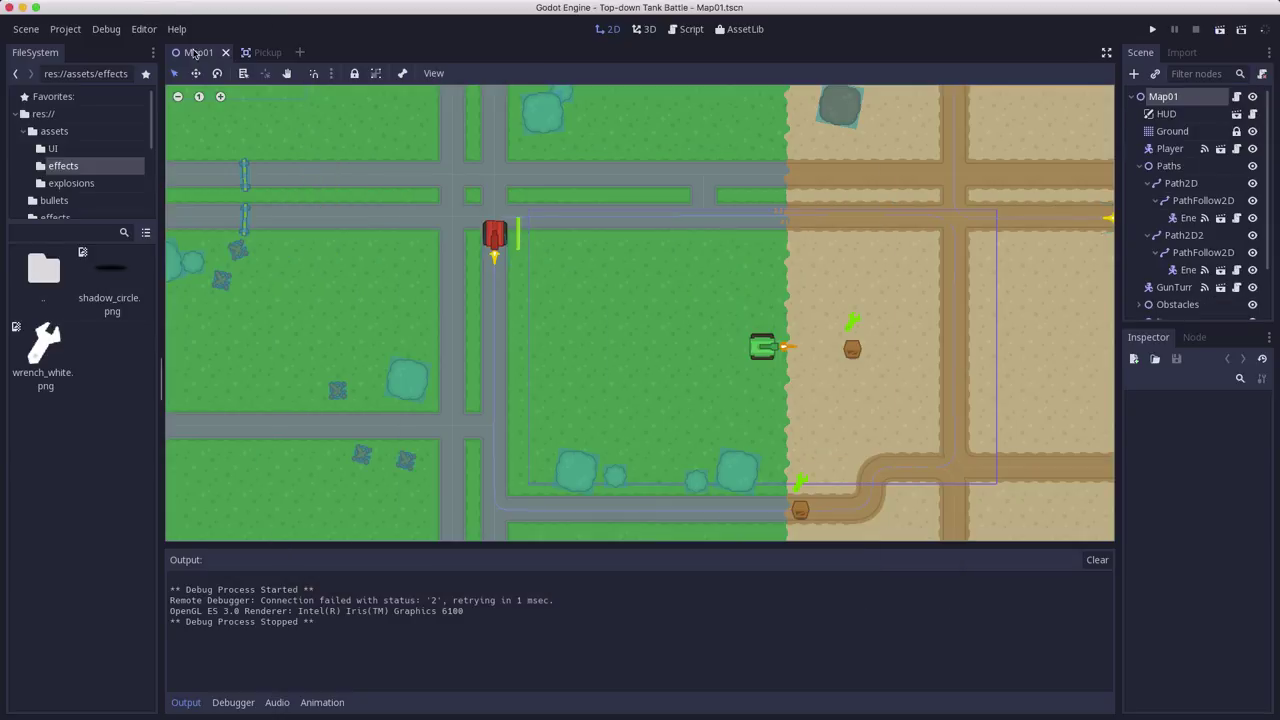
In the Pickup scene, shift the wrench's tint toward a purer green, about #42ff00
{"action": "left_click", "coordinate": [263, 54]}
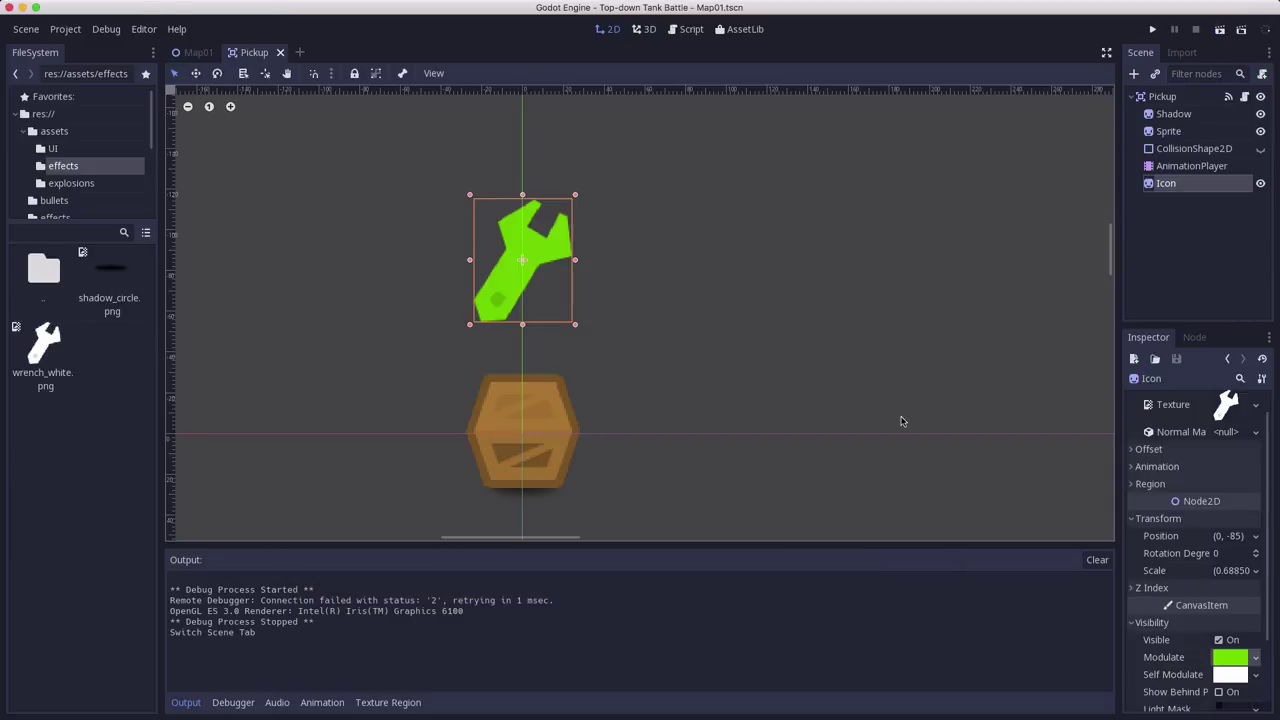
{"action": "left_click", "coordinate": [1230, 675]}
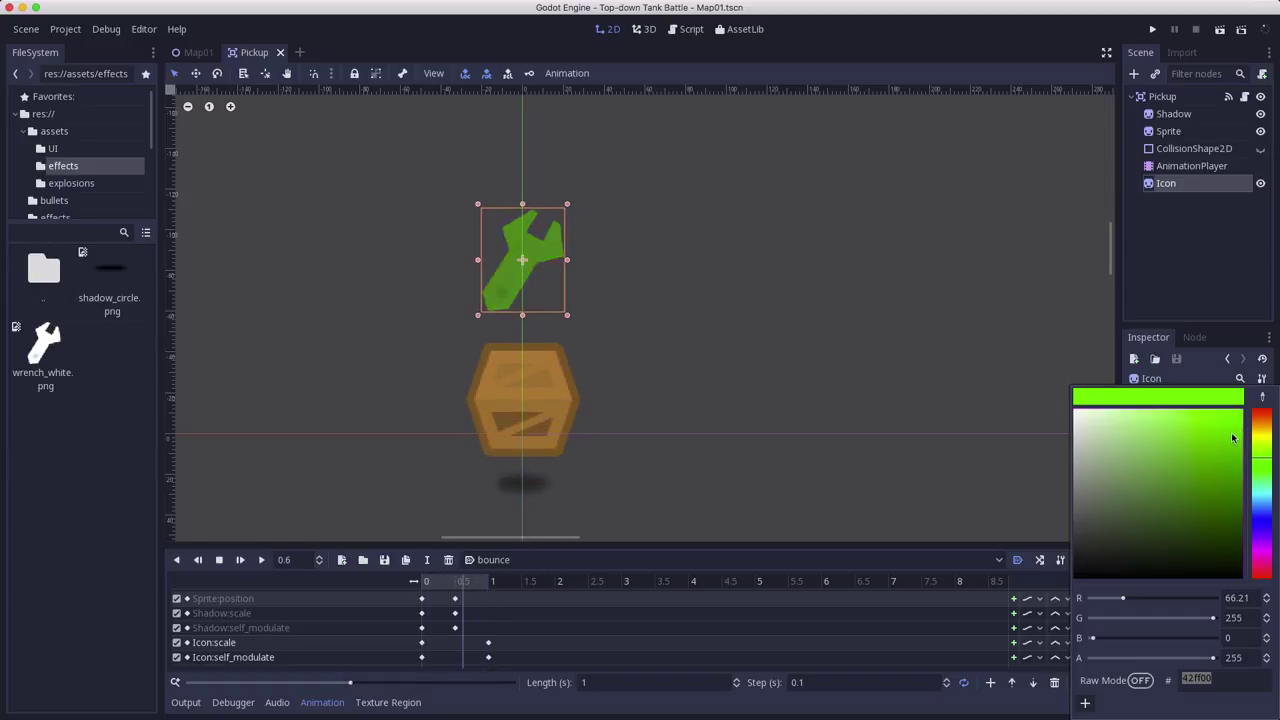
{"action": "left_click", "coordinate": [977, 439]}
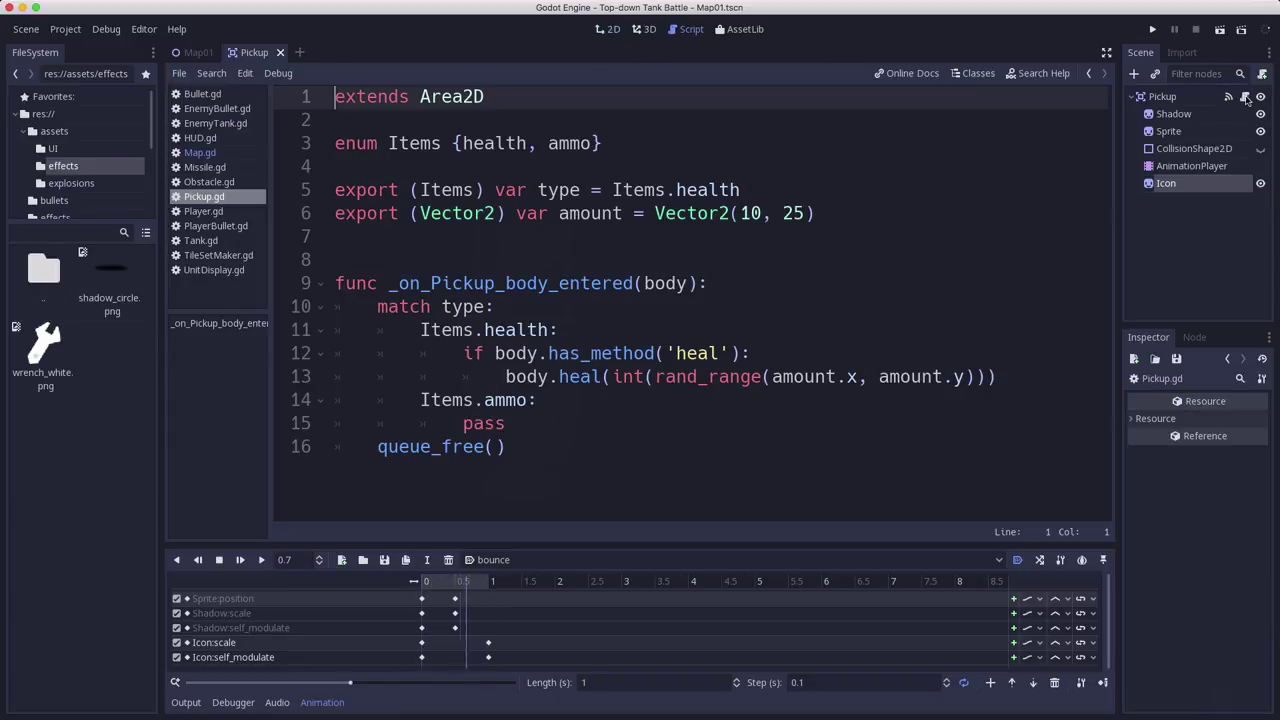
In Pickup.gd, review the health branch of the match that calls heal on the colliding body
{"action": "key", "text": "alt+3"}
{"action": "left_click_drag", "start_coordinate": [540, 309], "coordinate": [510, 425]}
{"action": "left_click", "coordinate": [515, 349]}
{"action": "left_click_drag", "start_coordinate": [517, 350], "coordinate": [901, 377]}
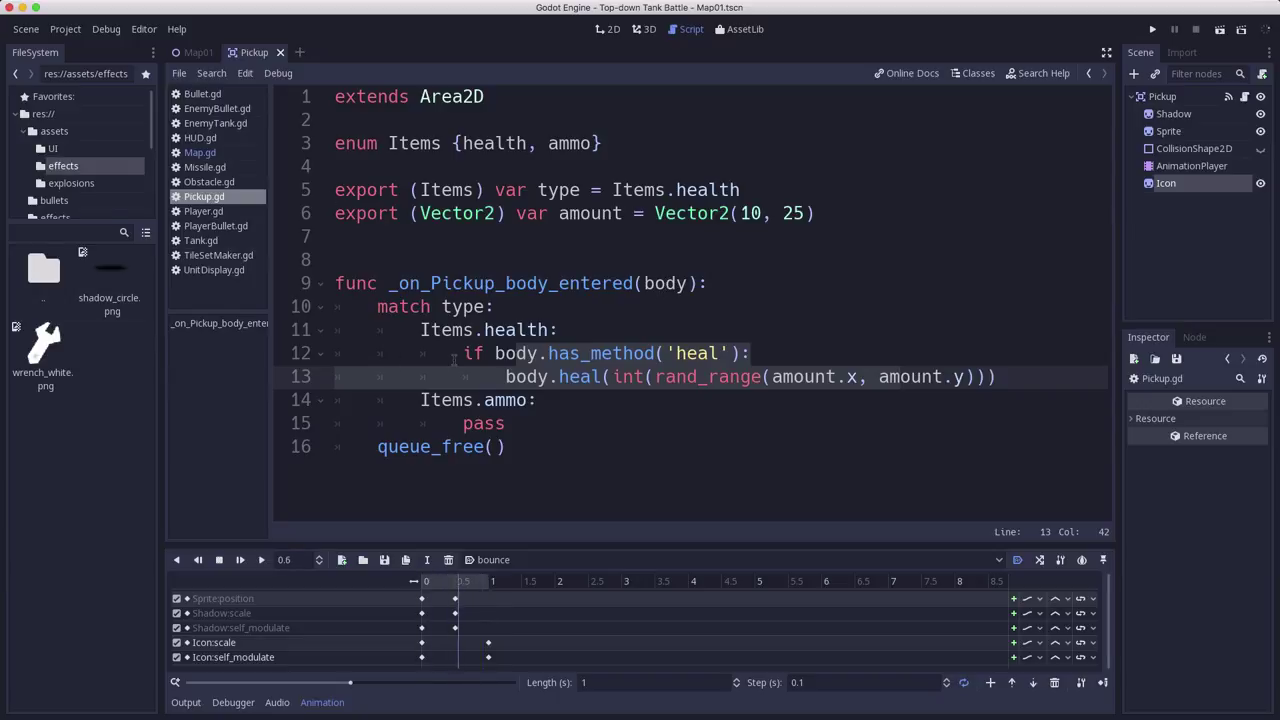
Below take_damage in Tank.gd, add func Heal(amount): with the body health += amount
{"action": "left_click", "coordinate": [216, 241]}
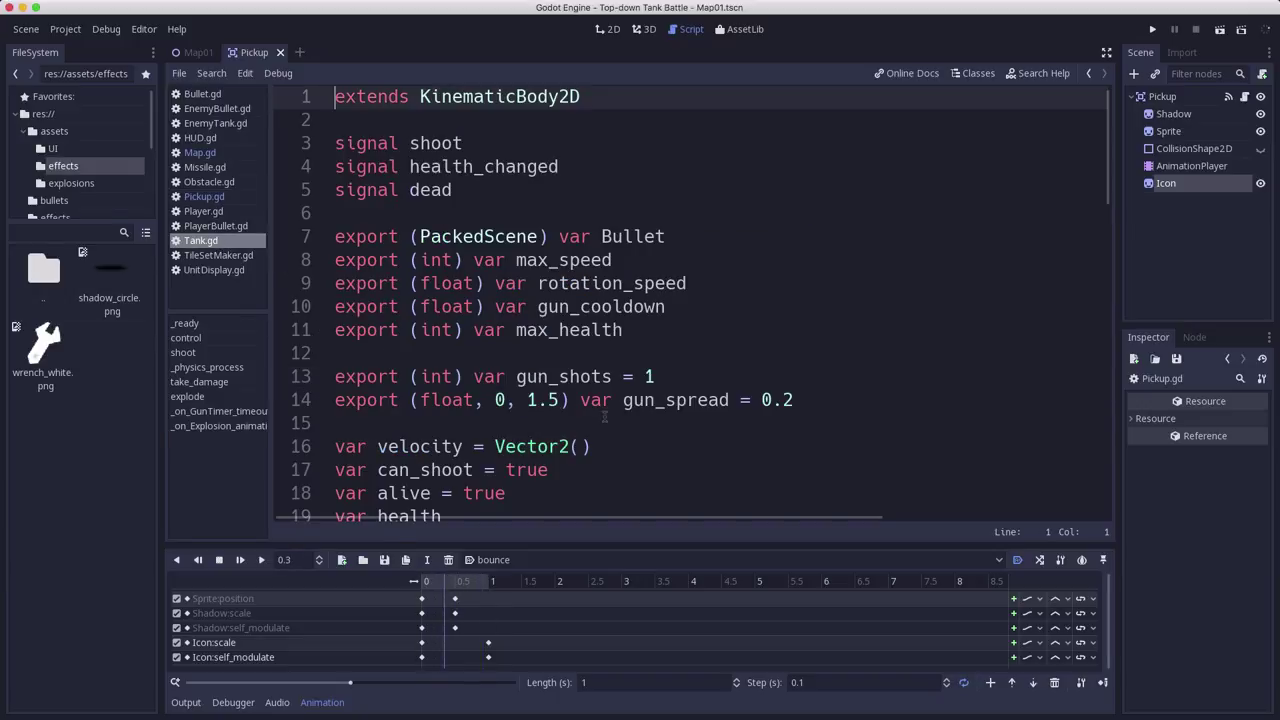
{"action": "scroll", "coordinate": [604, 417], "scroll_direction": "down", "scroll_amount": 13}
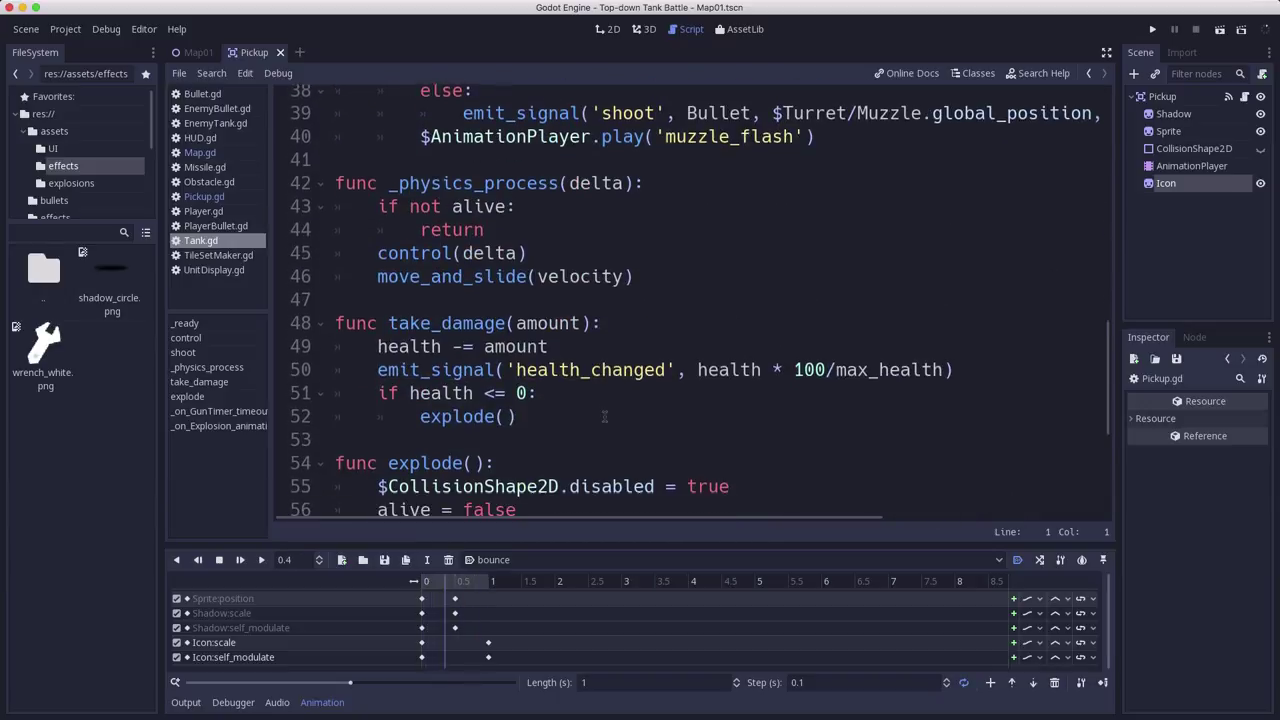
{"action": "left_click", "coordinate": [461, 392]}
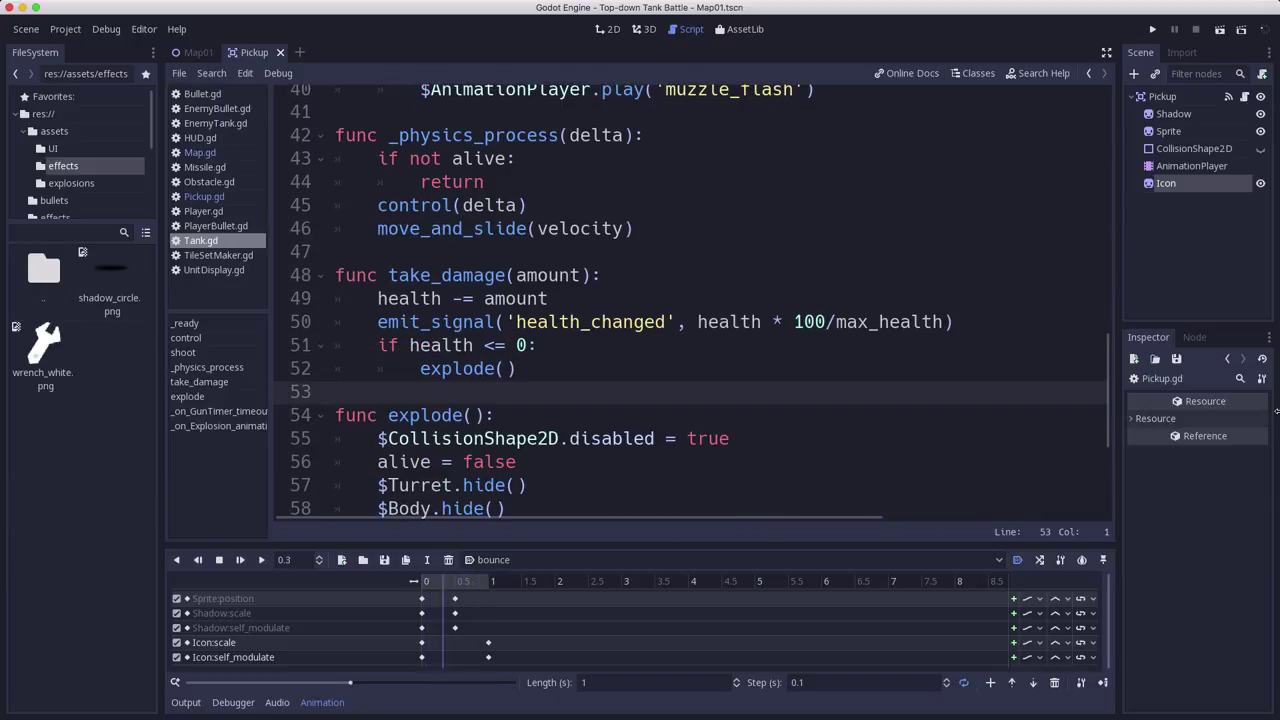
{"action": "key", "text": "Return"}
{"action": "type", "text": "func He"}
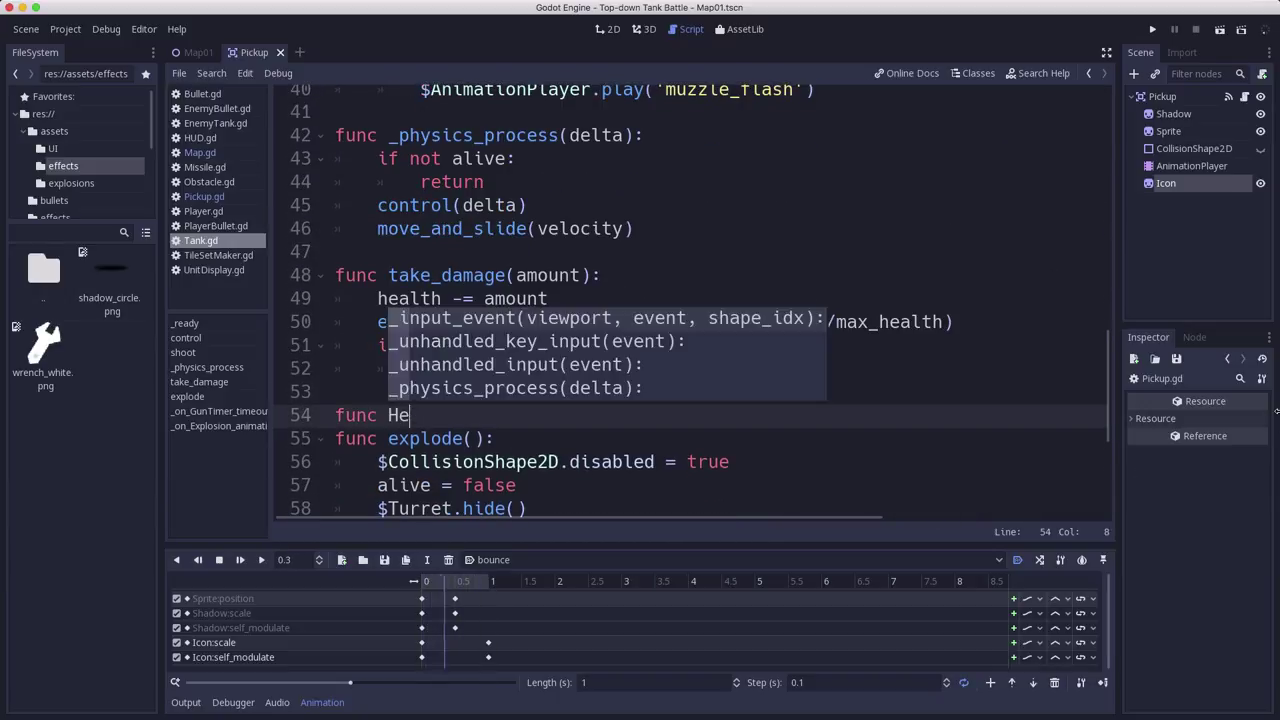
{"action": "type", "text": "al(am"}
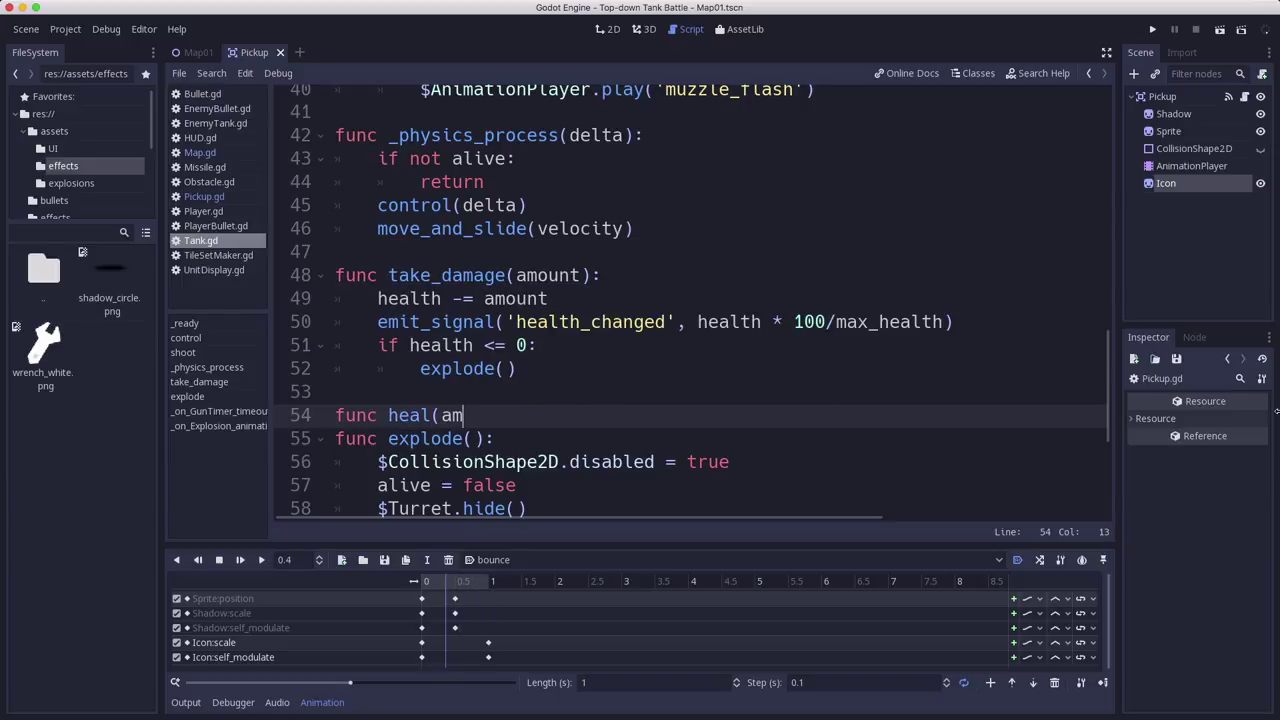
{"action": "type", "text": "ount):"}
{"action": "key", "text": "Return"}
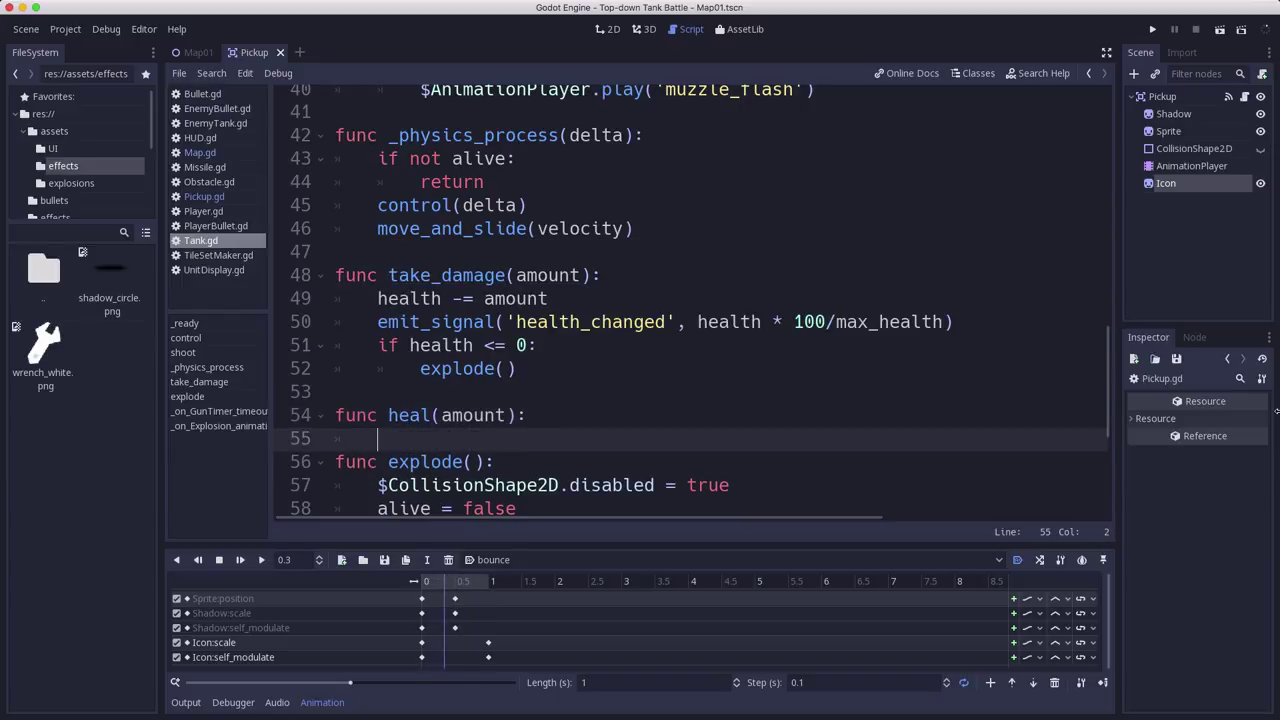
{"action": "type", "text": "hel"}
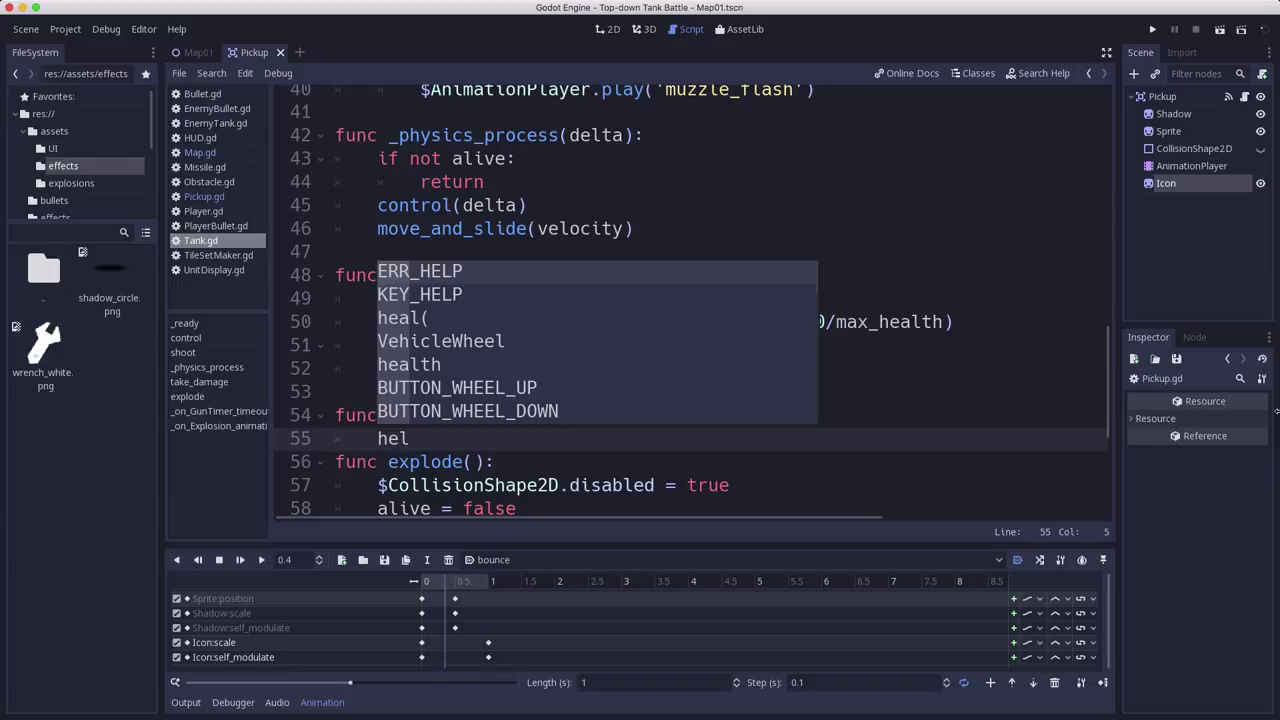
{"action": "key", "text": "BackSpace"}
{"action": "type", "text": "al"}
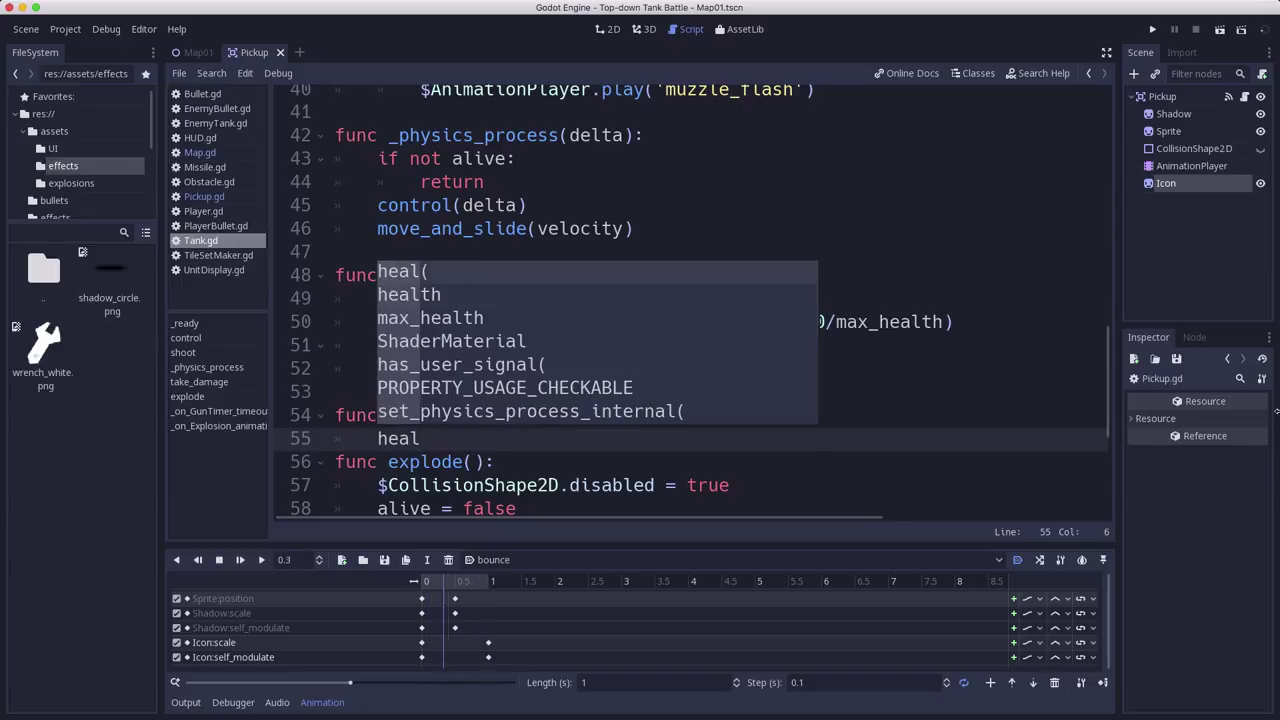
{"action": "type", "text": "th += am"}
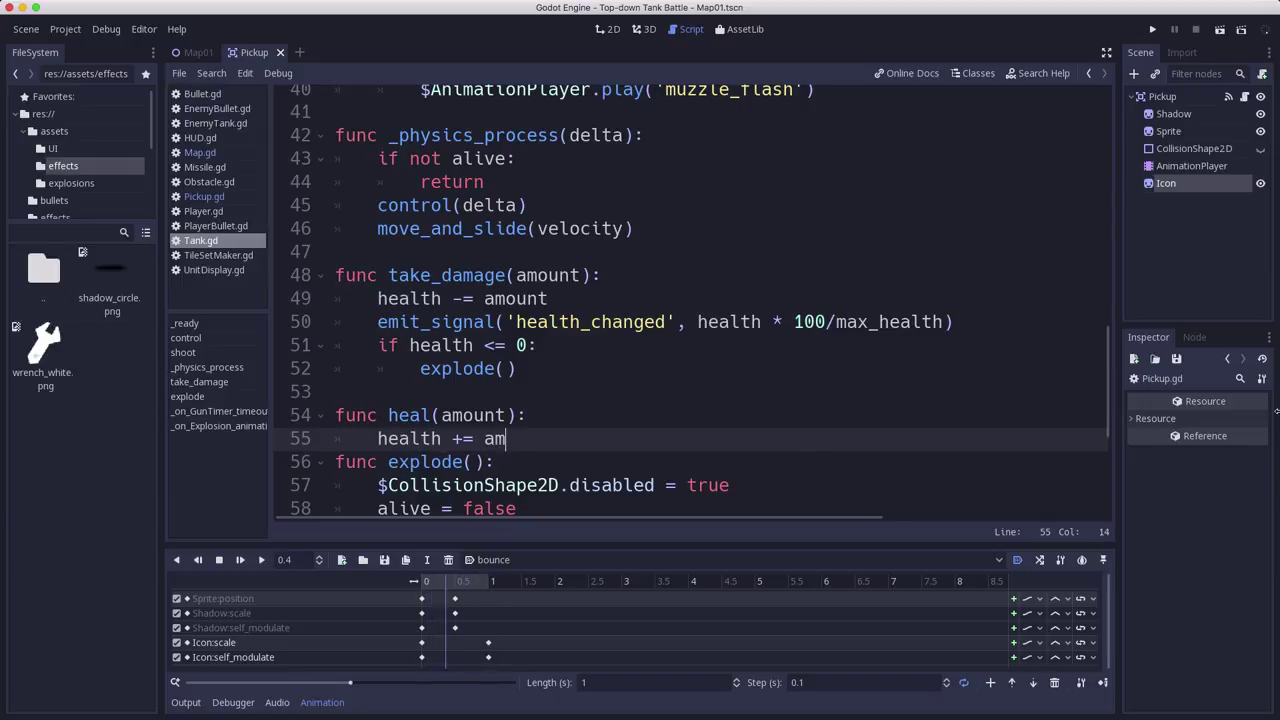
{"action": "type", "text": "ount"}
{"action": "key", "text": "Return"}
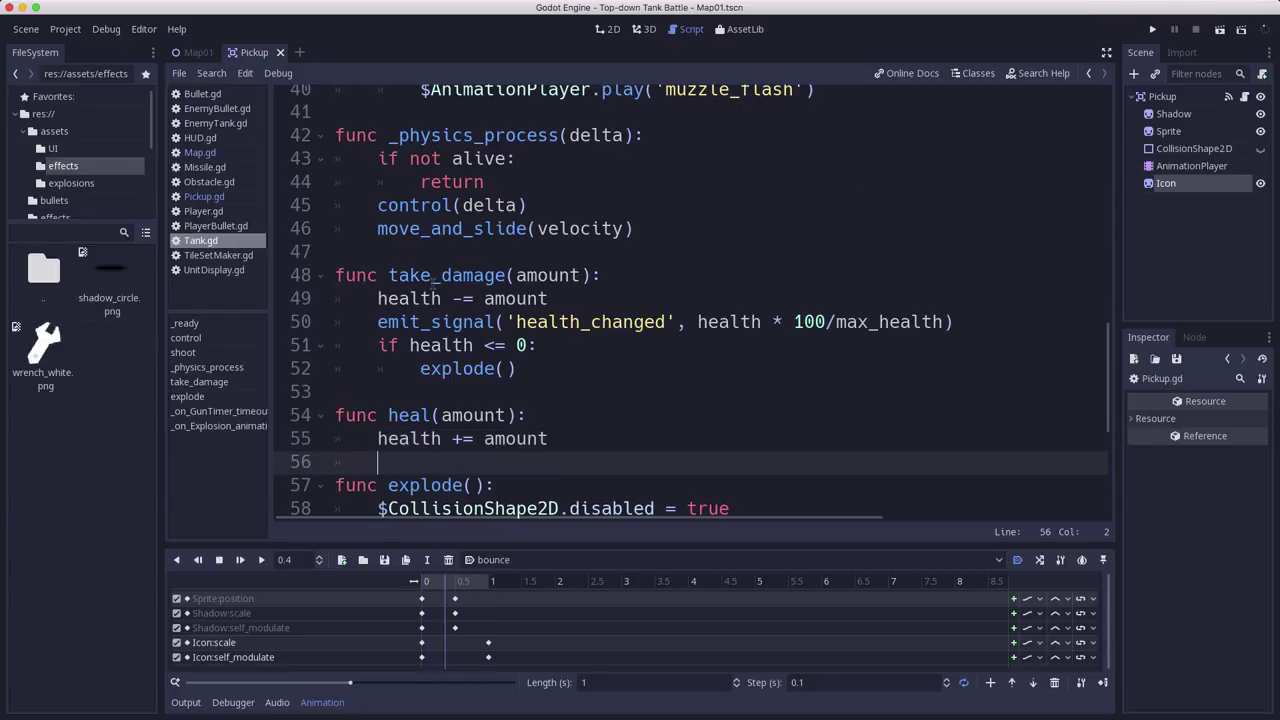
Paste the health_changed emit_signal line into heal and add health = clamp(health, 0, max_health)
{"action": "left_click_drag", "start_coordinate": [377, 321], "coordinate": [950, 350]}
{"action": "left_click", "coordinate": [955, 321]}
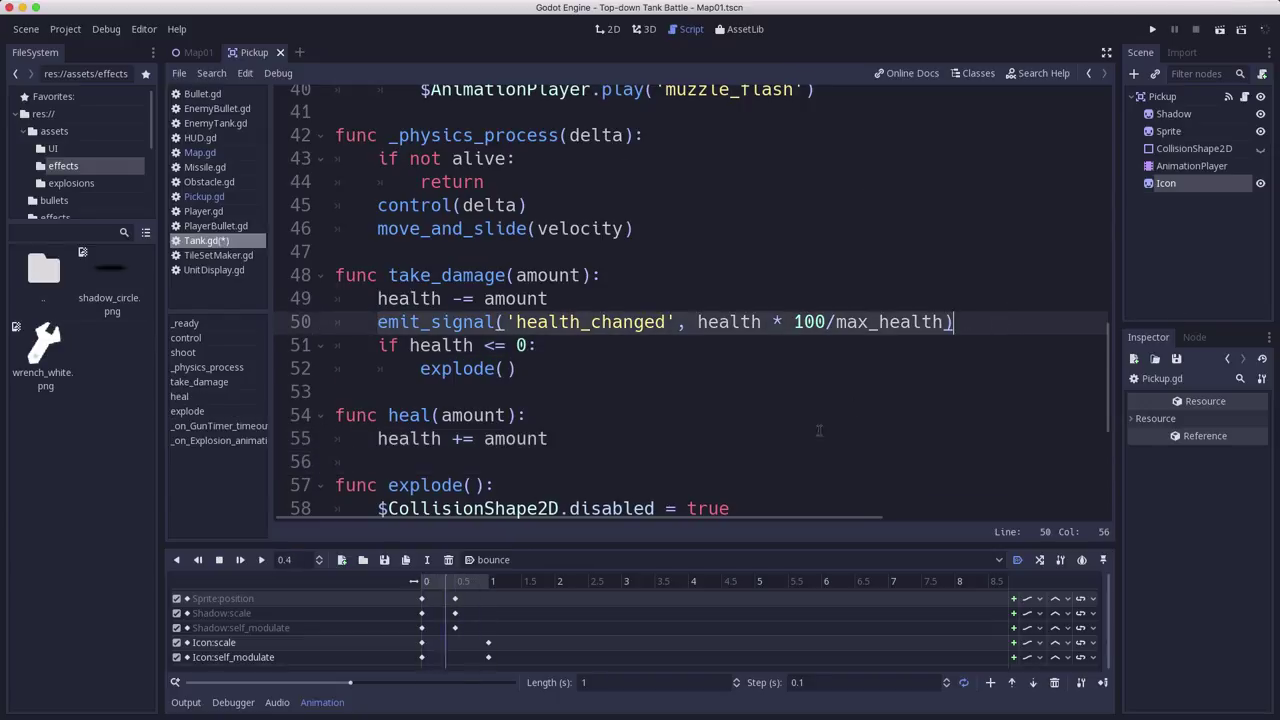
{"action": "left_click", "coordinate": [456, 461]}
{"action": "type", "text": "emit_signal('health_changed', health * 100/max_health)"}
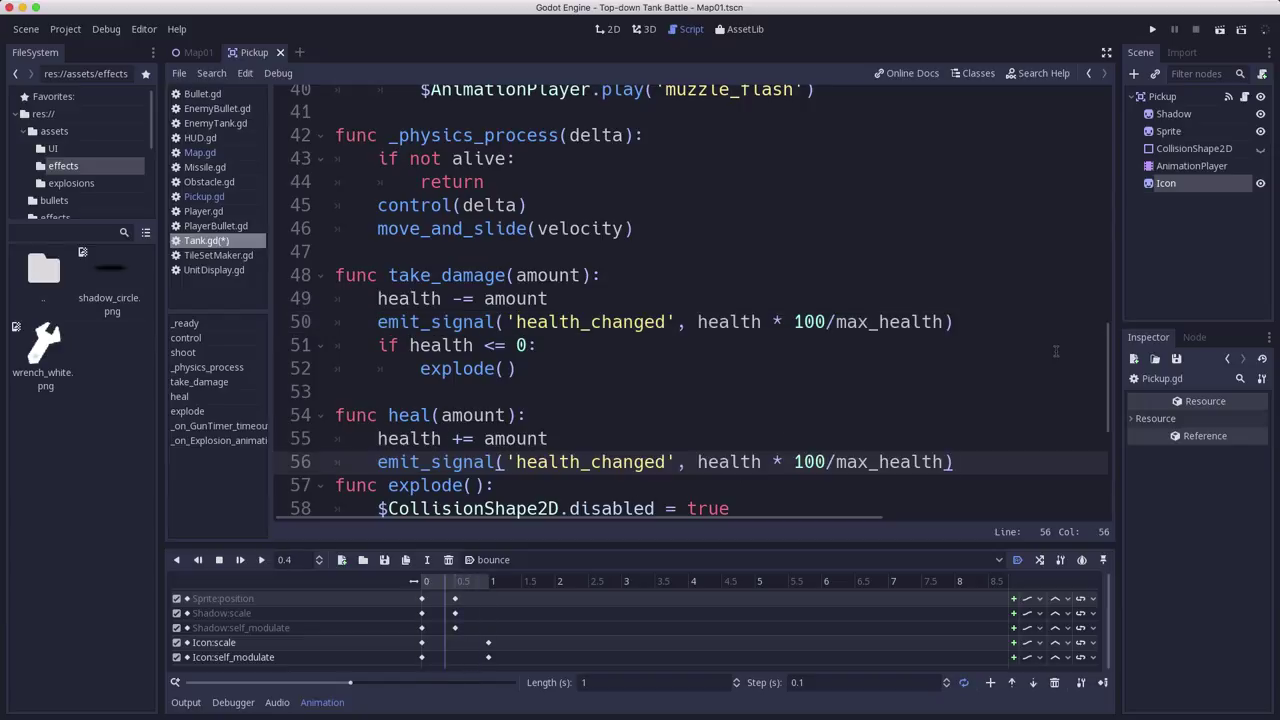
{"action": "key", "text": "Return"}
{"action": "type", "text": "health = clamp"}
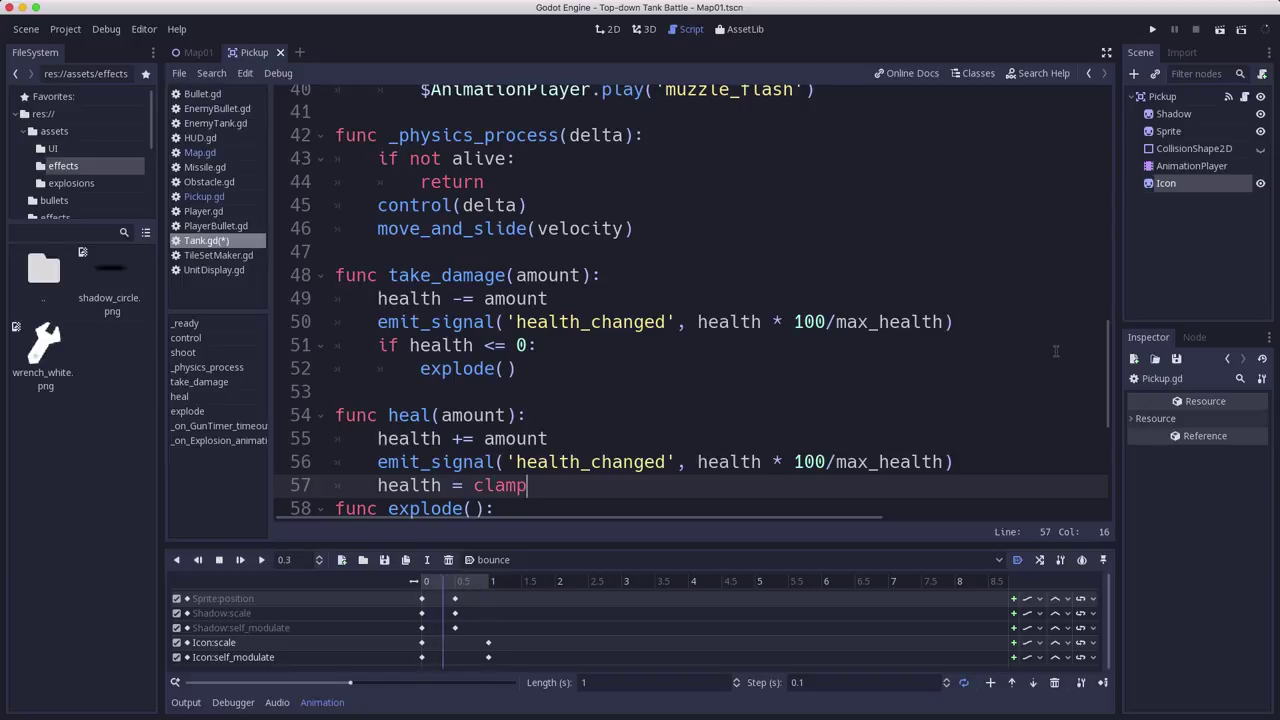
{"action": "type", "text": "(health"}
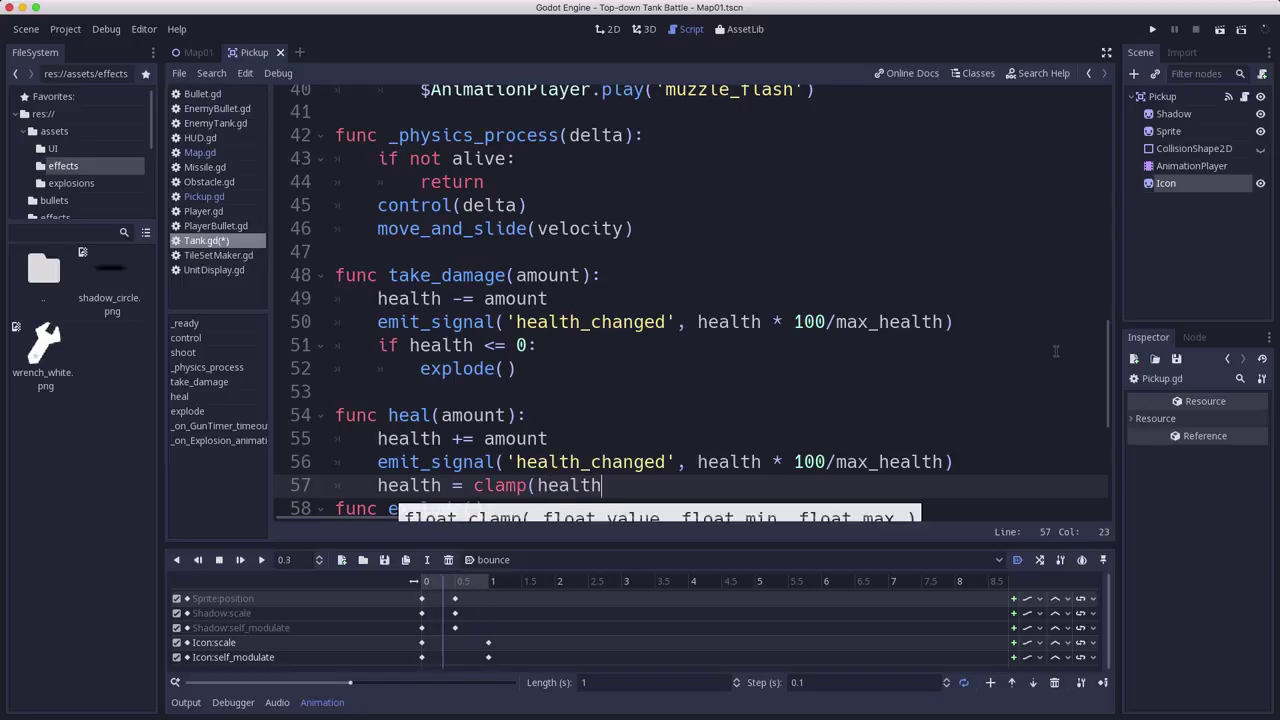
{"action": "type", "text": ", 0, max_he"}
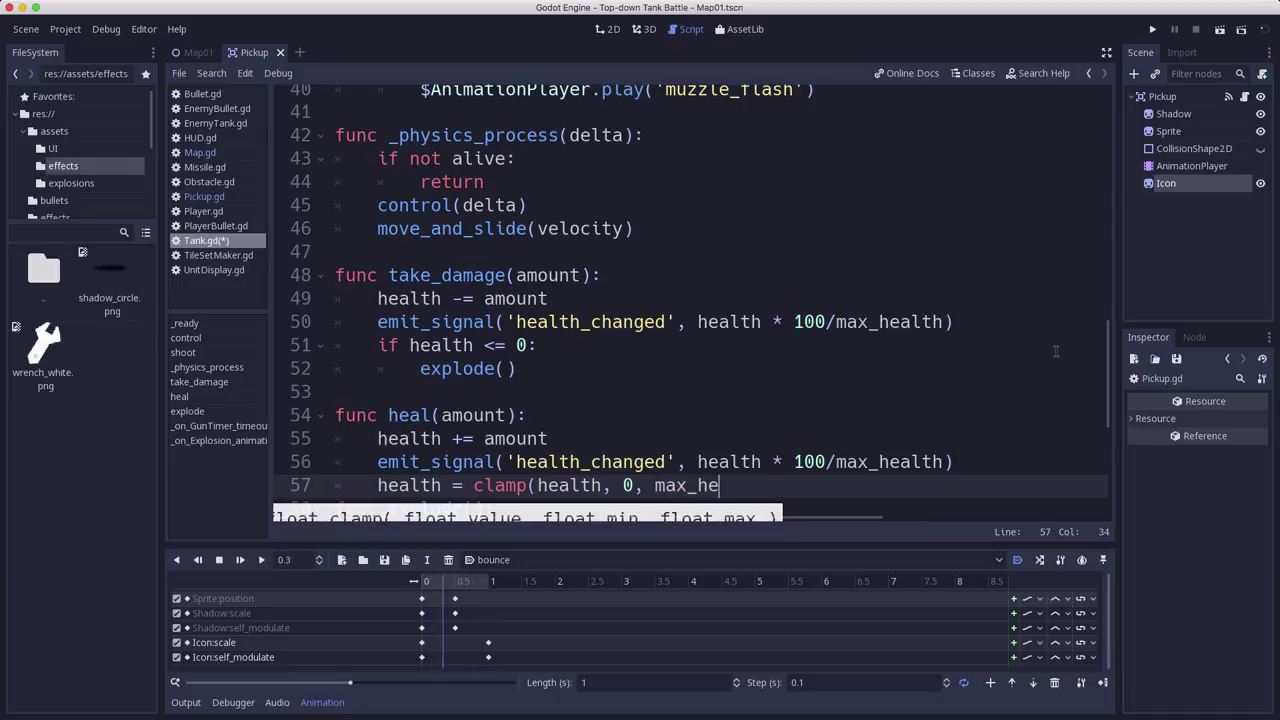
{"action": "type", "text": "alth)"}
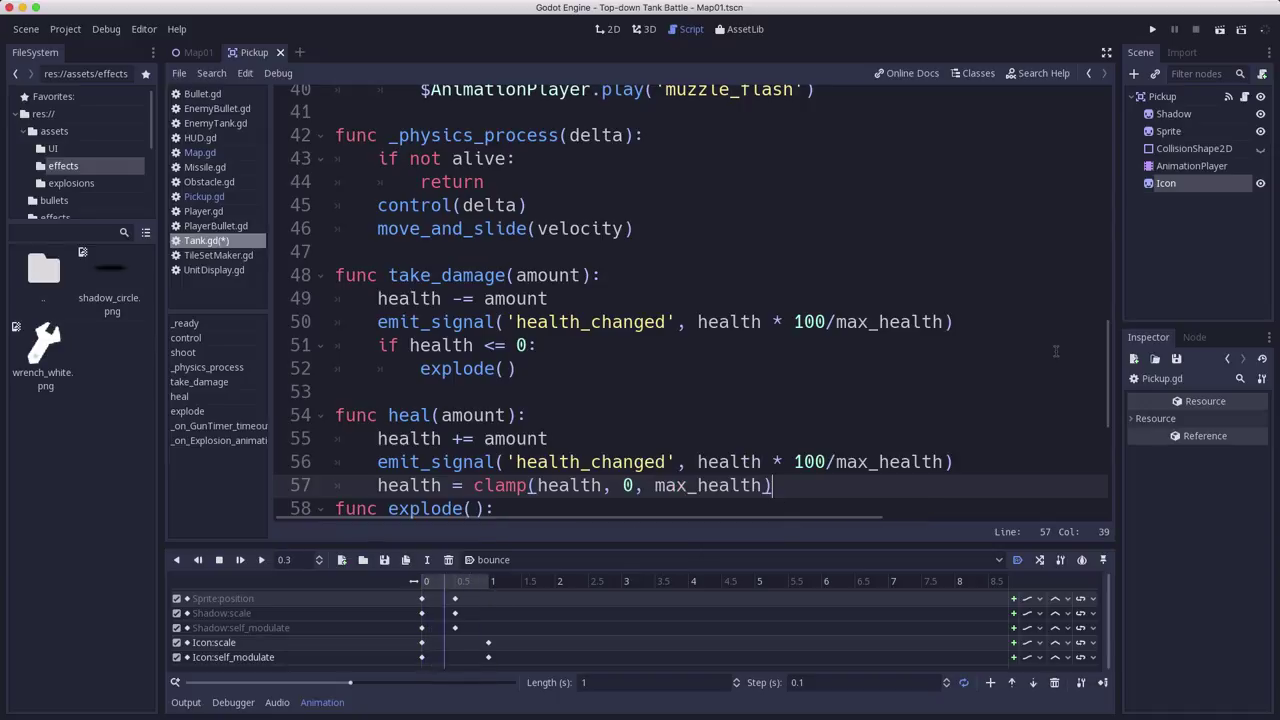
Move the clamp line up so it runs before the emit_signal call
{"action": "left_click", "coordinate": [377, 485]}
{"action": "left_click_drag", "start_coordinate": [377, 485], "coordinate": [772, 485]}
{"action": "key", "text": "ctrl+x"}
{"action": "left_click", "coordinate": [579, 438]}
{"action": "key", "text": "Return"}
{"action": "key", "text": "ctrl+v"}
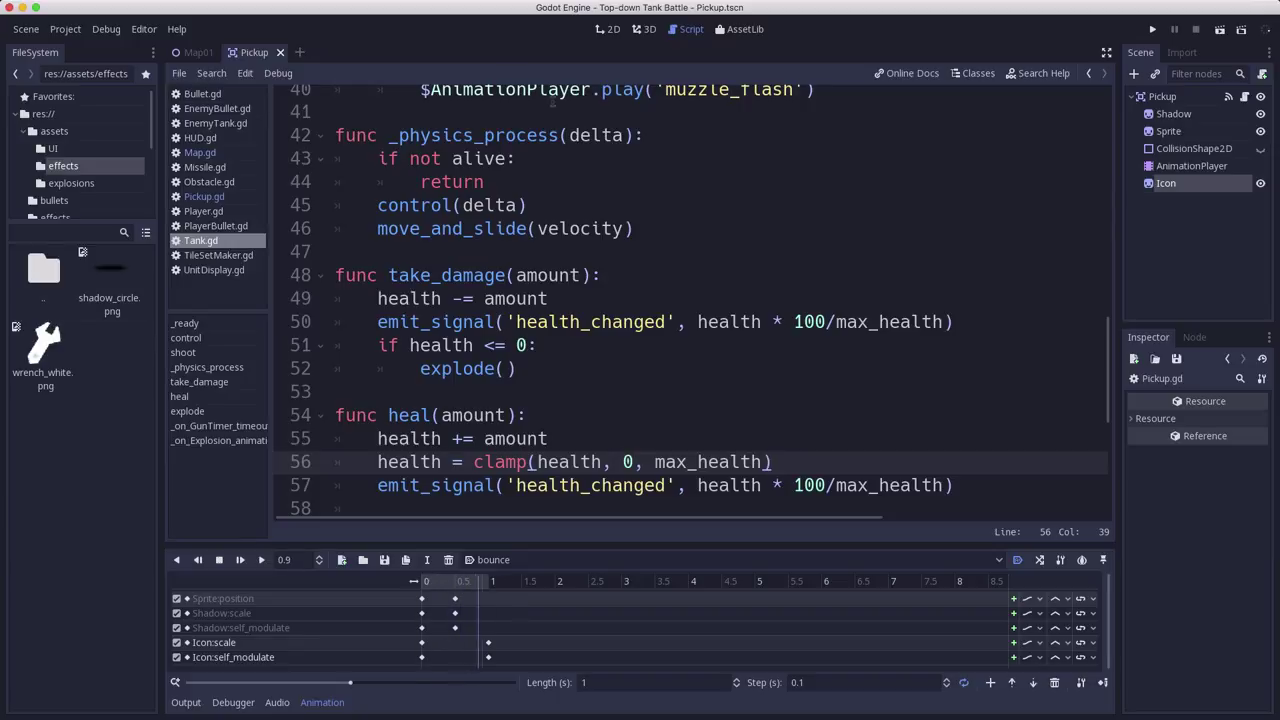
Run the Map01 scene and drive the player tank up toward the road
{"action": "left_click", "coordinate": [180, 54]}
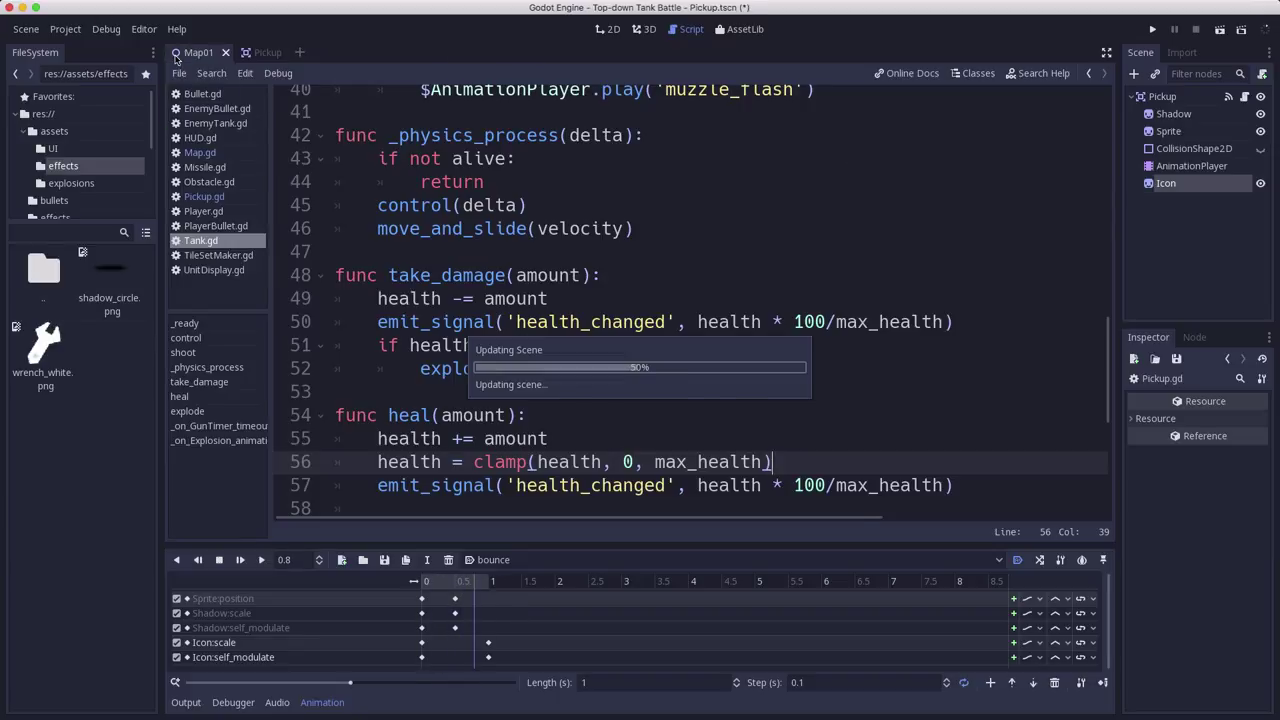
{"action": "left_click", "coordinate": [1219, 29]}
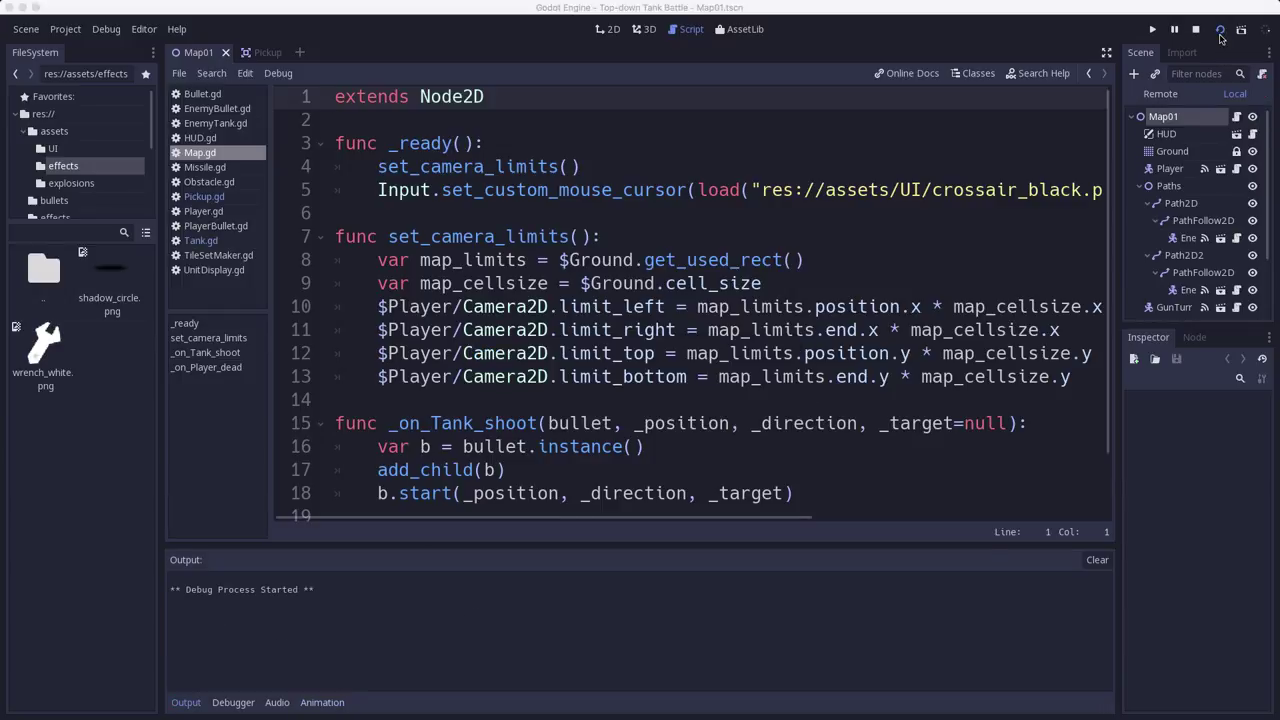
{"action": "key", "text": "d"}
{"action": "key", "text": "w"}
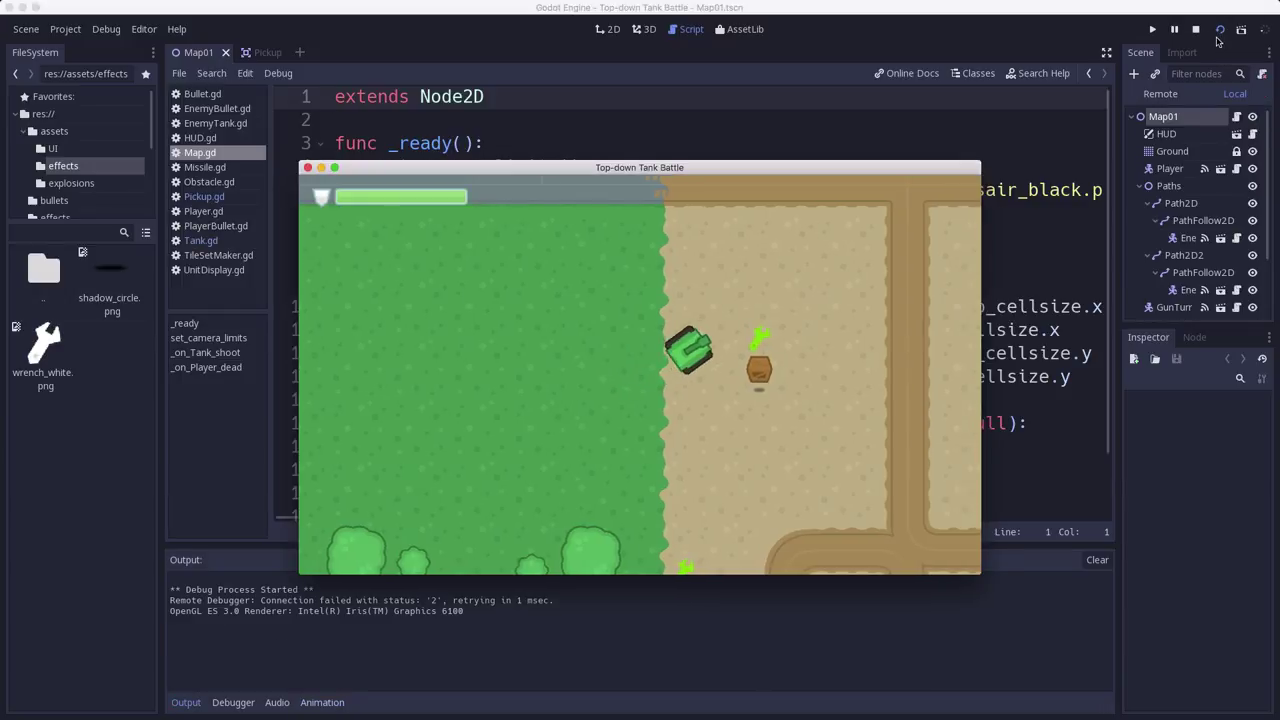
{"action": "key", "text": "w"}
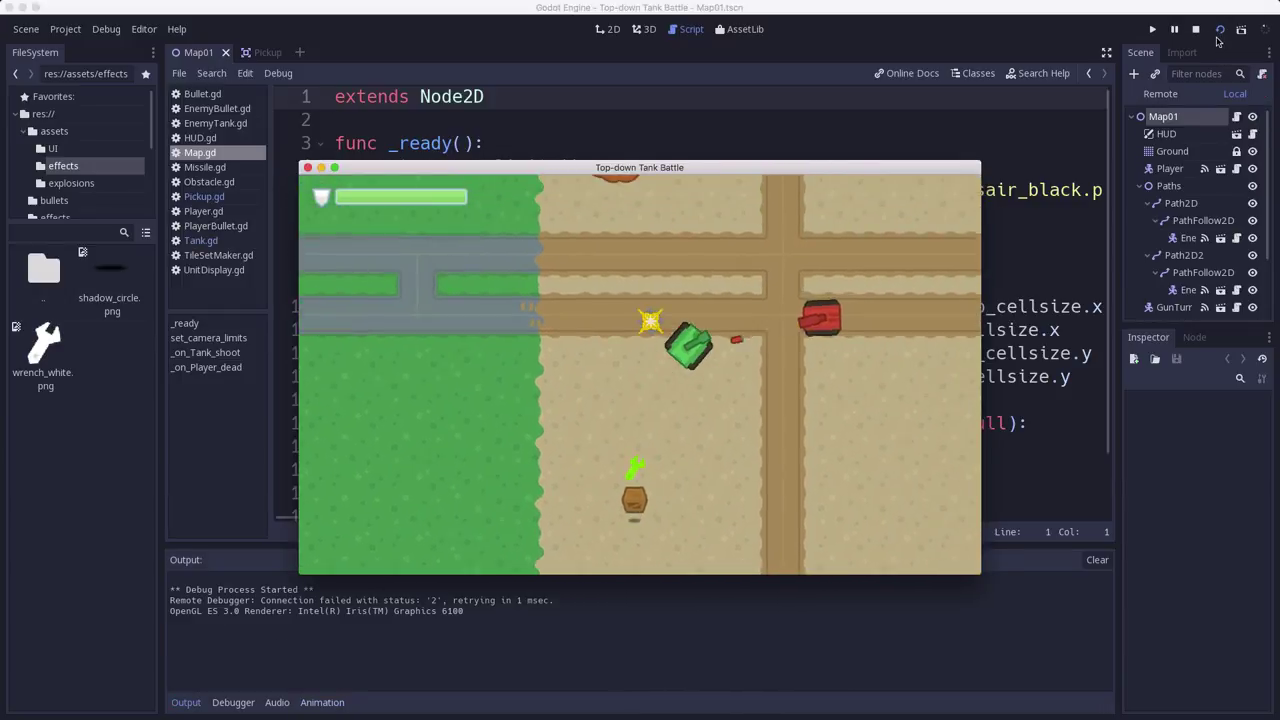
Steer the tank onto the wrench pickup to trigger healing, then stop the game
{"action": "key", "text": "a"}
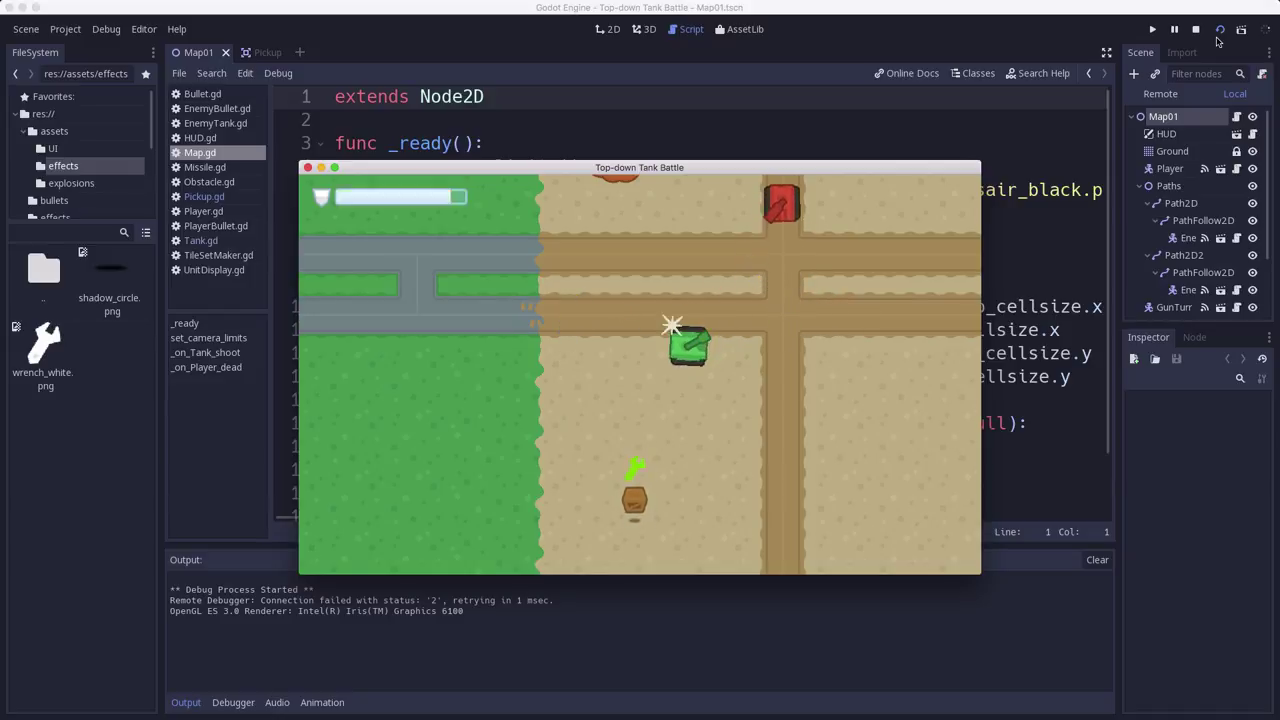
{"action": "key", "text": "d"}
{"action": "key", "text": "w"}
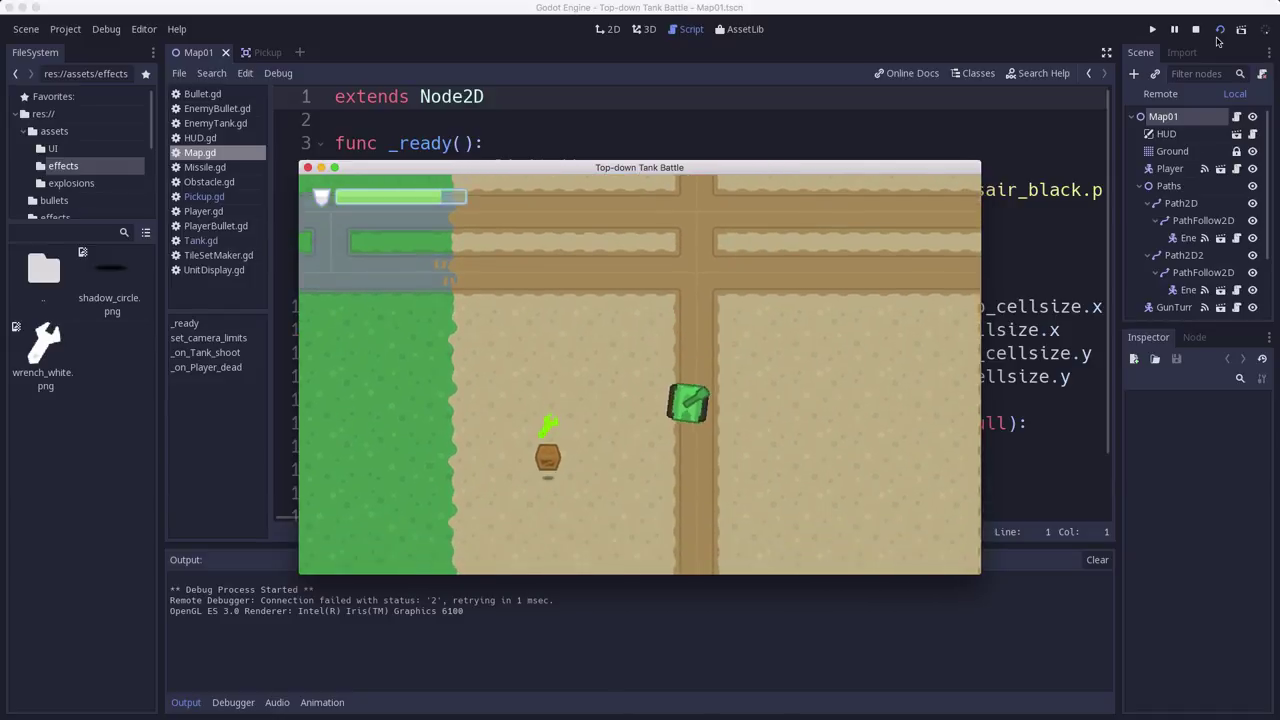
{"action": "key", "text": "w"}
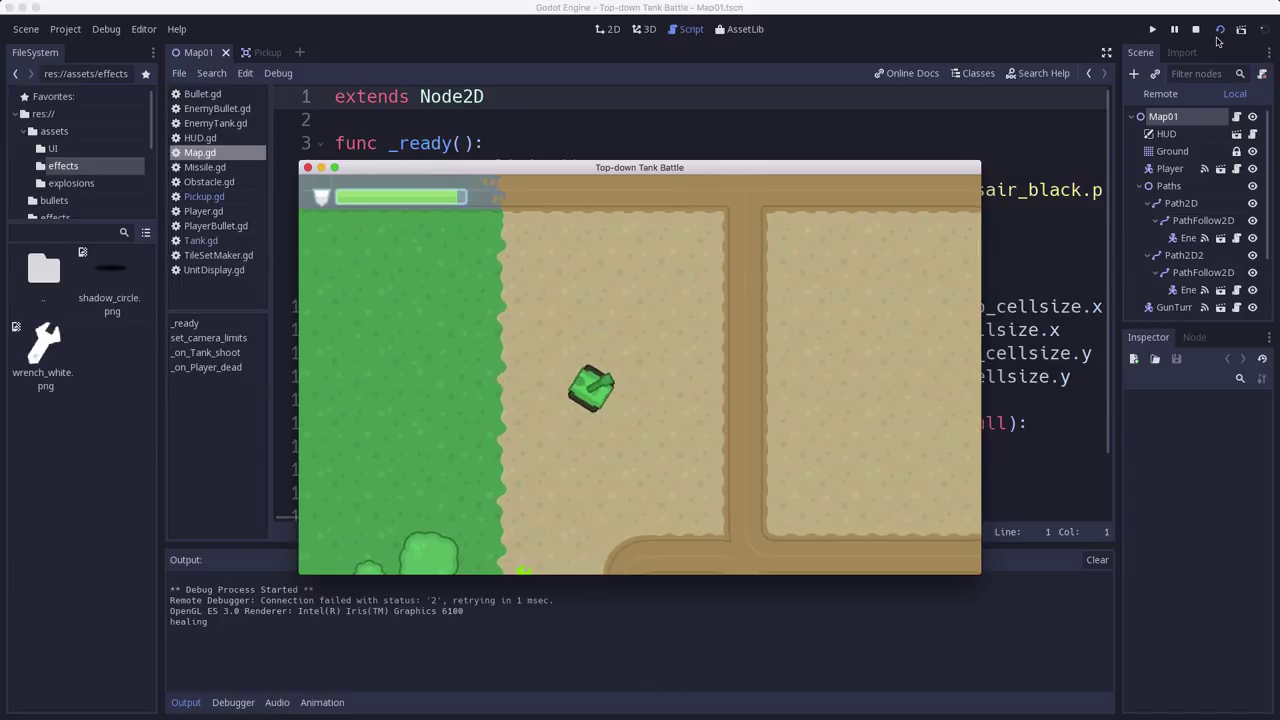
{"action": "key", "text": "w"}
{"action": "key", "text": "d"}
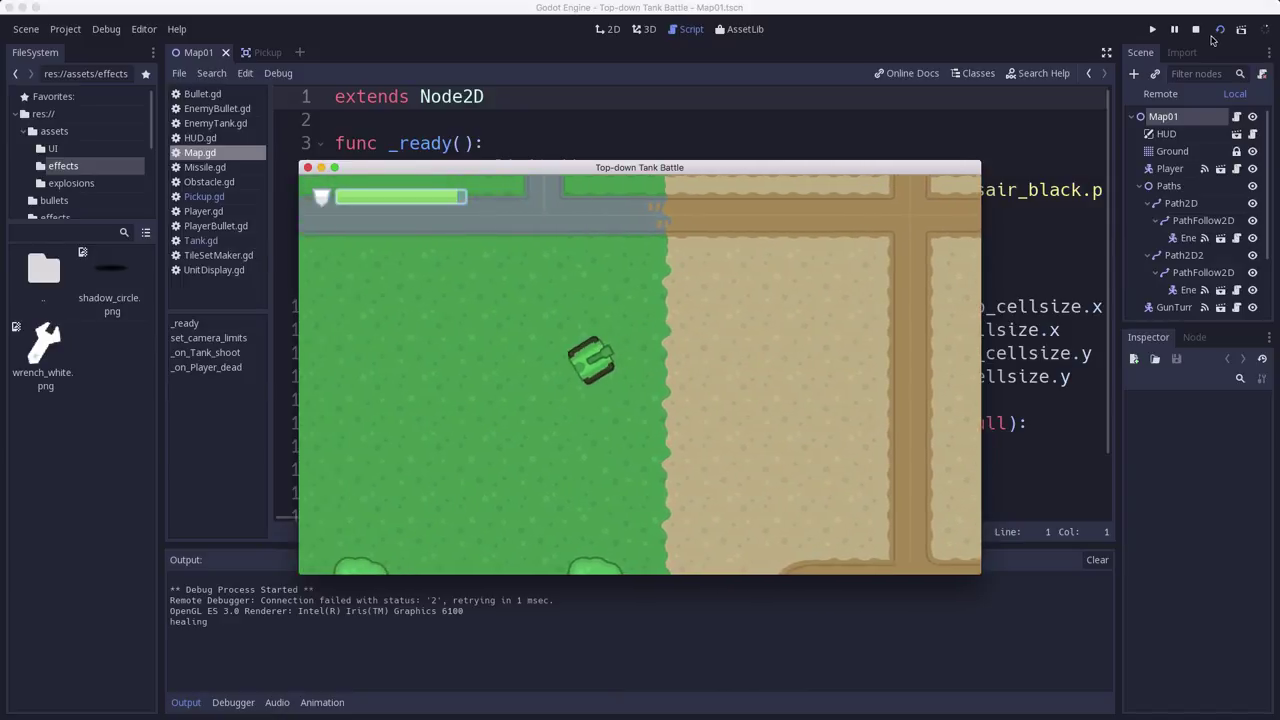
{"action": "left_click", "coordinate": [308, 168]}
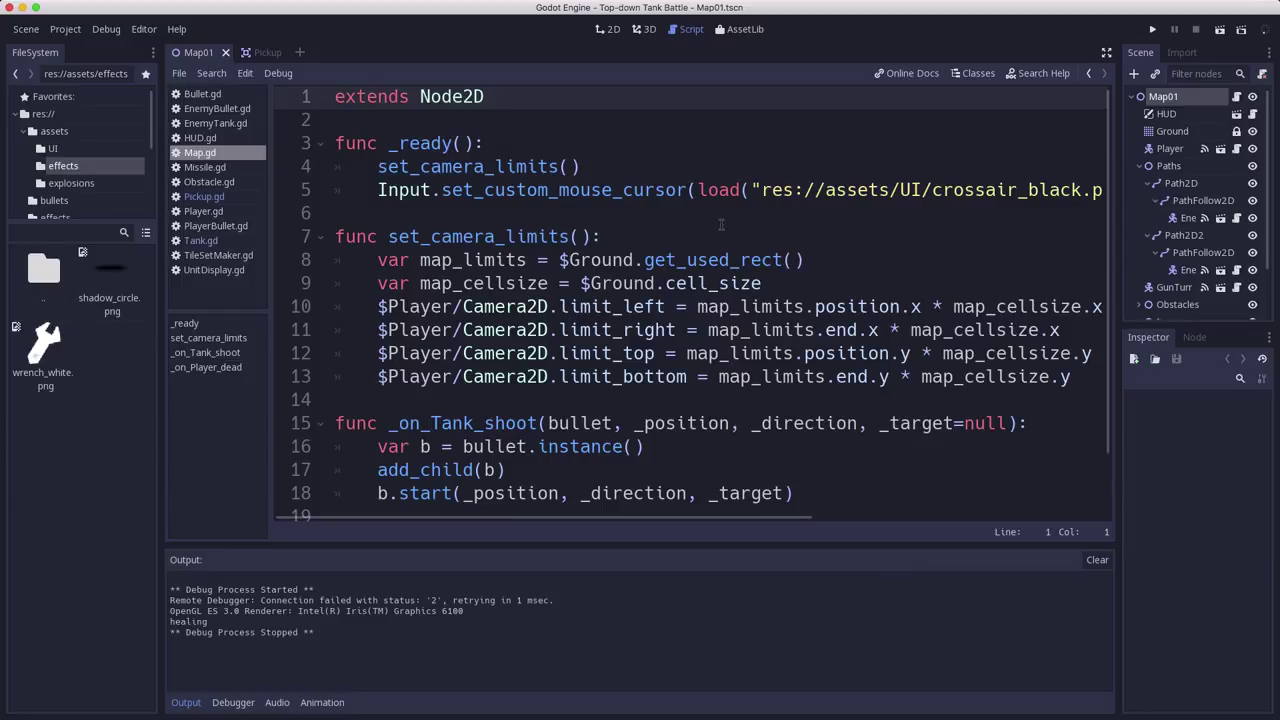